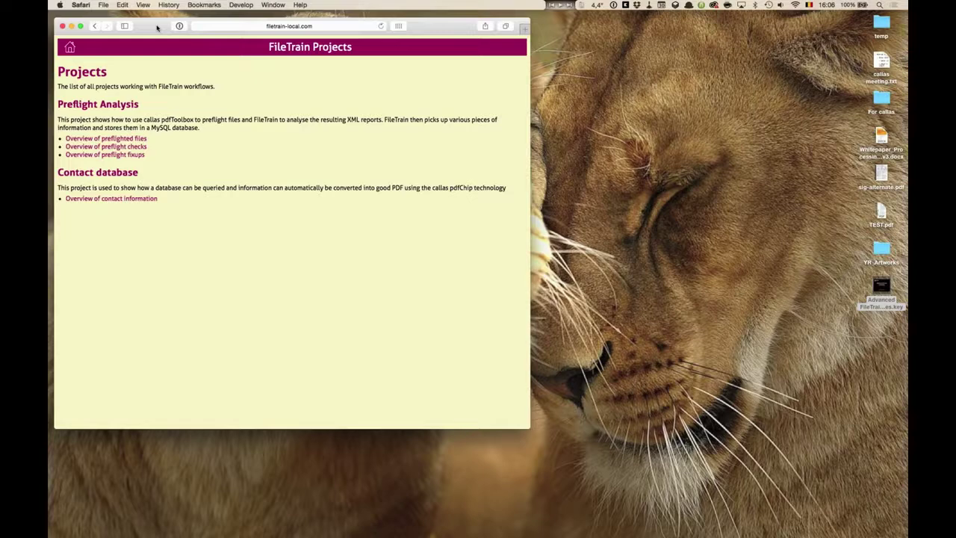
pyautogui.press('super+Tab')
pyautogui.press('super+Tab')
pyautogui.press('super+Tab')
pyautogui.press('super+Tab')
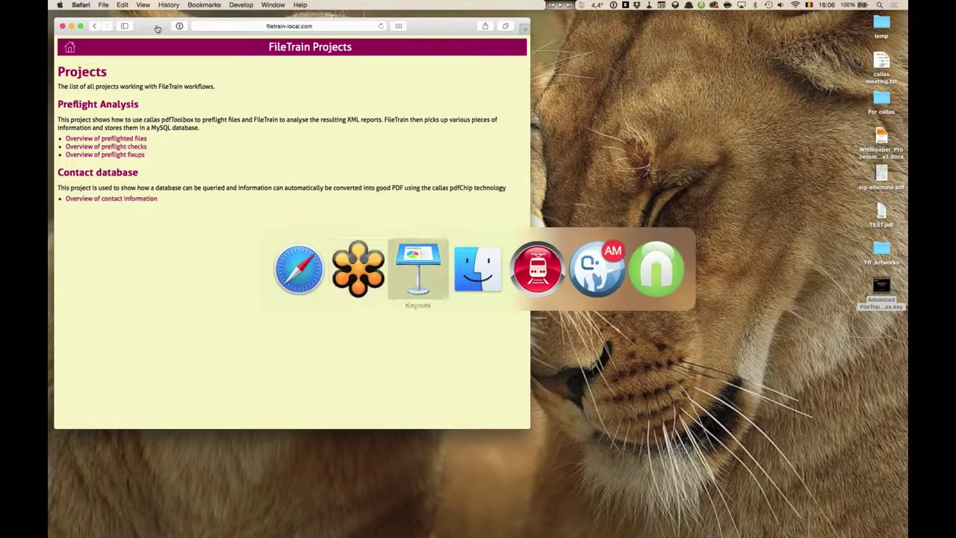
pyautogui.press('super+Tab')
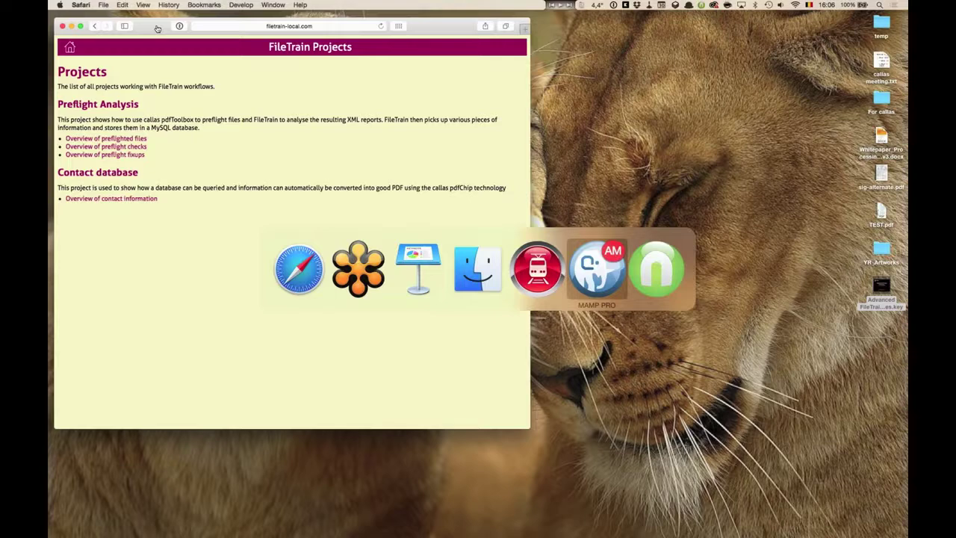
pyautogui.press('super+shift+Tab')
pyautogui.press('super+shift+Tab')
pyautogui.press('super+shift+Tab')
pyautogui.press('super+shift+Tab')
pyautogui.press('super+shift+Tab')
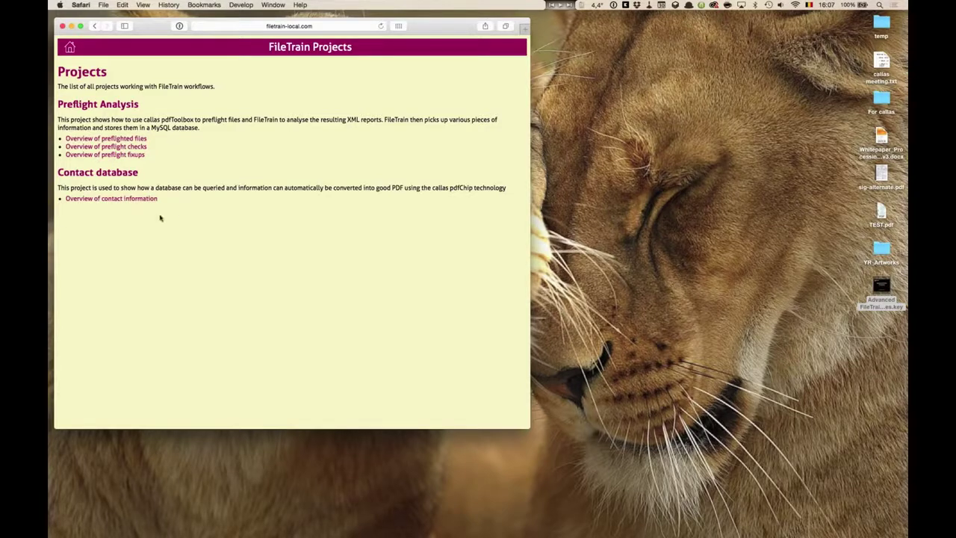
# Step: Open the overview of preflighted files, view the hits and fixups of 205976-132x64.pdf, and return to the overview
pyautogui.click(133, 139)
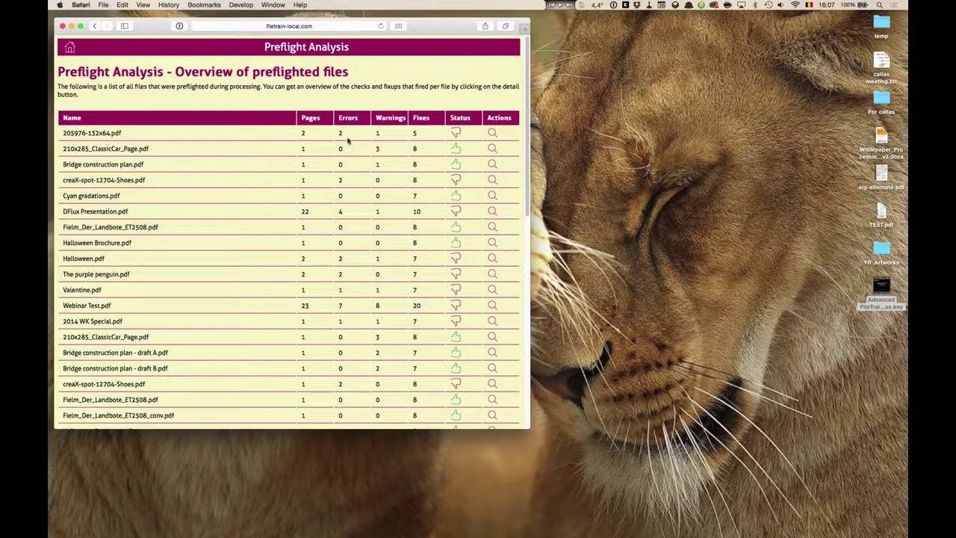
pyautogui.click(493, 136)
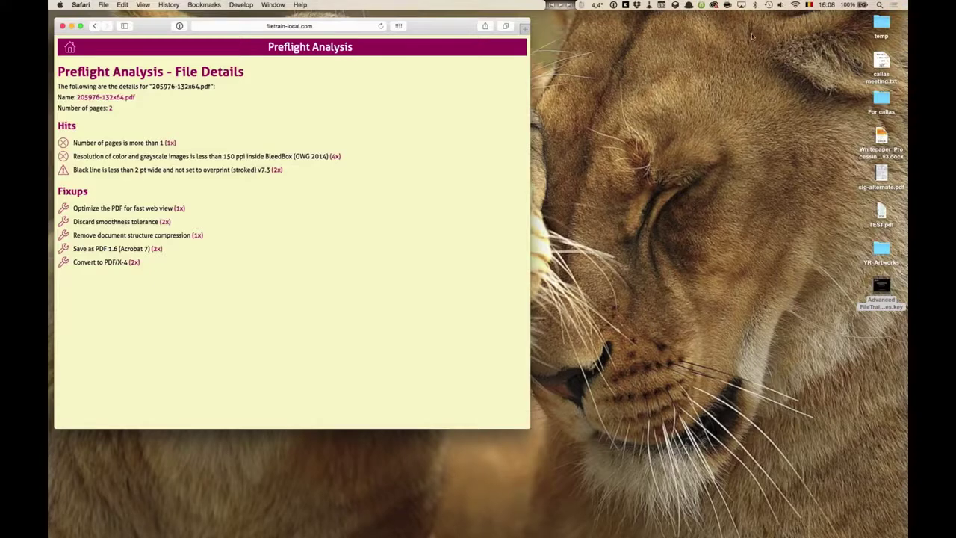
pyautogui.click(91, 27)
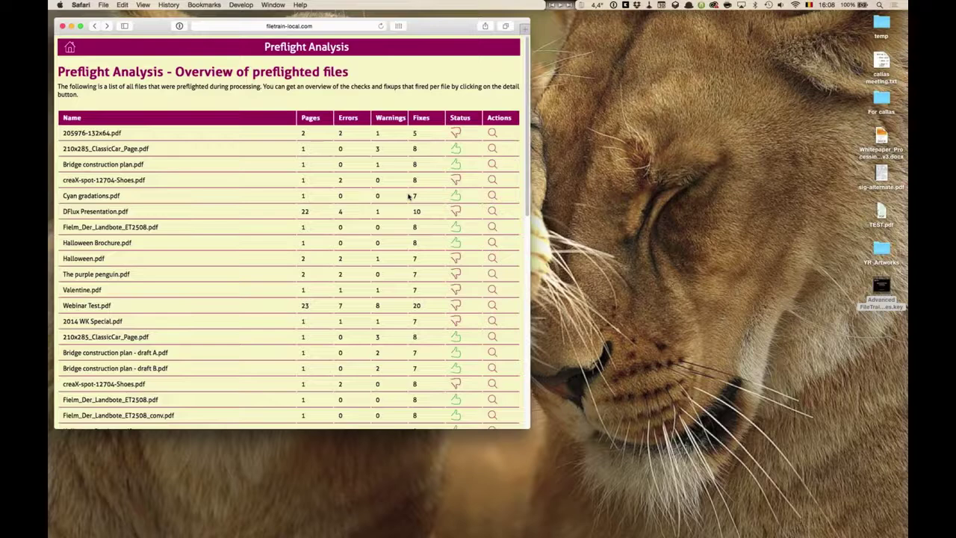
# Step: Open the overview of preflight fixups and examine which files were corrected by "Discard all actions (including JavaScript actions)"
pyautogui.click(71, 50)
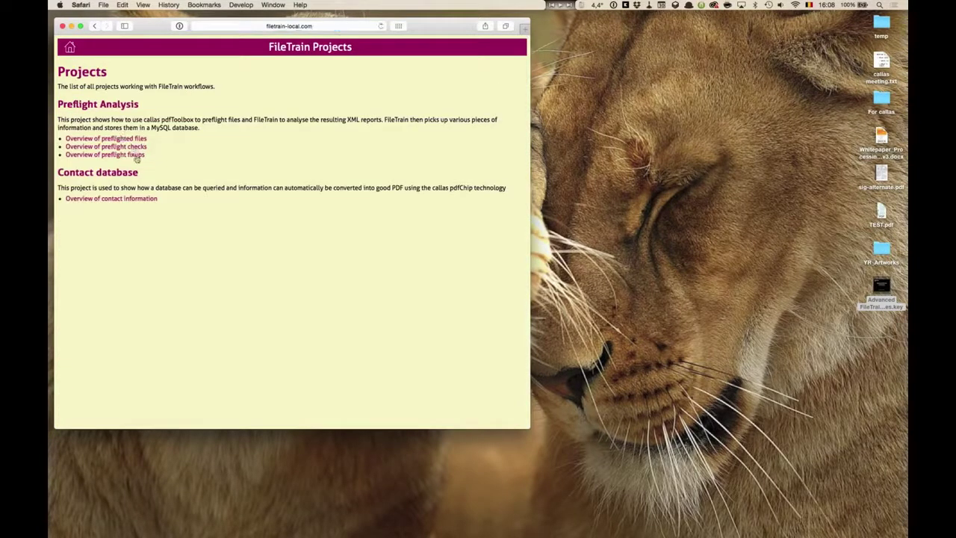
pyautogui.click(105, 155)
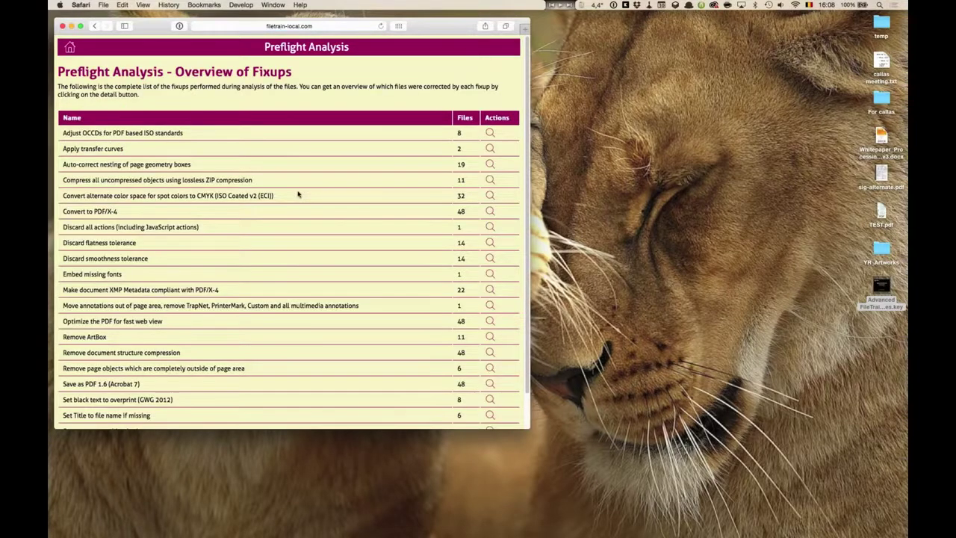
pyautogui.scroll(-2, 297, 194)
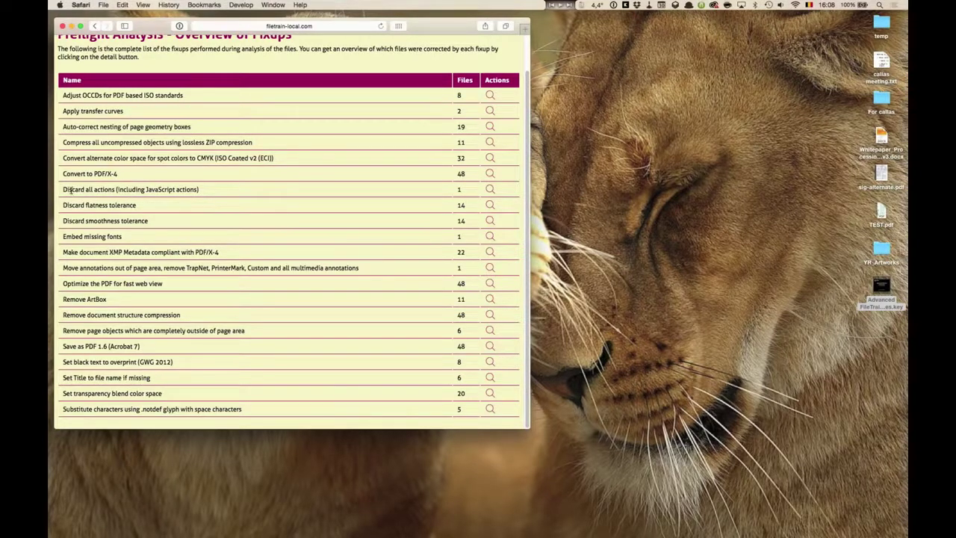
pyautogui.moveTo(64, 190); pyautogui.dragTo(200, 188)
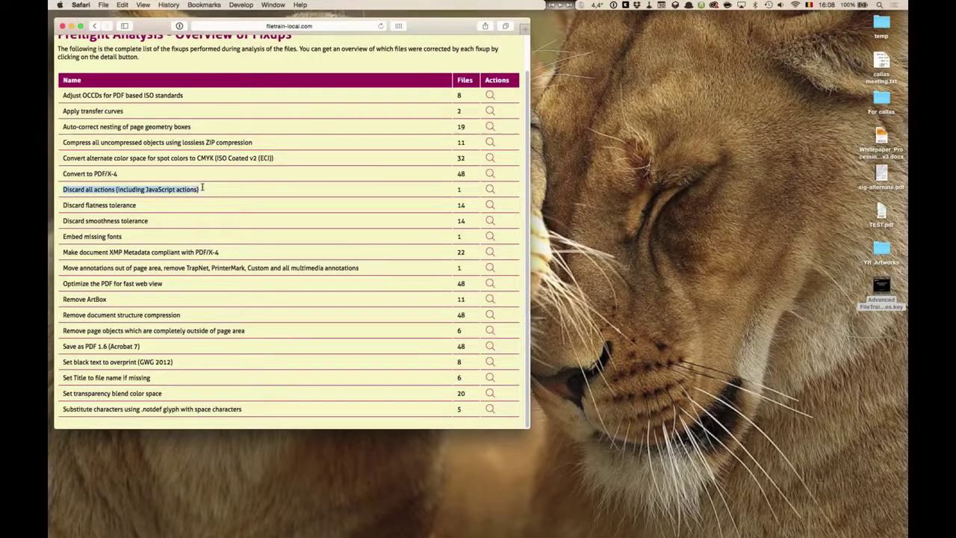
pyautogui.click(490, 189)
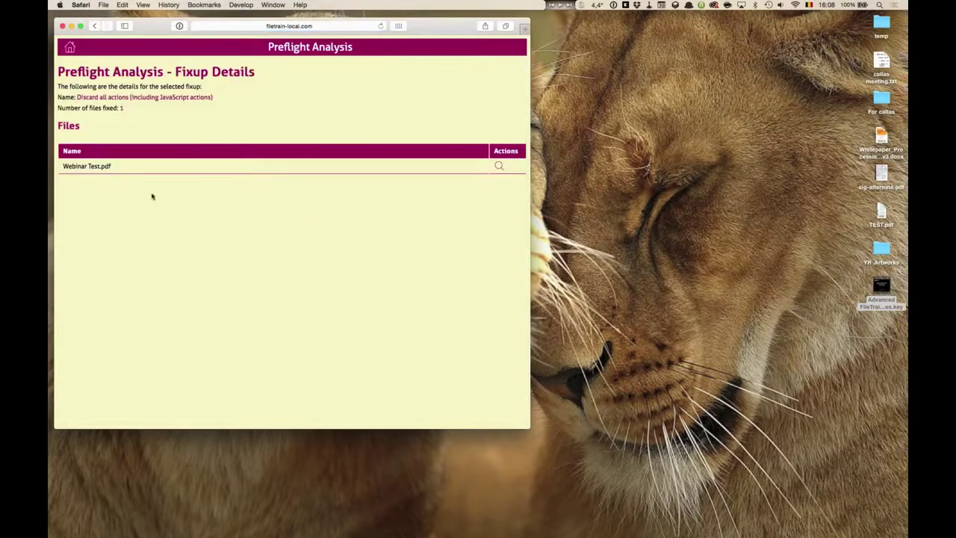
pyautogui.moveTo(64, 166); pyautogui.dragTo(116, 169)
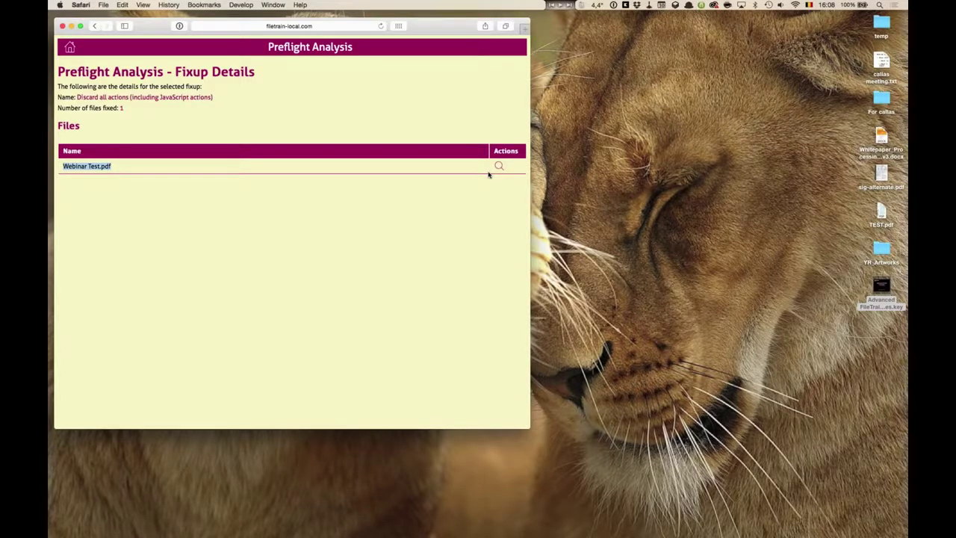
# Step: Return to the projects page and reopen the overview of preflighted files
pyautogui.click(69, 50)
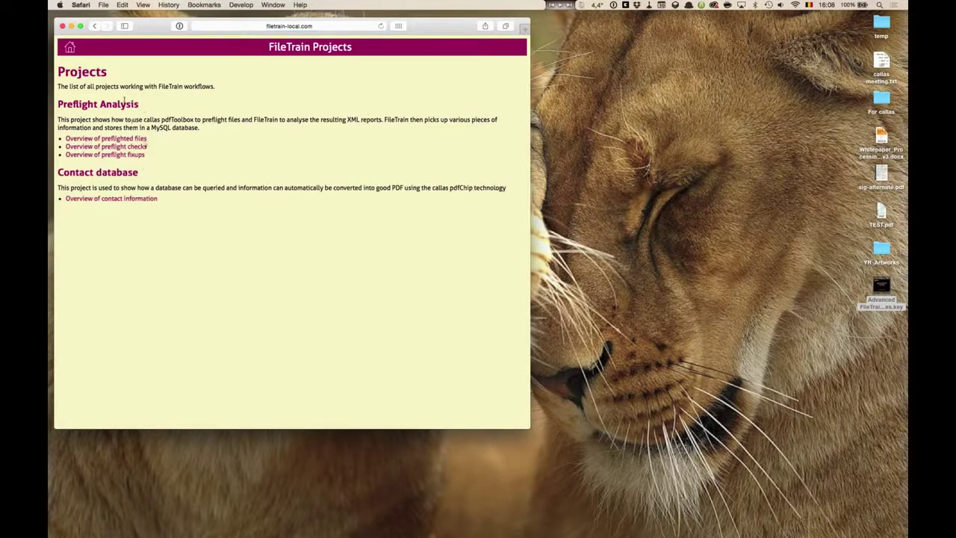
pyautogui.click(137, 138)
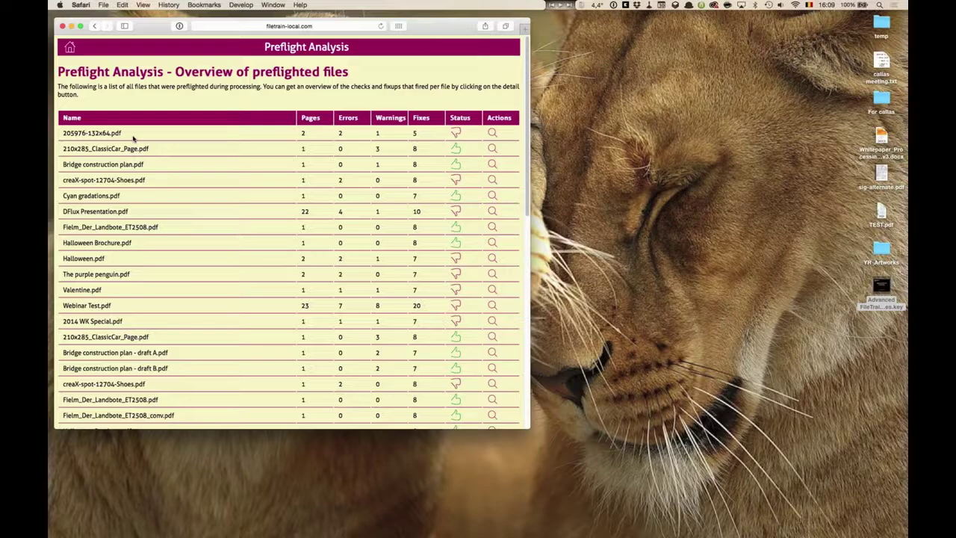
# Step: Switch to FileTrain and move its window aside so the preflighted files list can be read next to it
pyautogui.press('super+Tab')
pyautogui.press('super+Tab')
pyautogui.press('super+Tab')
pyautogui.press('super+Tab')
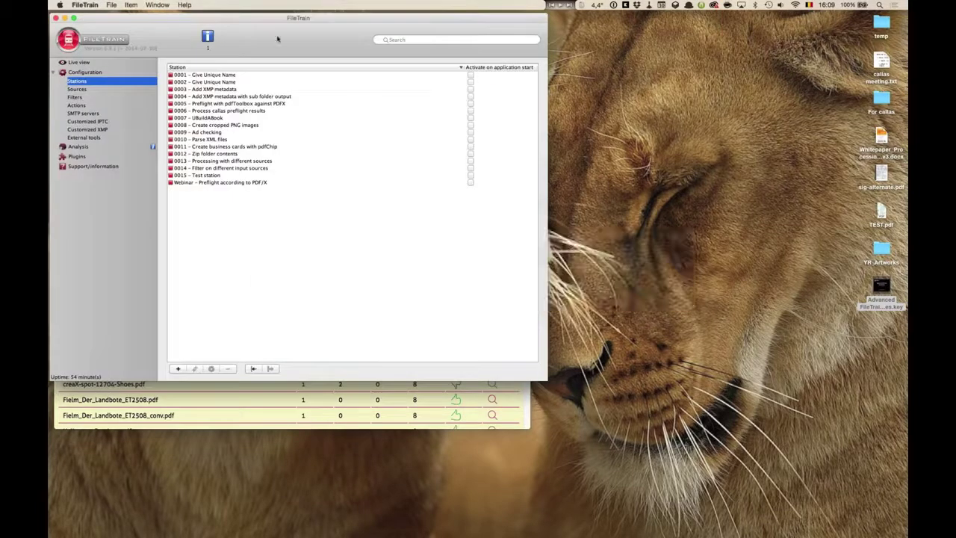
pyautogui.moveTo(490, 54); pyautogui.dragTo(785, 68)
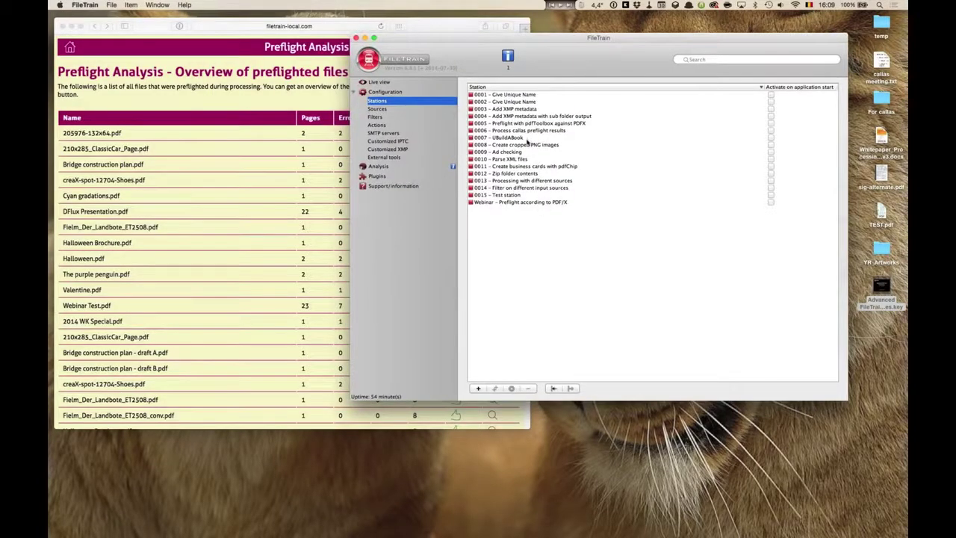
# Step: Open the station "0006 - Process callas preflight results" and enlarge its window to fit all filters and actions
pyautogui.click(526, 131)
pyautogui.doubleClick(527, 132)
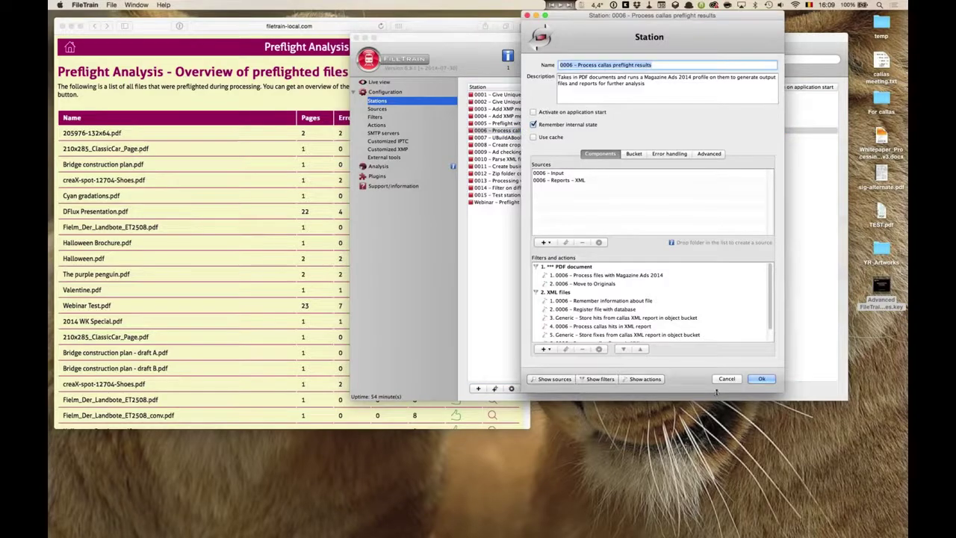
pyautogui.moveTo(716, 407); pyautogui.dragTo(715, 461)
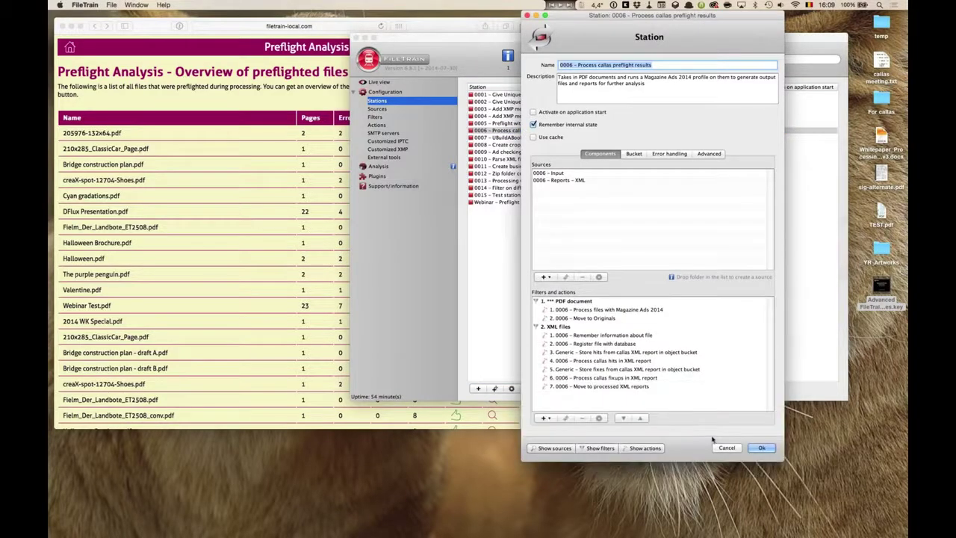
pyautogui.moveTo(619, 308); pyautogui.dragTo(619, 315)
# Step: Compare the preflighted files list in the browser with the 0006 station's filters and actions, and close the station window
pyautogui.click(302, 123)
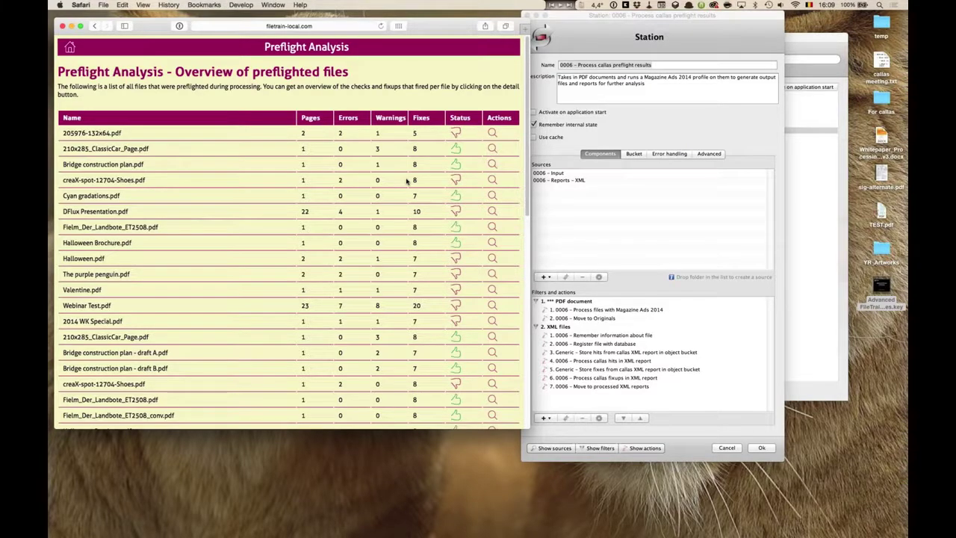
pyautogui.click(688, 14)
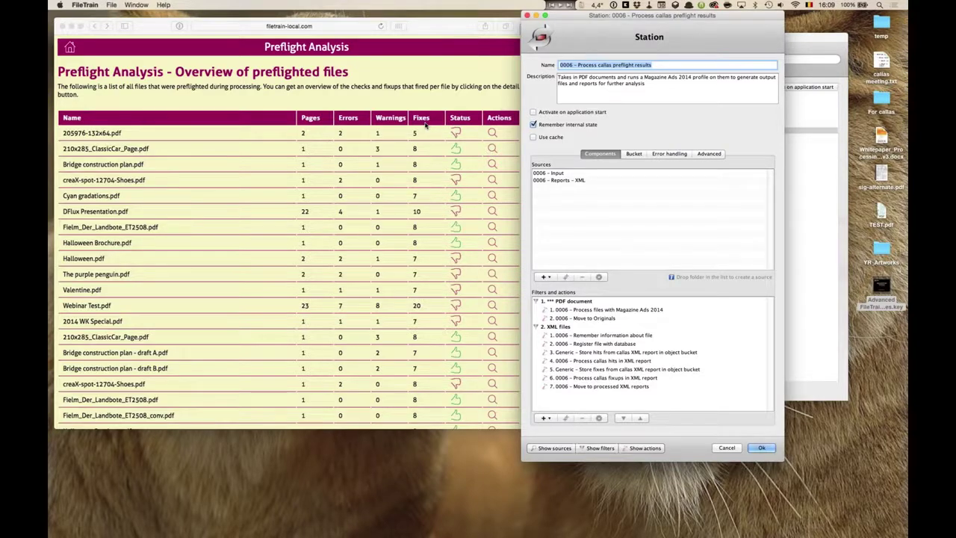
pyautogui.click(381, 177)
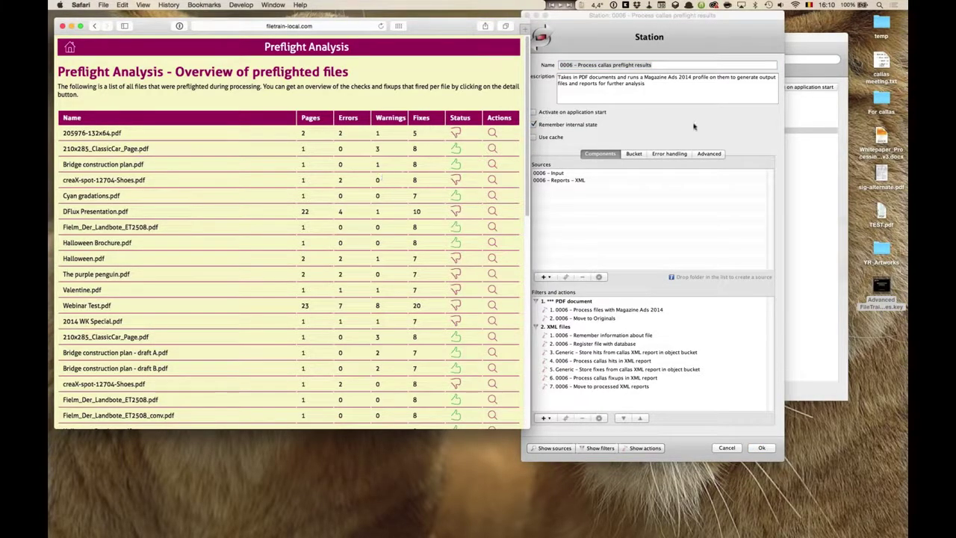
pyautogui.click(618, 30)
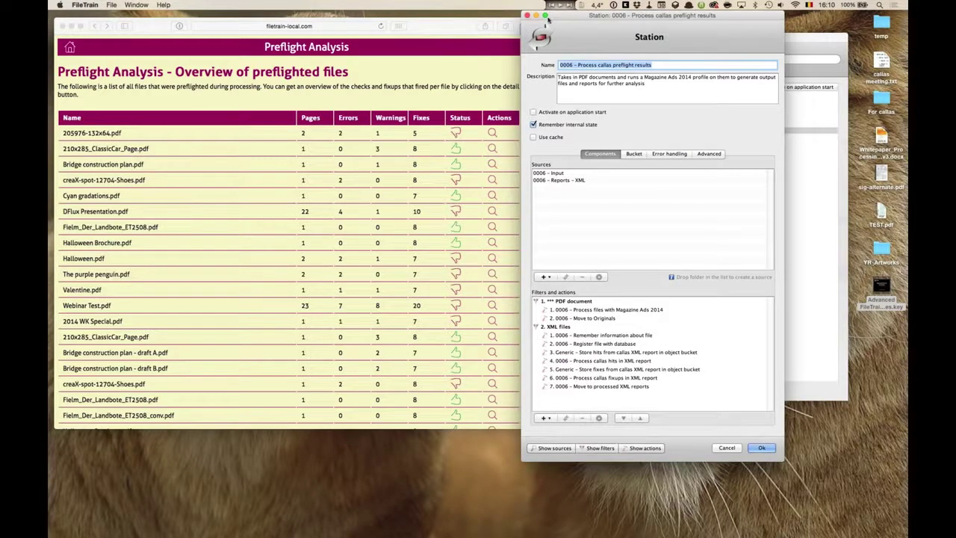
pyautogui.click(527, 15)
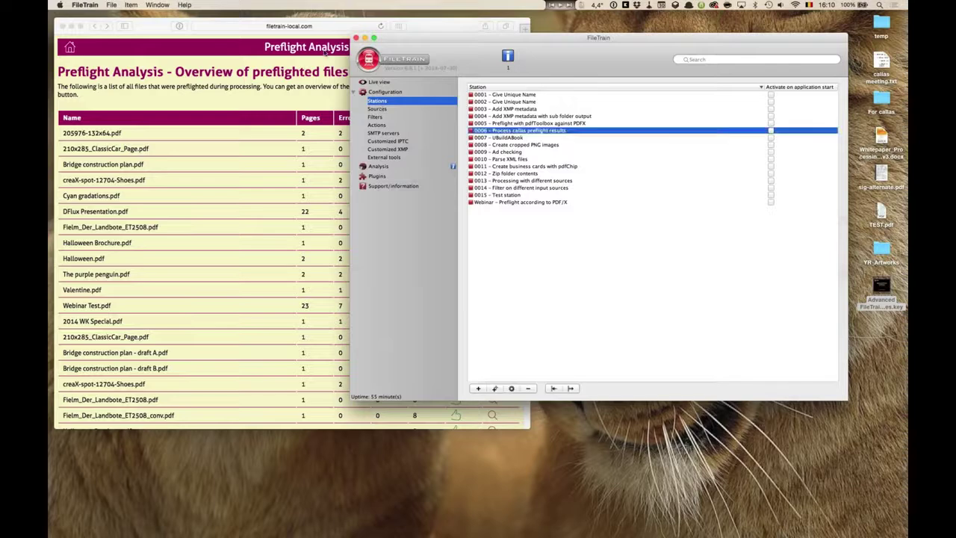
# Step: Return to the projects page in the browser and open the overview of contact information
pyautogui.click(71, 48)
pyautogui.click(71, 49)
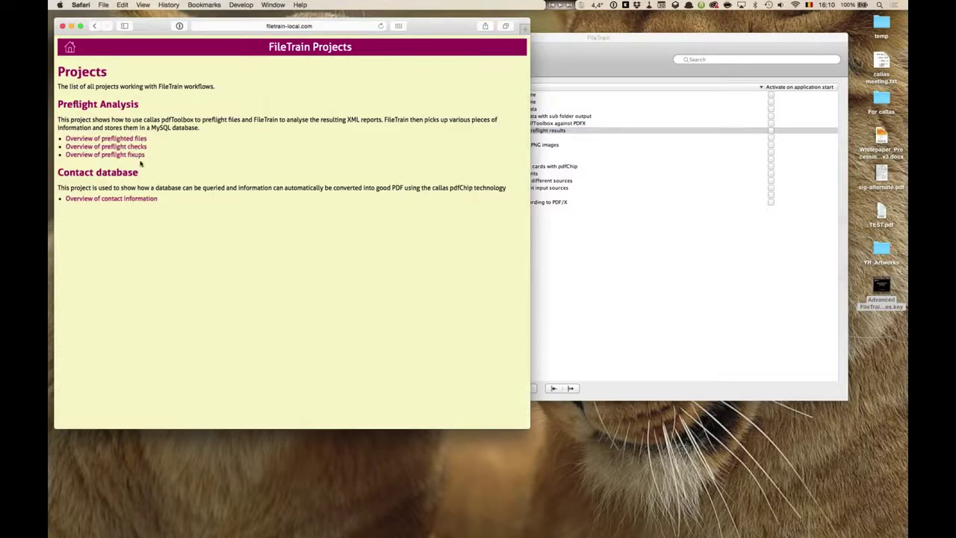
pyautogui.click(118, 199)
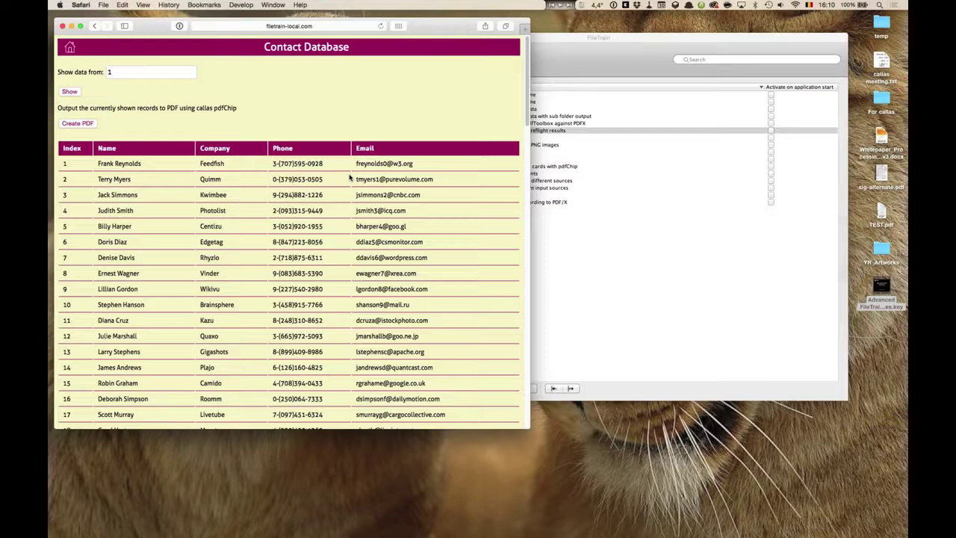
# Step: In FileTrain, inspect the components of the station "0011 - Create business cards with pdfChip" and close its window
pyautogui.click(605, 39)
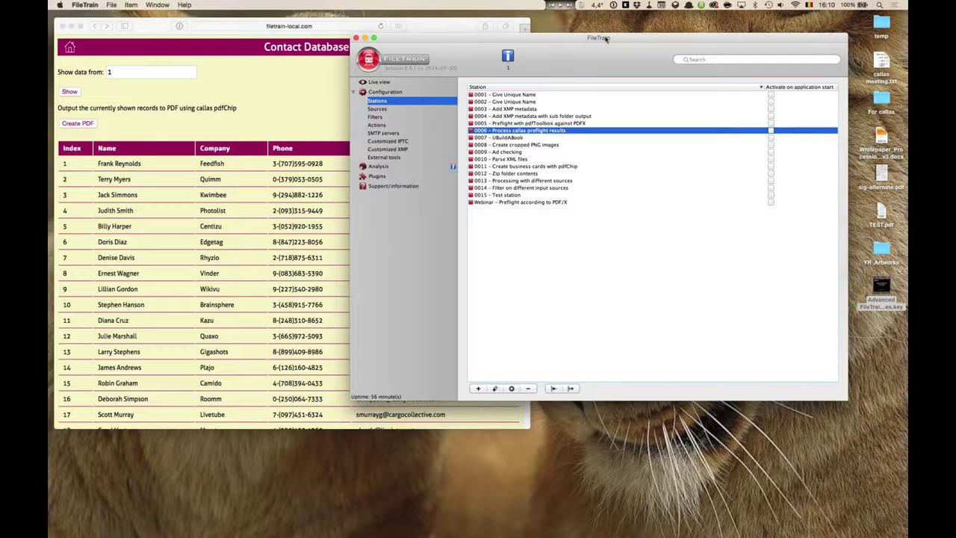
pyautogui.click(528, 169)
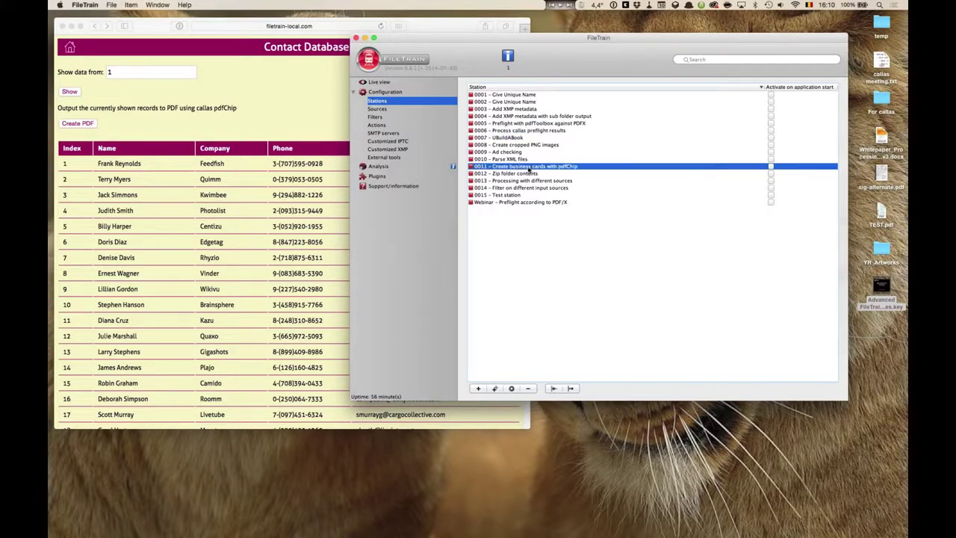
pyautogui.doubleClick(528, 168)
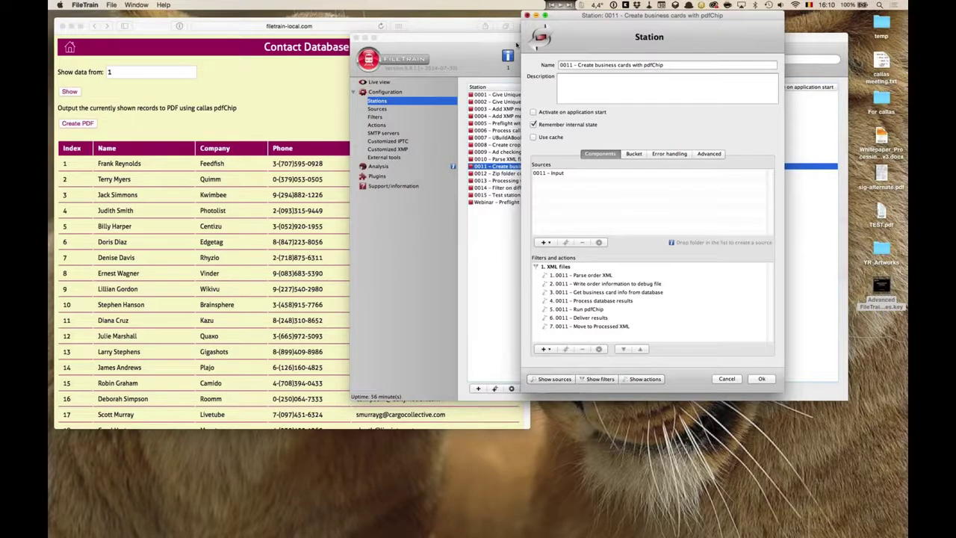
pyautogui.click(528, 15)
# Step: In the browser's contact database, show the records from 50100 onwards and create a PDF of them
pyautogui.click(266, 126)
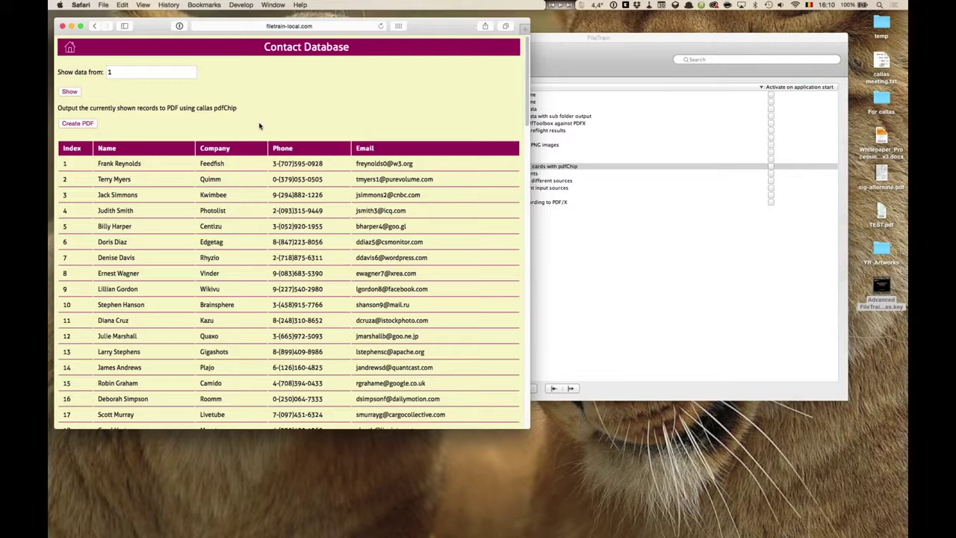
pyautogui.click(92, 72)
pyautogui.write('50100')
pyautogui.click(69, 91)
pyautogui.scroll(-1, 123, 224)
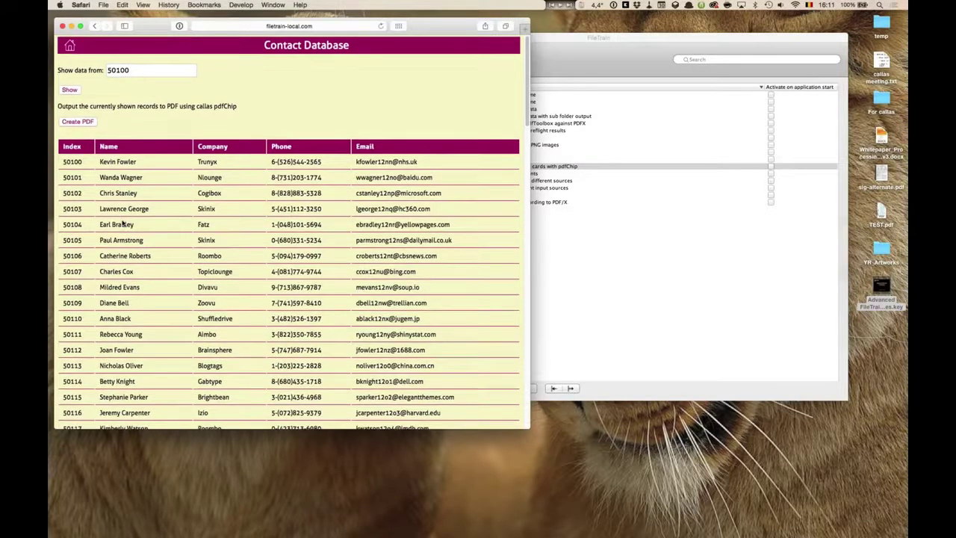
pyautogui.scroll(-20, 124, 224)
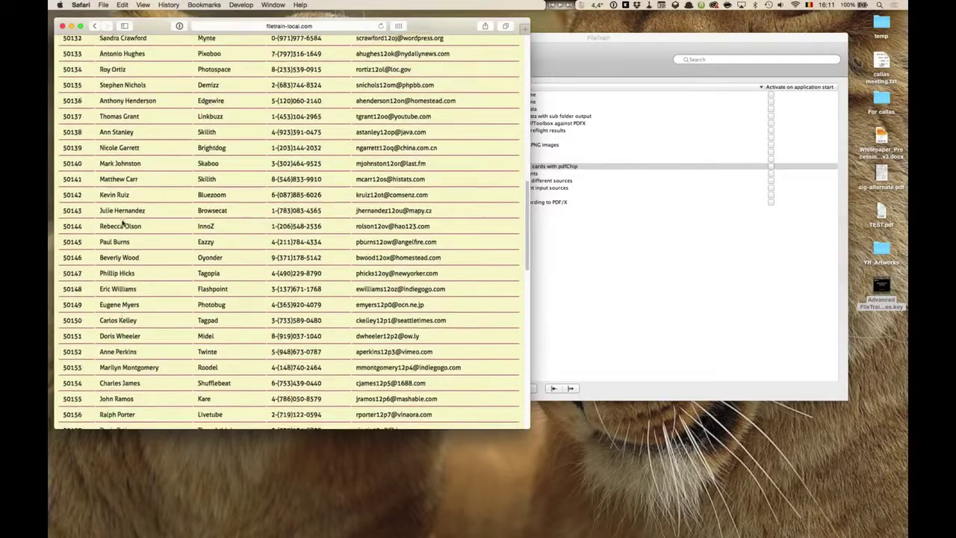
pyautogui.scroll(20, 122, 219)
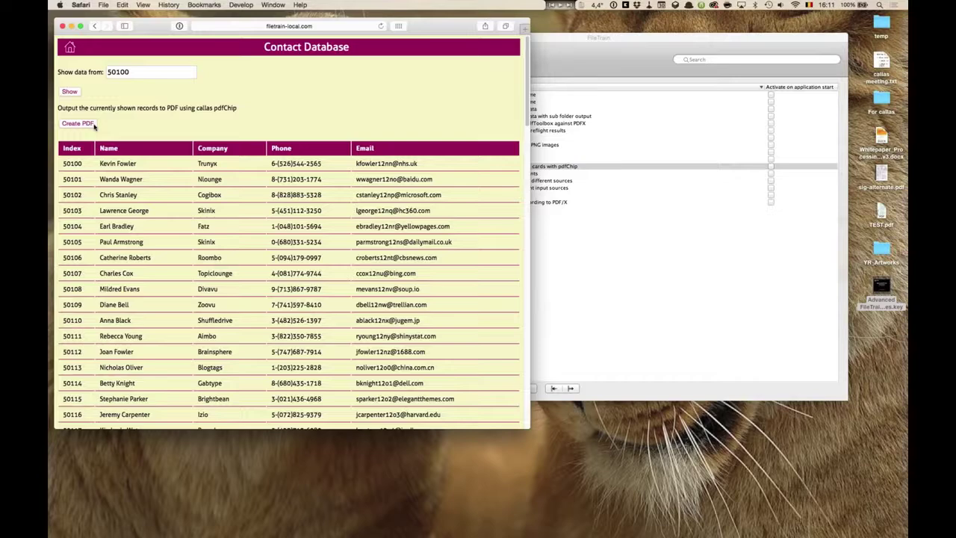
pyautogui.click(78, 123)
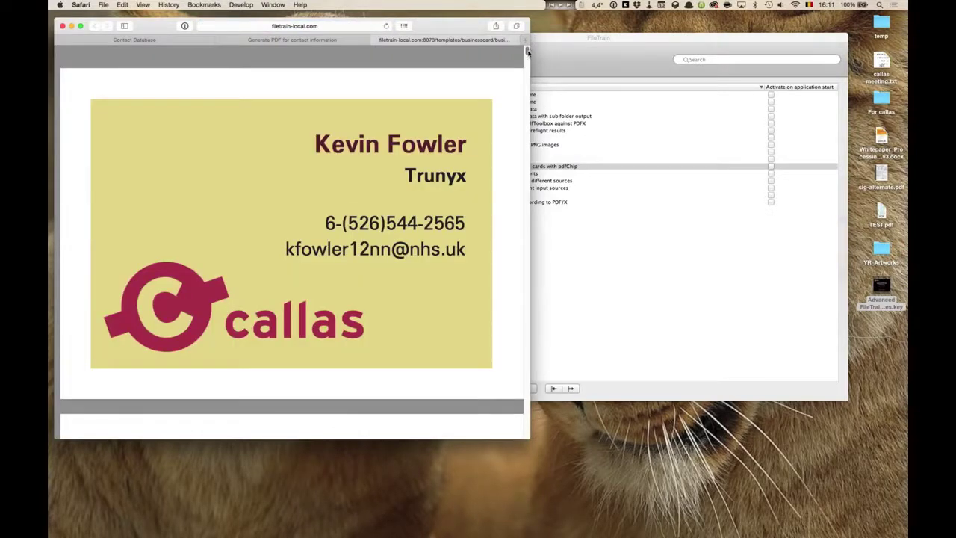
# Step: Place businesscards.pdf from the Downloads folder on the desktop and open it in callas pdfToolbox
pyautogui.moveTo(291, 395)
pyautogui.click(79, 494)
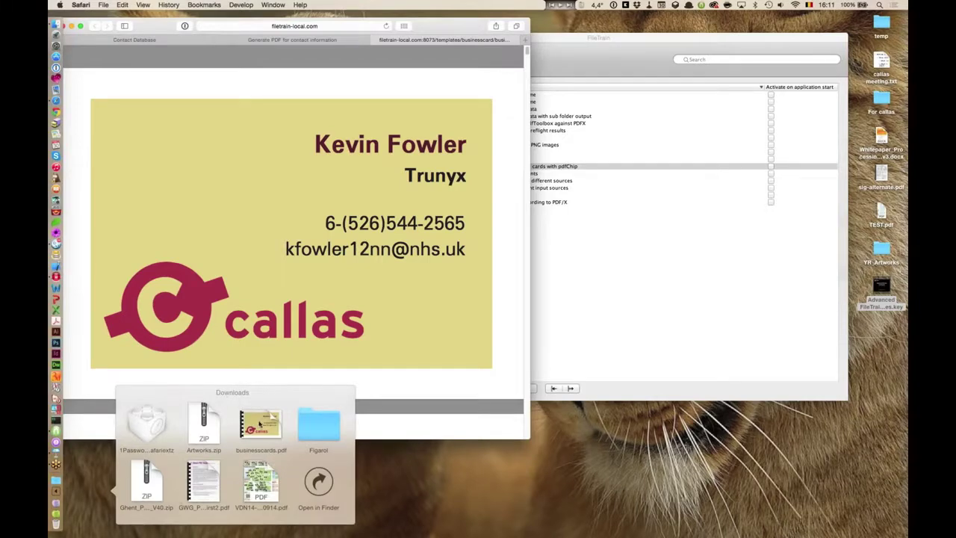
pyautogui.moveTo(259, 424); pyautogui.dragTo(81, 389)
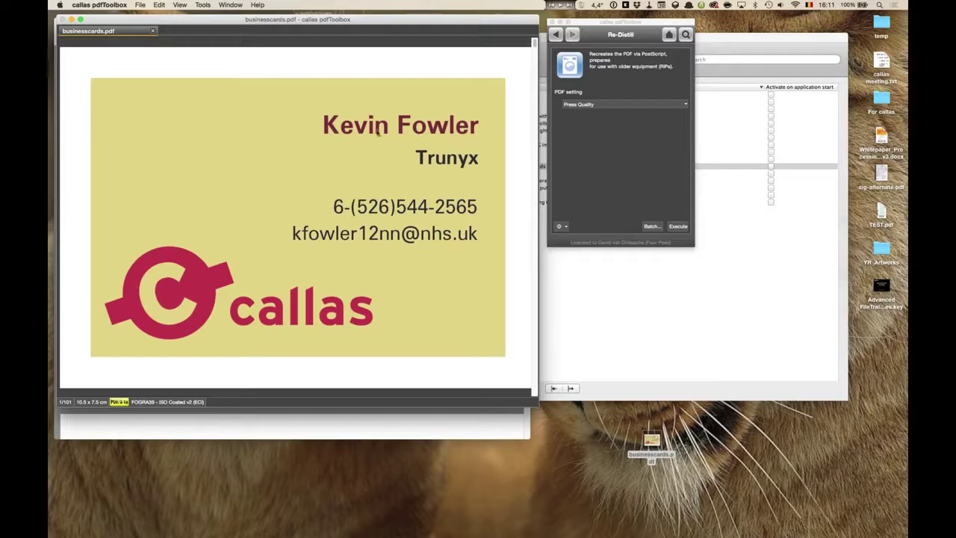
# Step: Inspect the callas Red separation of businesscards.pdf by visualizing individual separations, leave the view and quit pdfToolbox
pyautogui.click(181, 4)
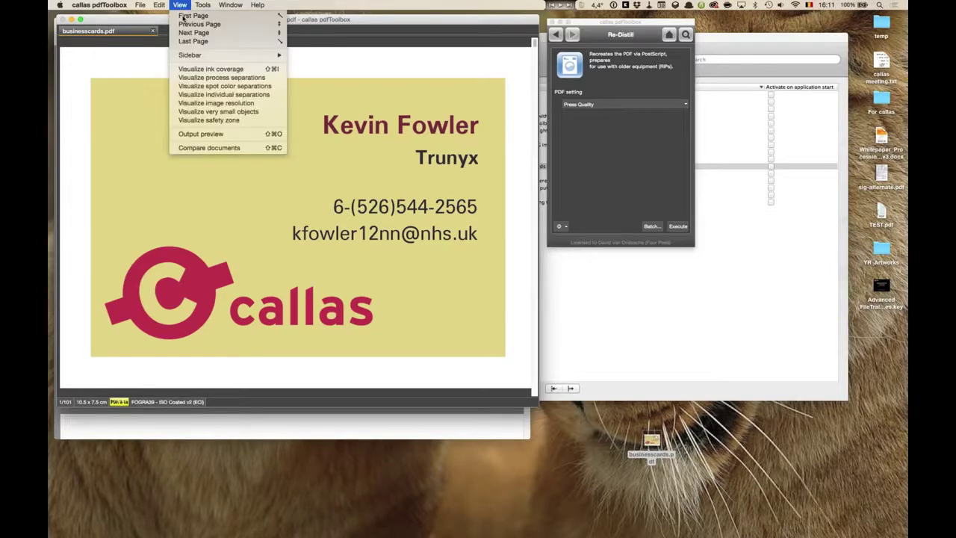
pyautogui.click(193, 94)
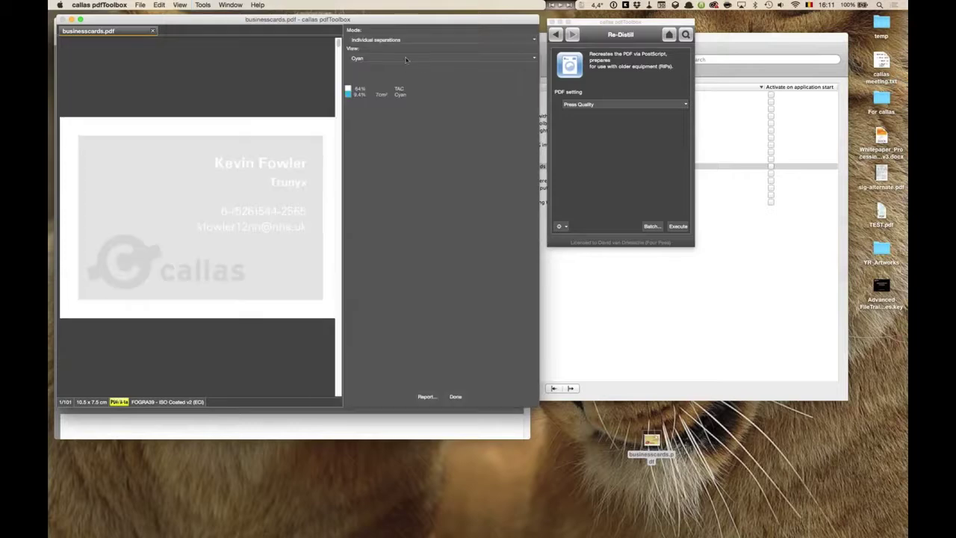
pyautogui.click(377, 58)
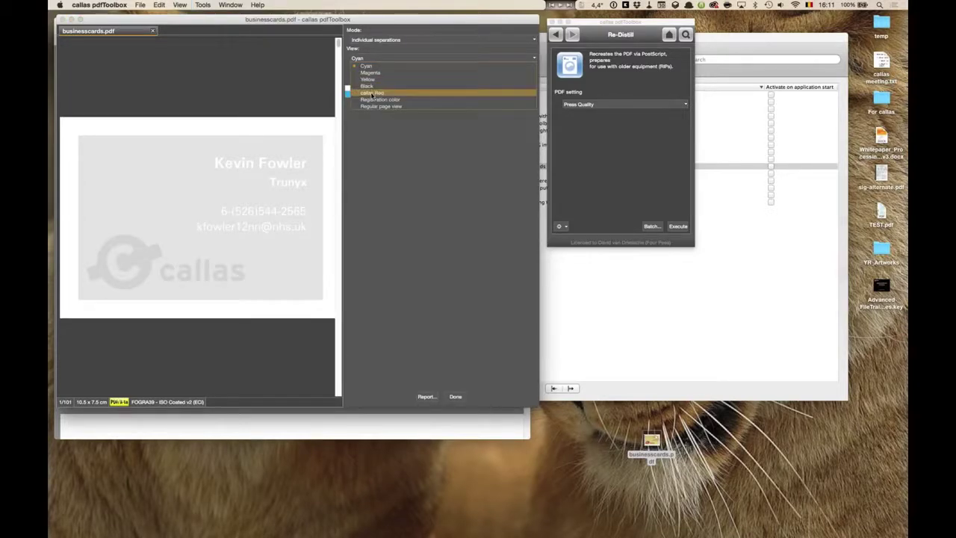
pyautogui.click(366, 93)
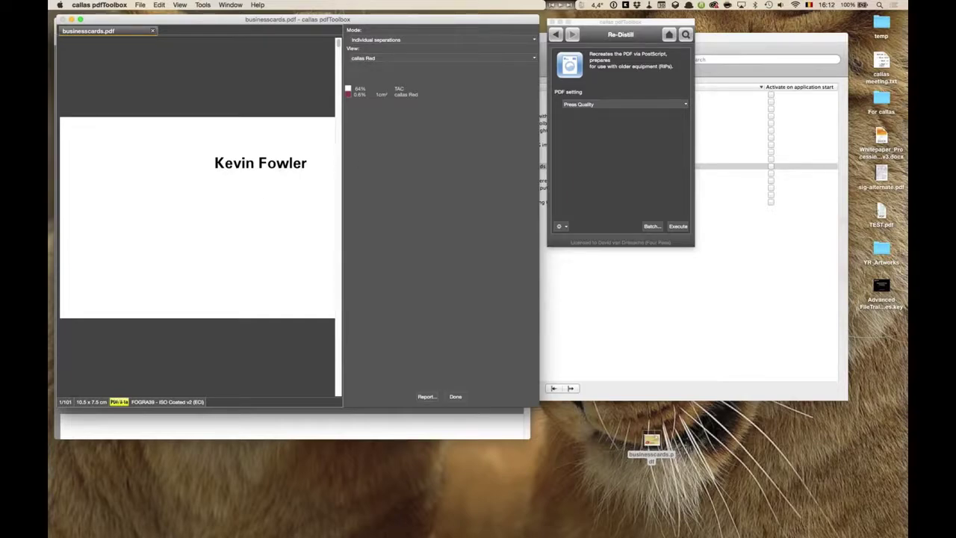
pyautogui.click(455, 396)
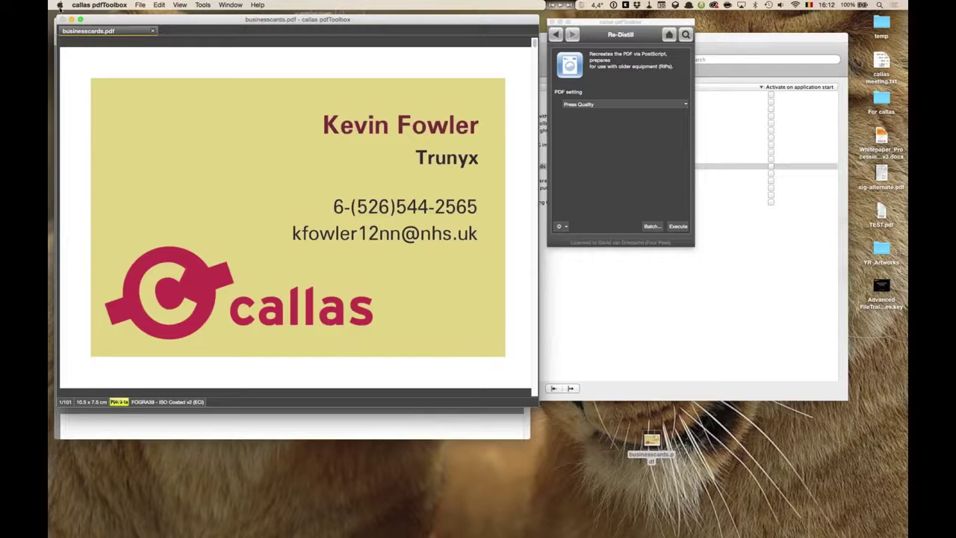
pyautogui.click(89, 6)
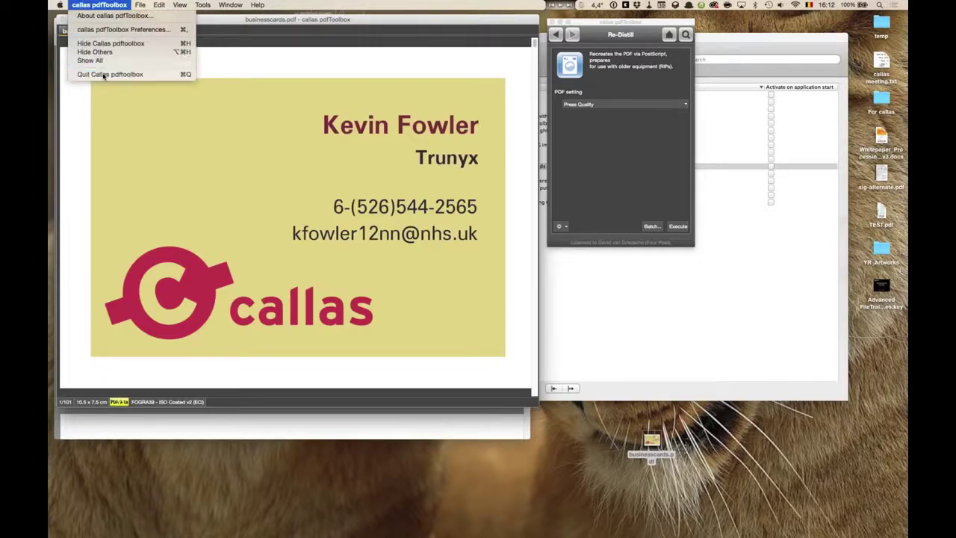
pyautogui.click(100, 75)
# Step: In Safari, look through the generated business card PDF and close its tab and the download message tab
pyautogui.click(158, 40)
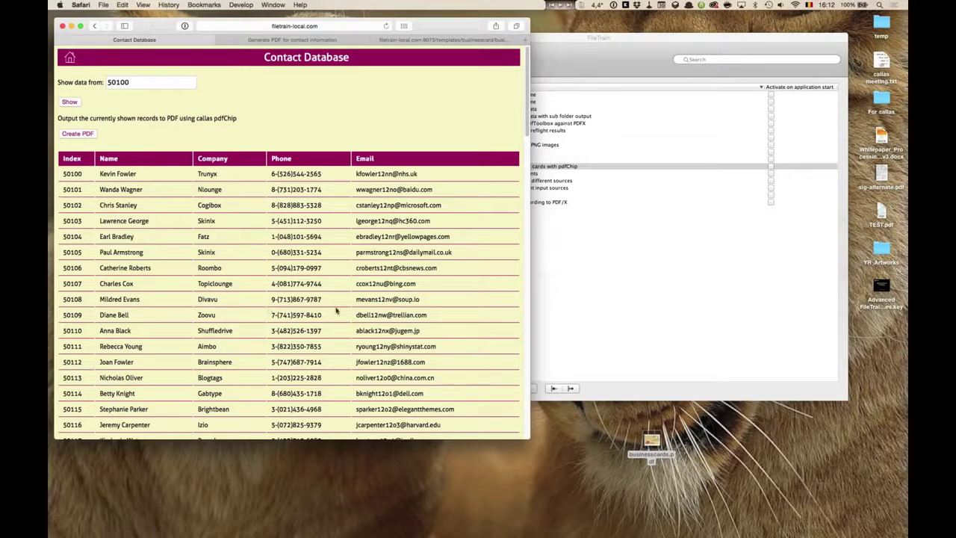
pyautogui.click(437, 39)
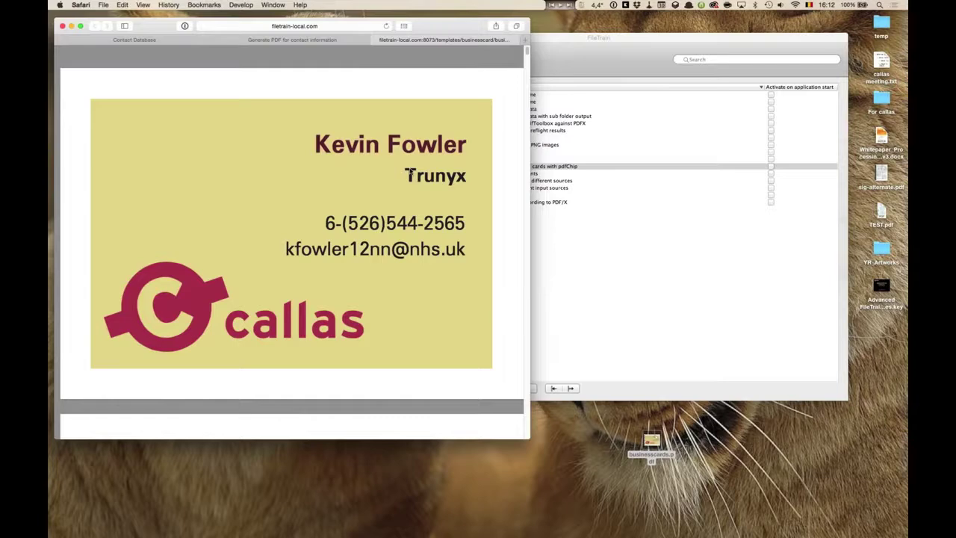
pyautogui.scroll(-15, 409, 172)
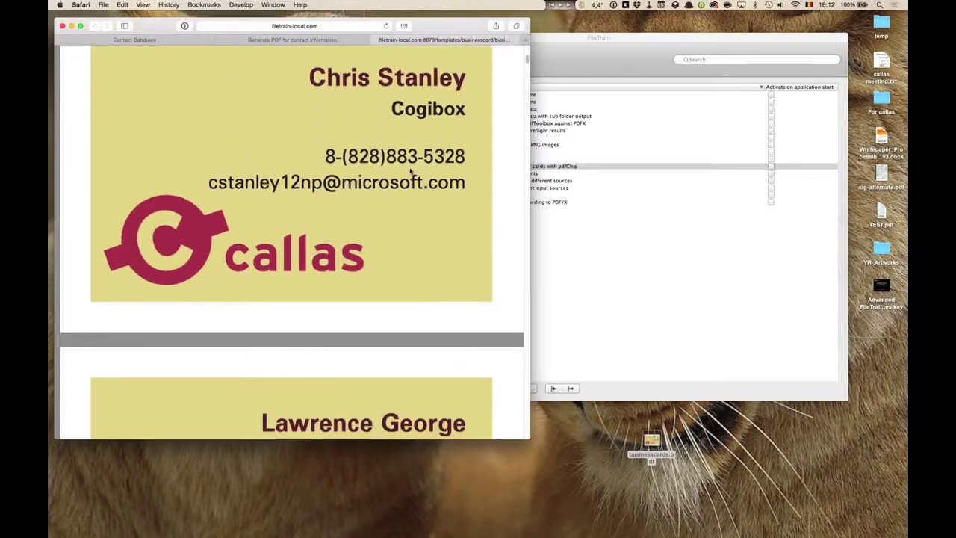
pyautogui.scroll(-4, 409, 172)
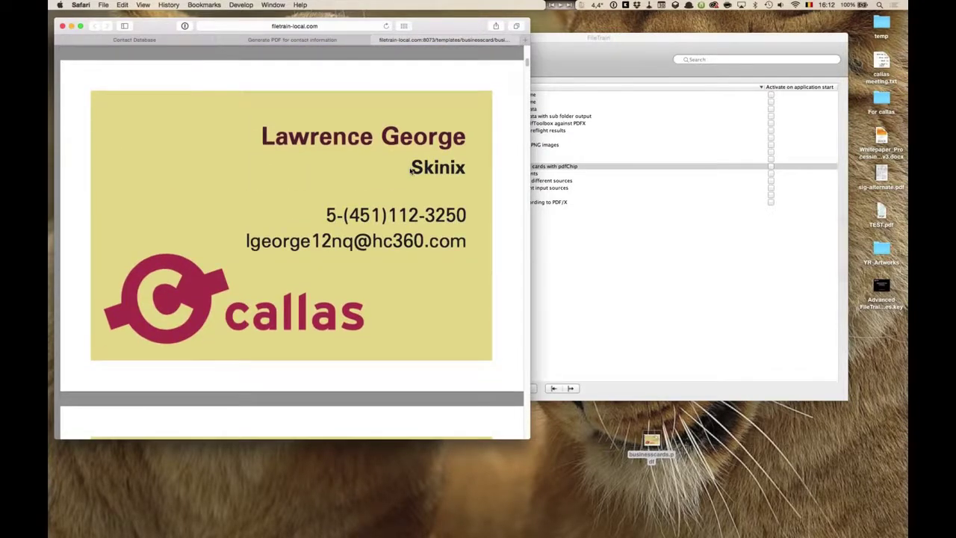
pyautogui.scroll(-5, 409, 172)
pyautogui.scroll(-6, 409, 172)
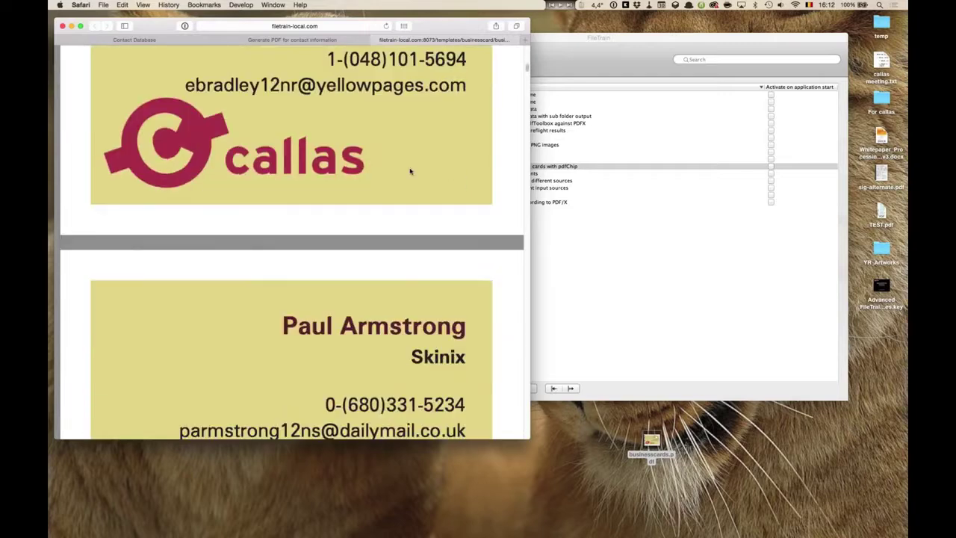
pyautogui.scroll(-5, 409, 172)
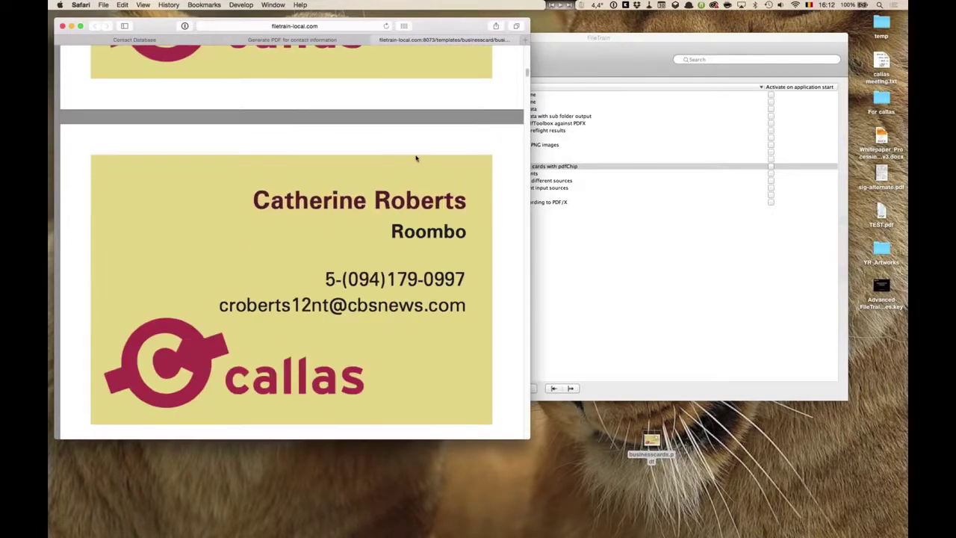
pyautogui.click(378, 39)
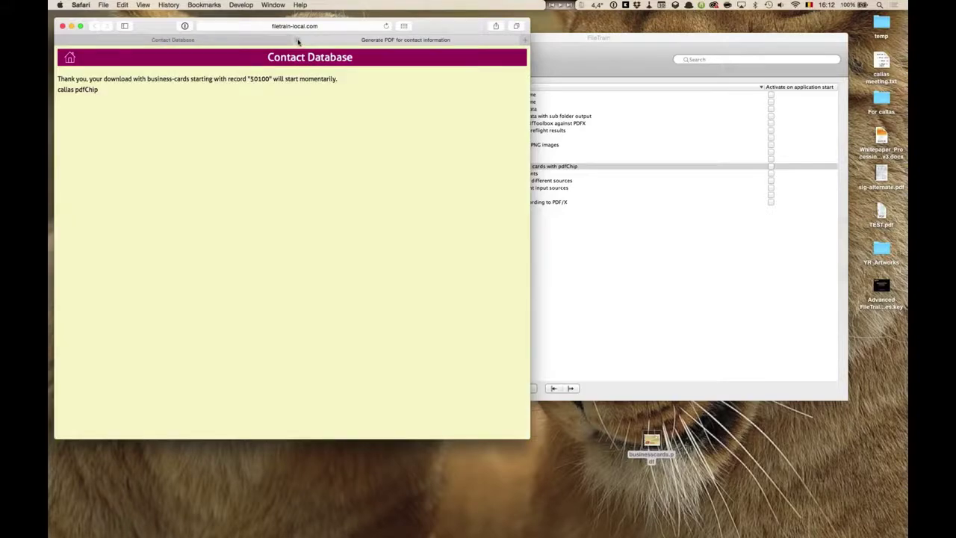
pyautogui.click(279, 40)
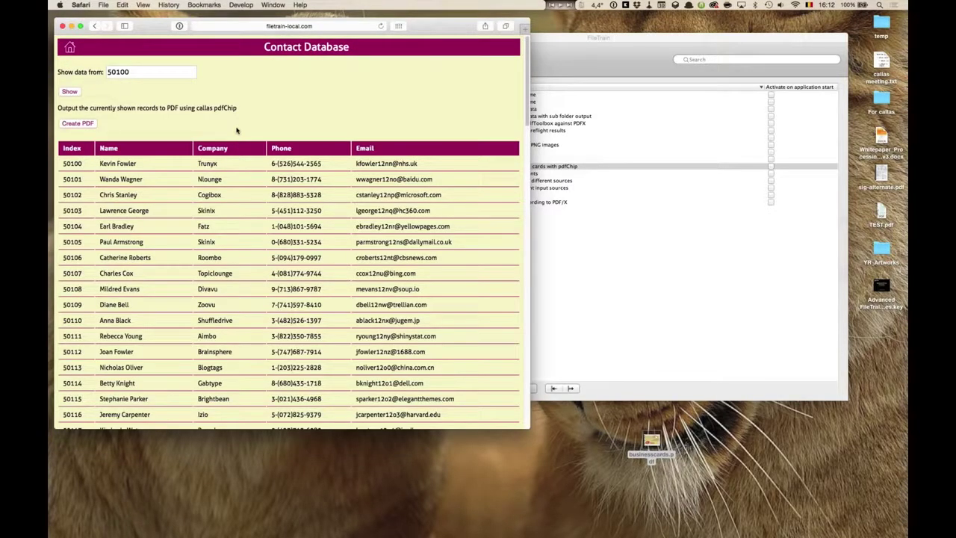
# Step: Hide Safari and move businesscards.pdf below the Advanced FileTrain presentation file on the desktop
pyautogui.click(77, 6)
pyautogui.click(97, 111)
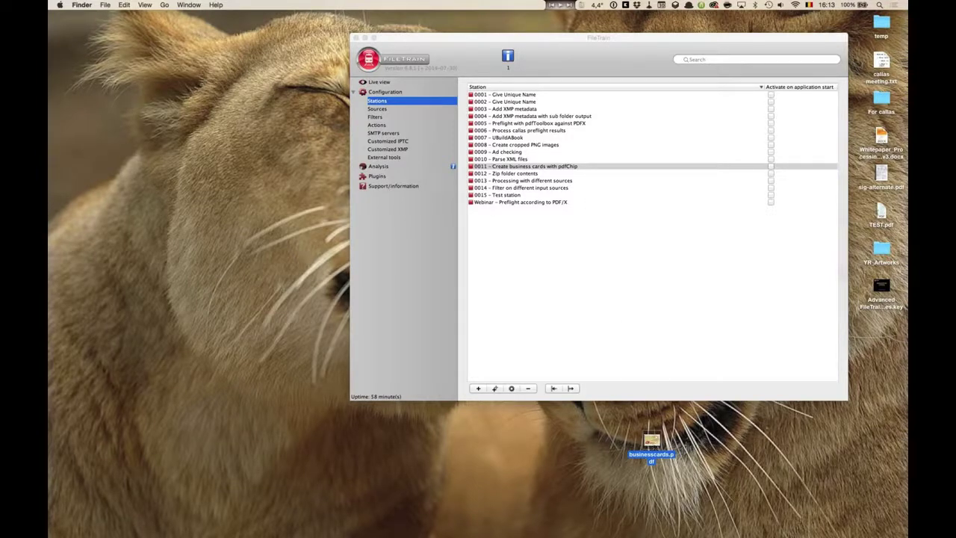
pyautogui.moveTo(651, 441); pyautogui.dragTo(882, 327)
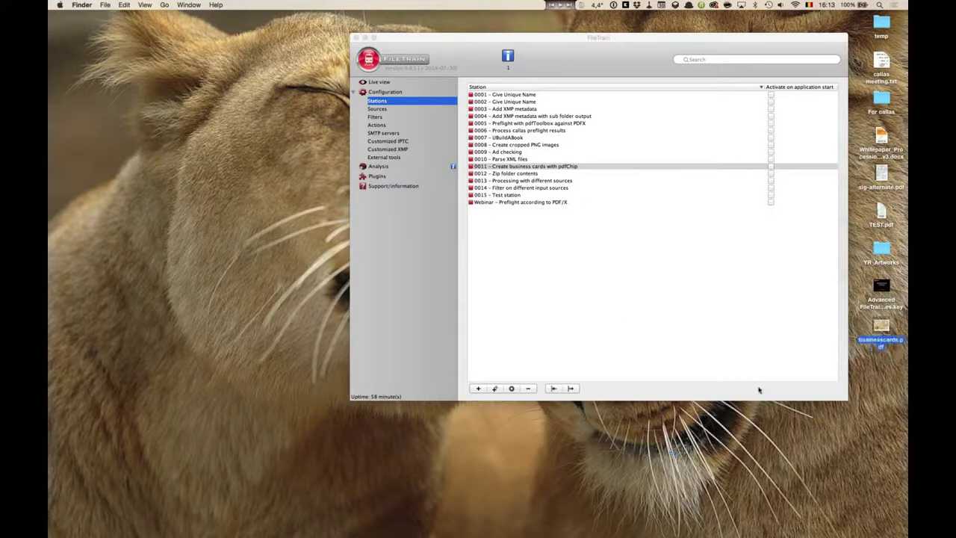
# Step: Switch to Keynote, show the "Parsing XML files" slide and hide the presentation
pyautogui.press('super+Tab')
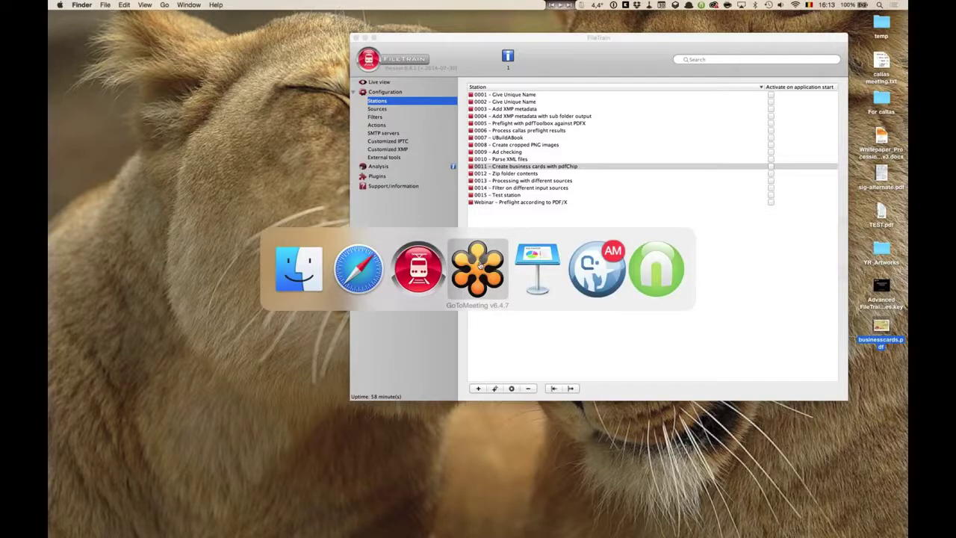
pyautogui.click(537, 266)
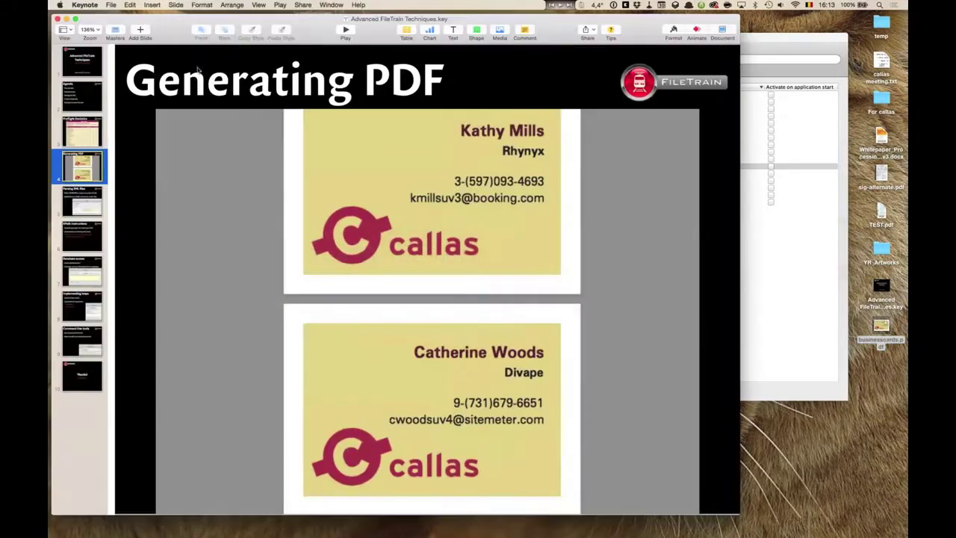
pyautogui.click(88, 204)
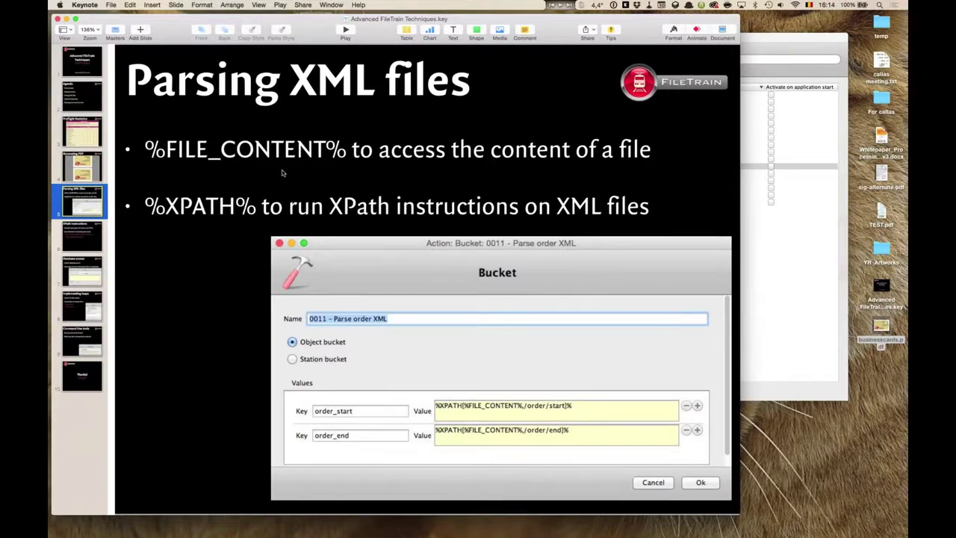
pyautogui.press('super+h')
# Step: Show the source folder of the FileTrain station "0011 - Create business cards with pdfChip" and arrange both windows side by side
pyautogui.moveTo(500, 42); pyautogui.dragTo(485, 43)
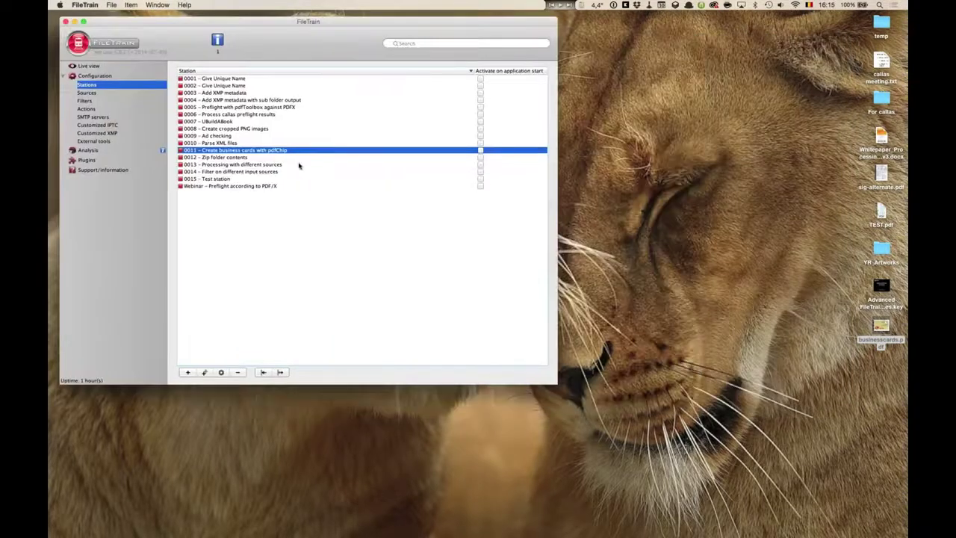
pyautogui.rightClick(270, 153)
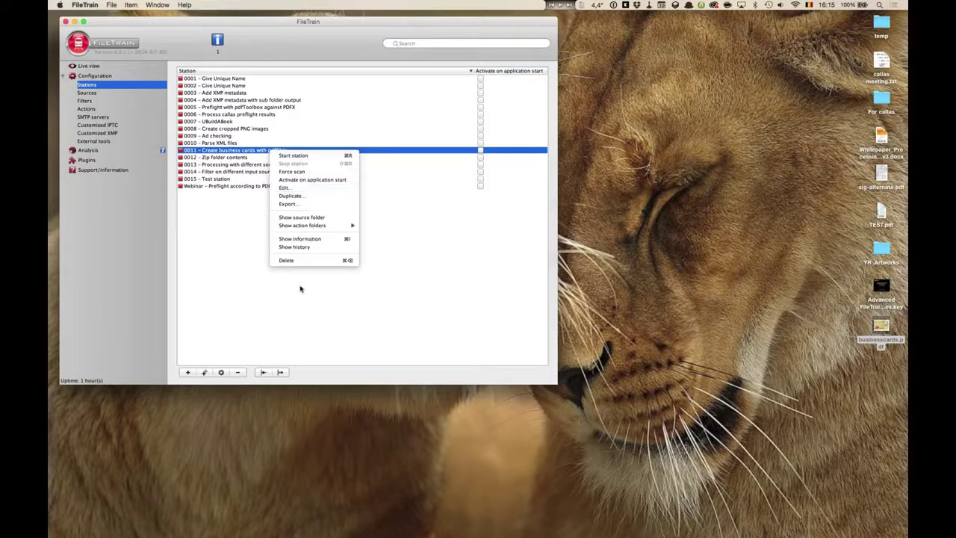
pyautogui.click(313, 217)
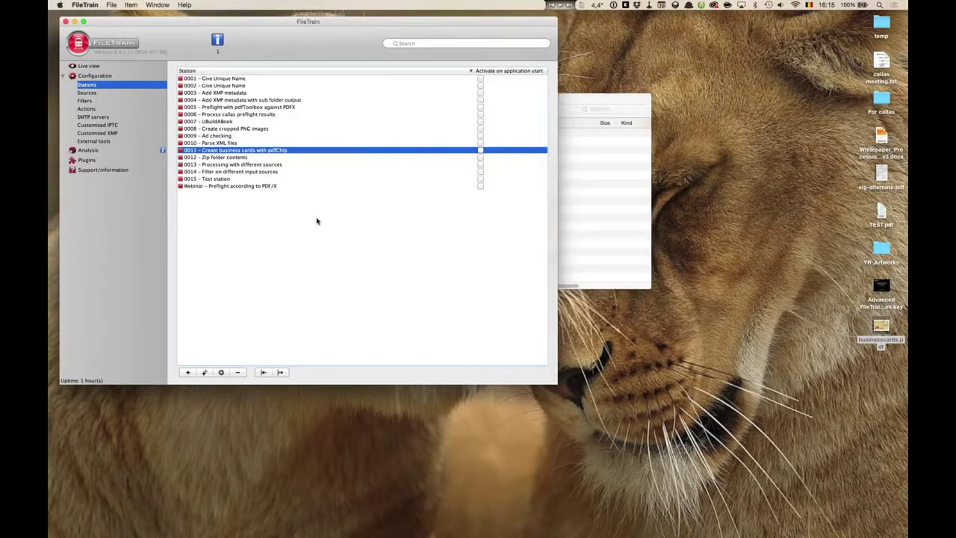
pyautogui.moveTo(539, 99); pyautogui.dragTo(781, 24)
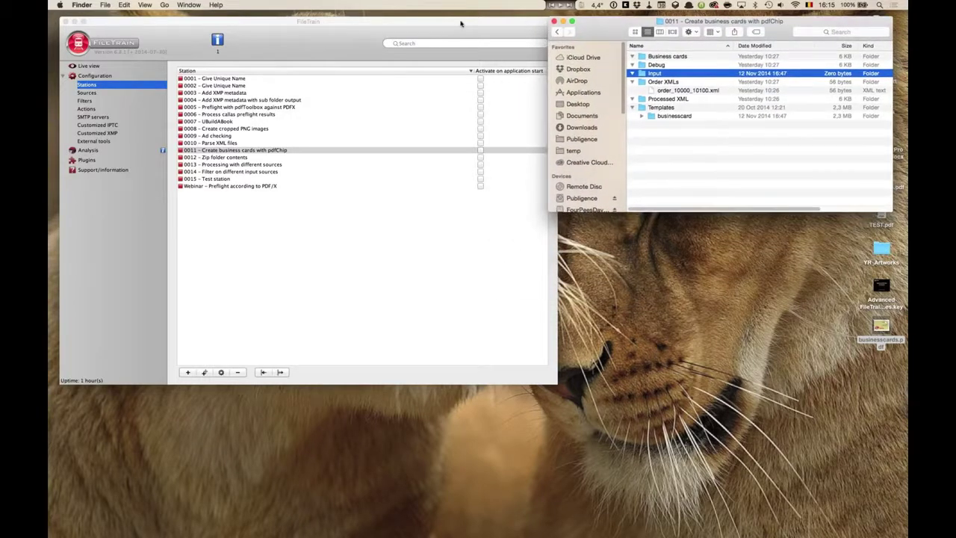
pyautogui.click(556, 383)
pyautogui.moveTo(558, 386)
pyautogui.mouseDown()
pyautogui.moveTo(500, 372)
pyautogui.moveTo(543, 376)
pyautogui.mouseUp()
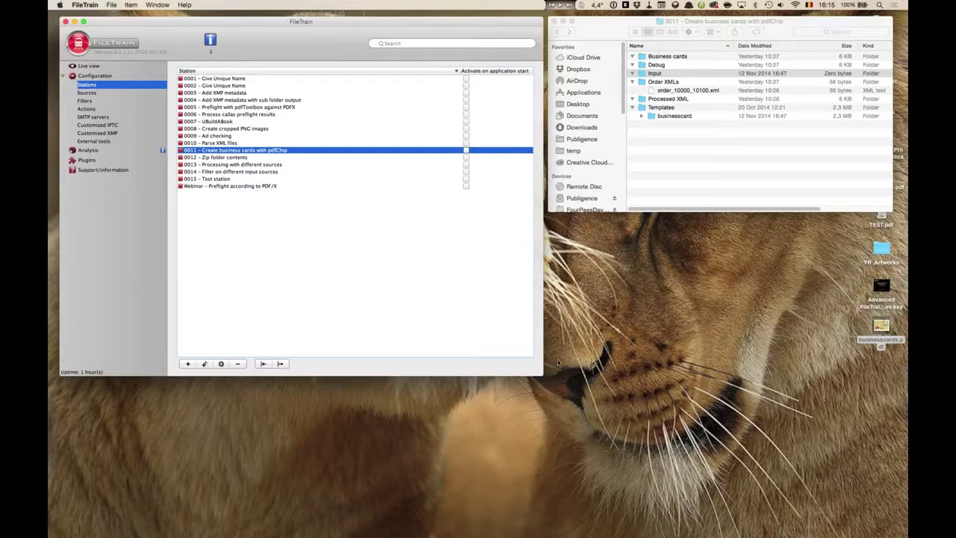
pyautogui.click(794, 25)
pyautogui.moveTo(794, 26); pyautogui.dragTo(791, 25)
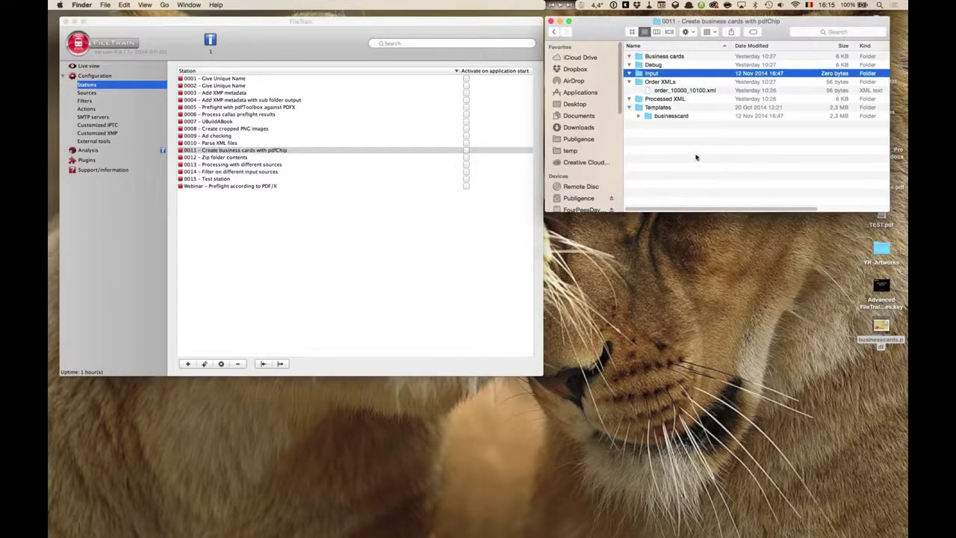
# Step: Open the settings of station "0011 - Create business cards with pdfChip" next to its folder window and select the Input folder
pyautogui.doubleClick(250, 151)
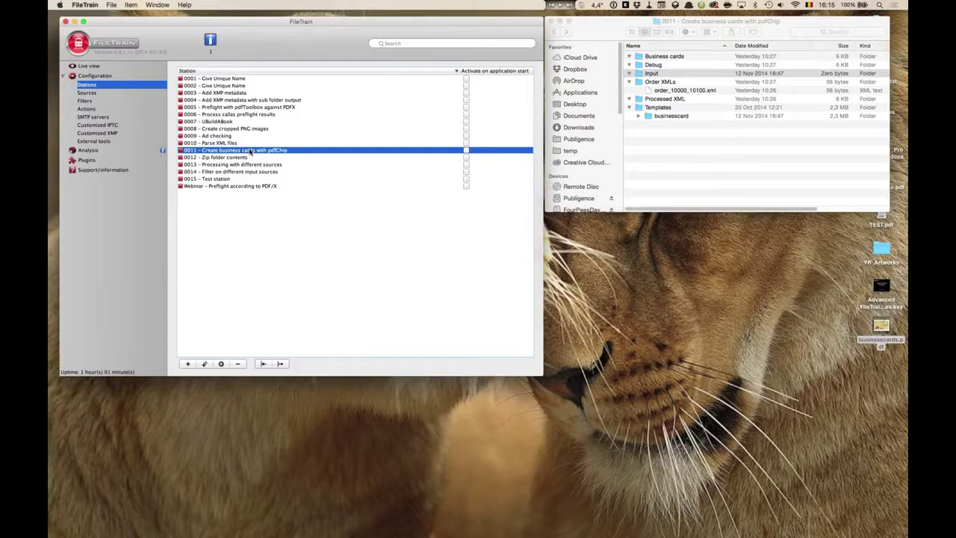
pyautogui.moveTo(394, 10); pyautogui.dragTo(462, 21)
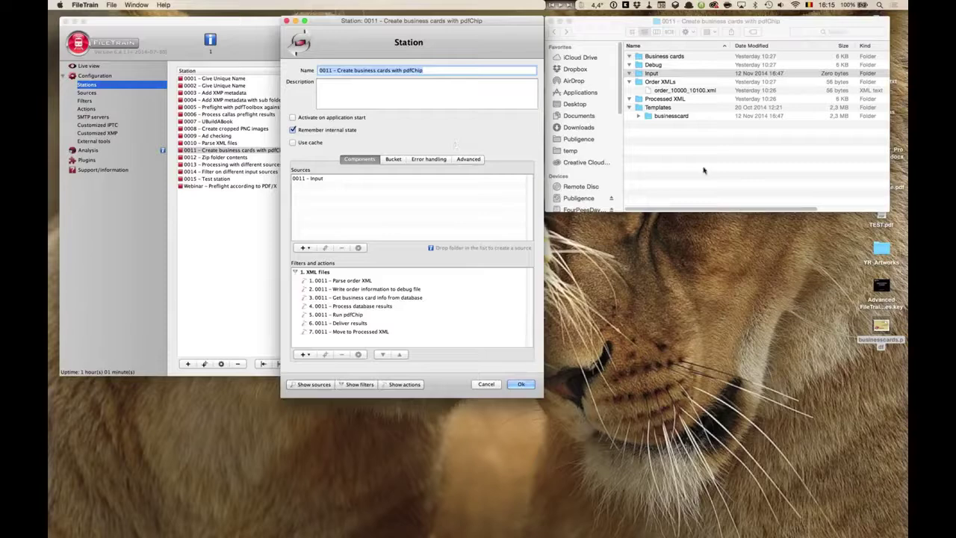
pyautogui.click(655, 73)
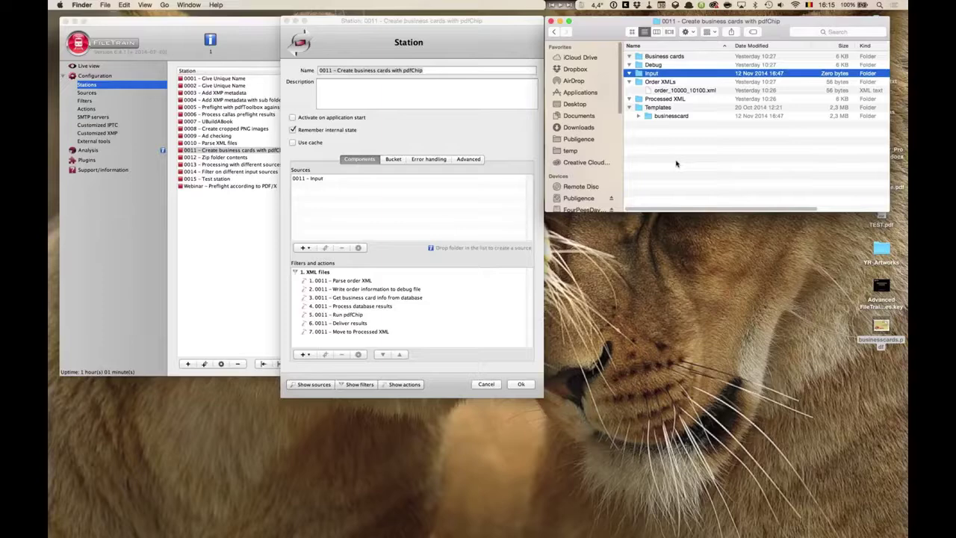
# Step: Preview order_10000_10100.xml from the Order XMLs folder and copy it into the Input folder
pyautogui.click(676, 91)
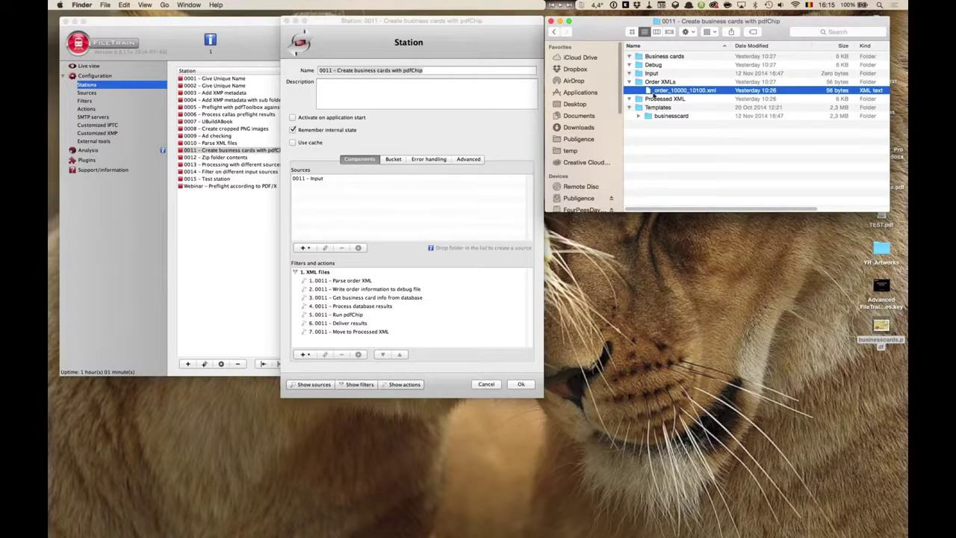
pyautogui.press('space')
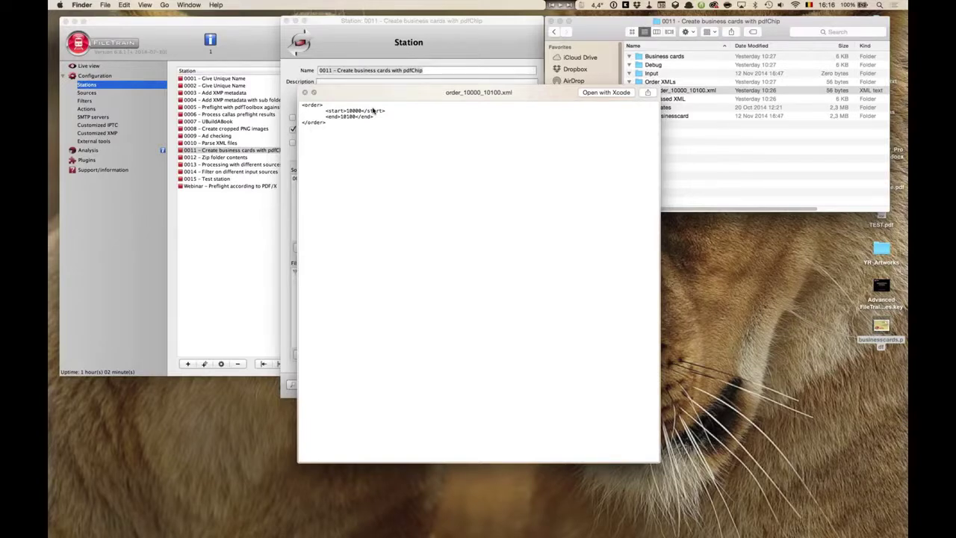
pyautogui.press('space')
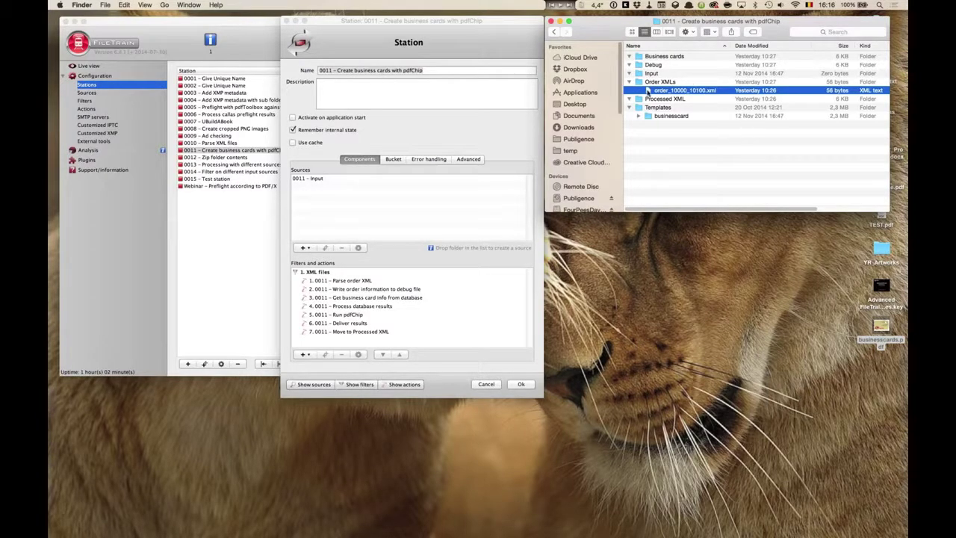
pyautogui.moveTo(662, 93); pyautogui.dragTo(655, 73)
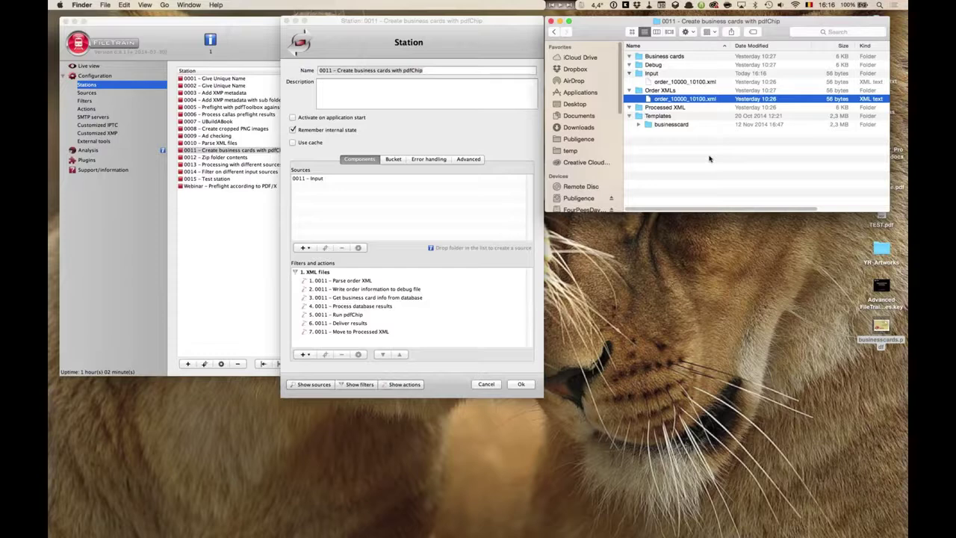
# Step: Open the station's bucket action "0011 - Parse order XML" and move its window clear of the filters and actions list
pyautogui.click(313, 179)
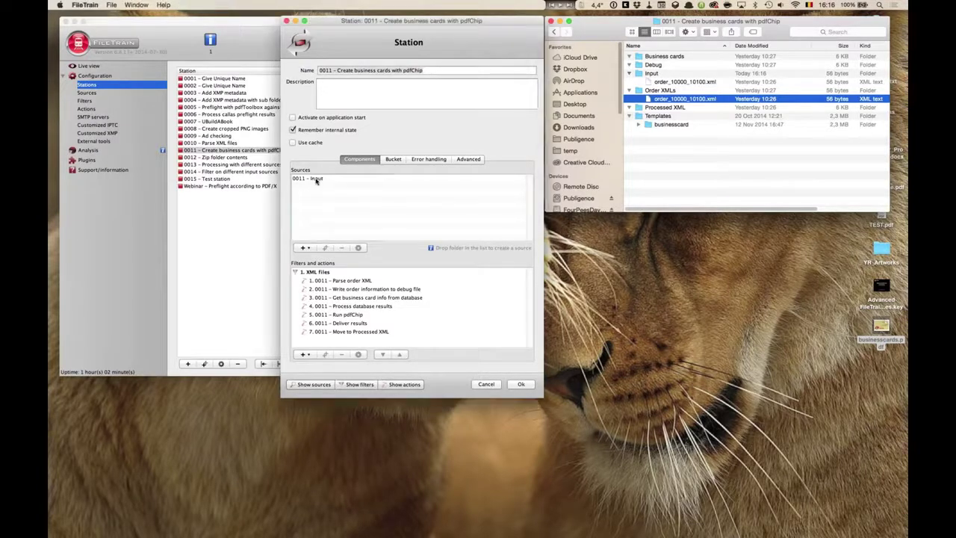
pyautogui.click(345, 281)
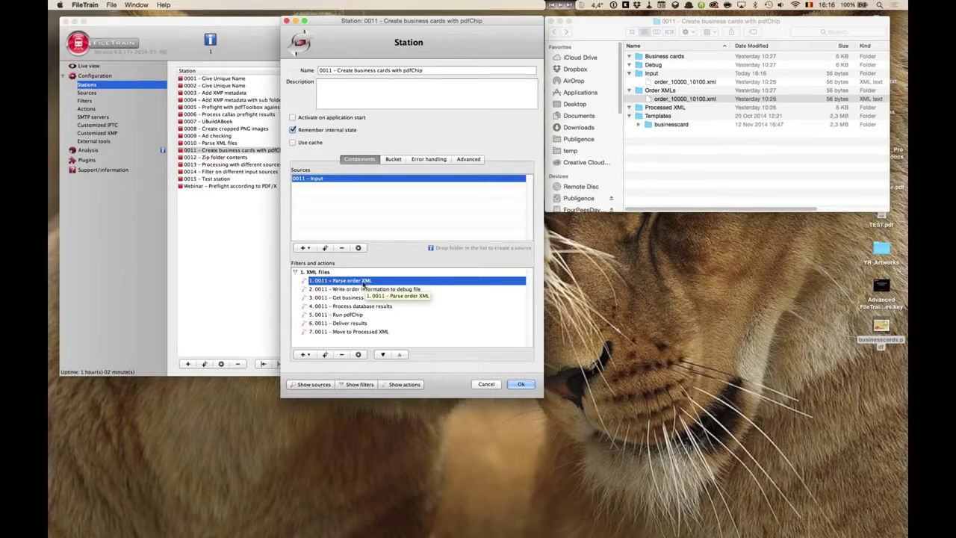
pyautogui.doubleClick(342, 282)
pyautogui.moveTo(447, 116); pyautogui.dragTo(447, 60)
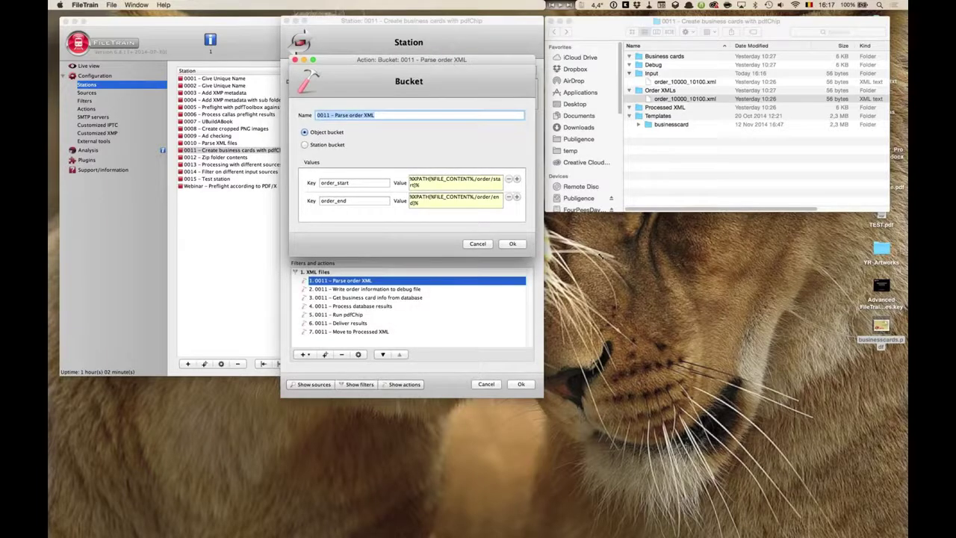
# Step: Widen the bucket action window, move it lower, and highlight the order_start key's XPath value
pyautogui.moveTo(532, 255); pyautogui.dragTo(647, 254)
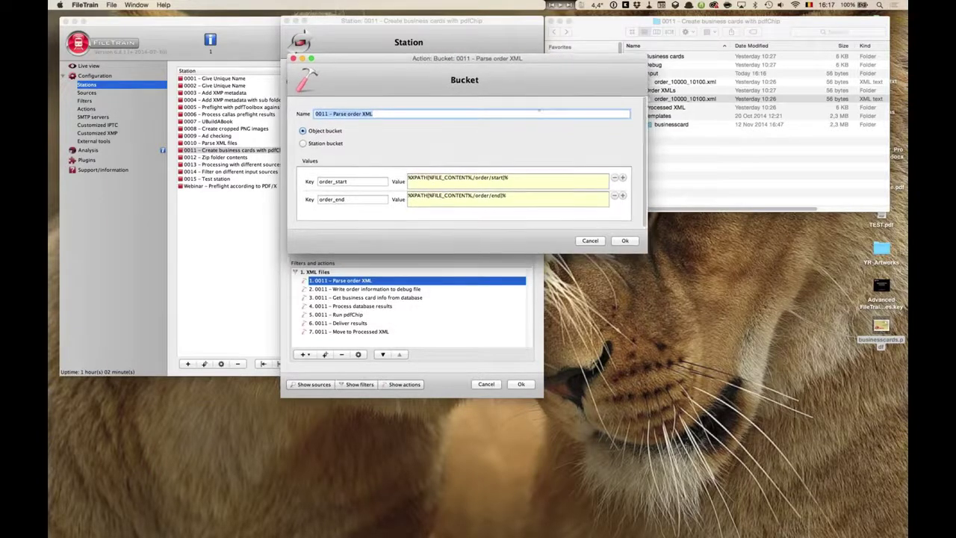
pyautogui.moveTo(544, 63); pyautogui.dragTo(499, 111)
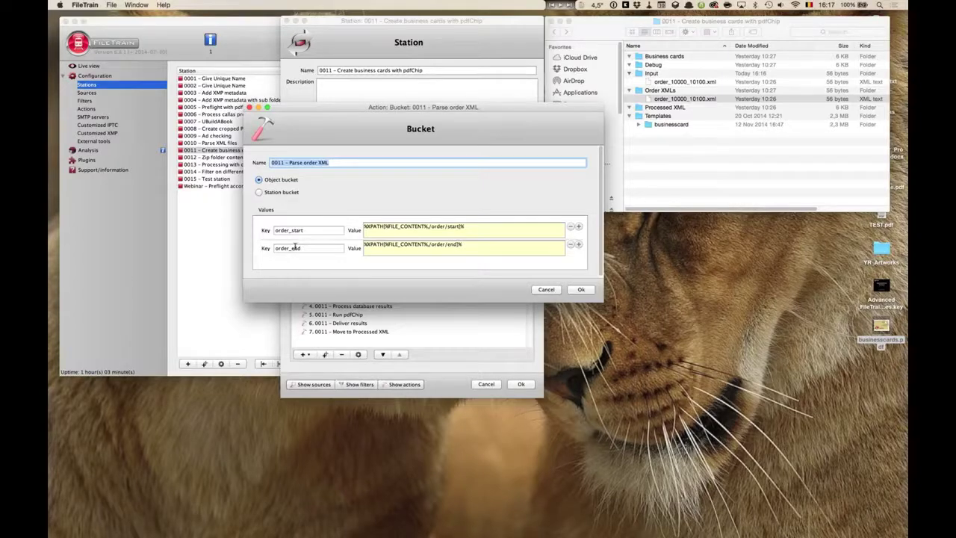
pyautogui.click(279, 230)
pyautogui.moveTo(262, 228); pyautogui.dragTo(263, 248)
pyautogui.moveTo(464, 226); pyautogui.dragTo(346, 224)
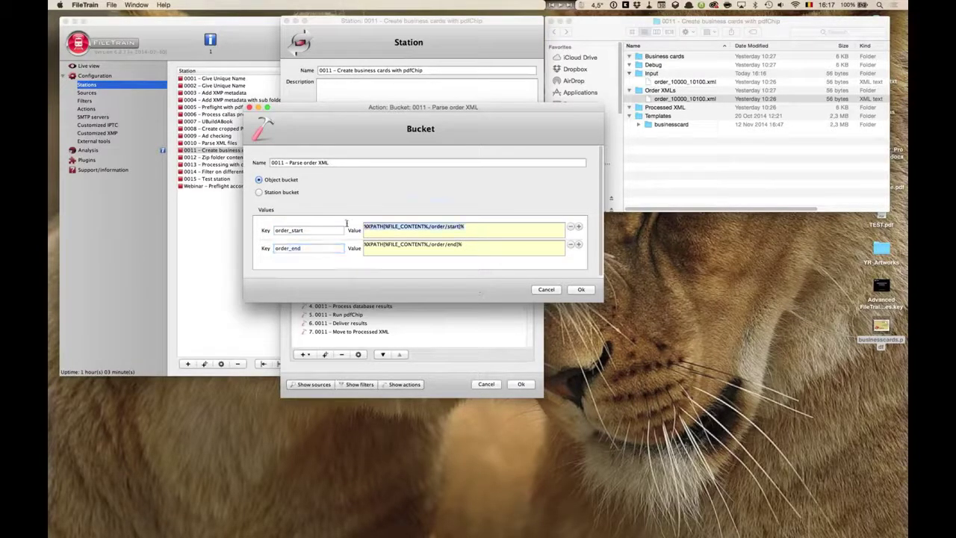
# Step: Highlight %FILE_CONTENT% in the order_start value and preview order_10000_10100.xml from the Order XMLs folder
pyautogui.click(480, 226)
pyautogui.moveTo(385, 226); pyautogui.dragTo(427, 228)
pyautogui.click(684, 100)
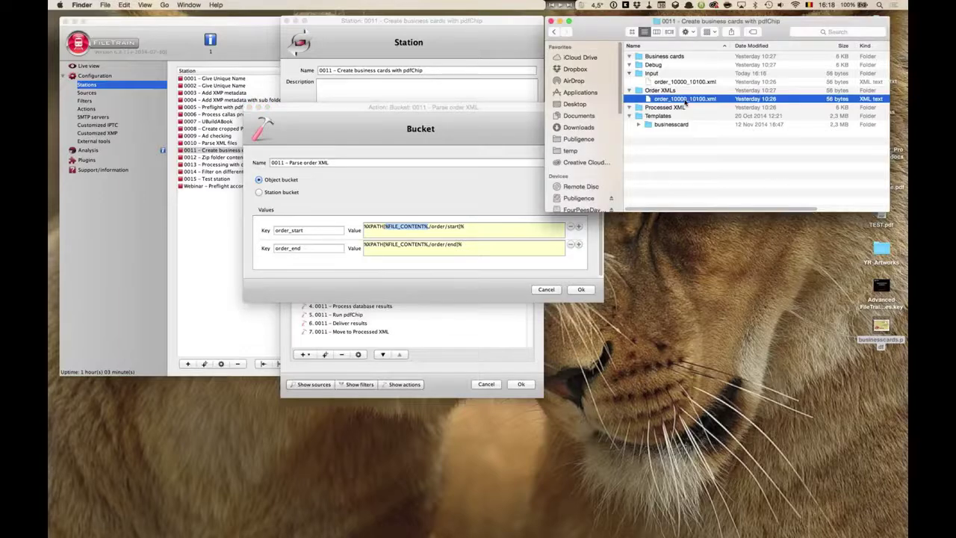
pyautogui.press('space')
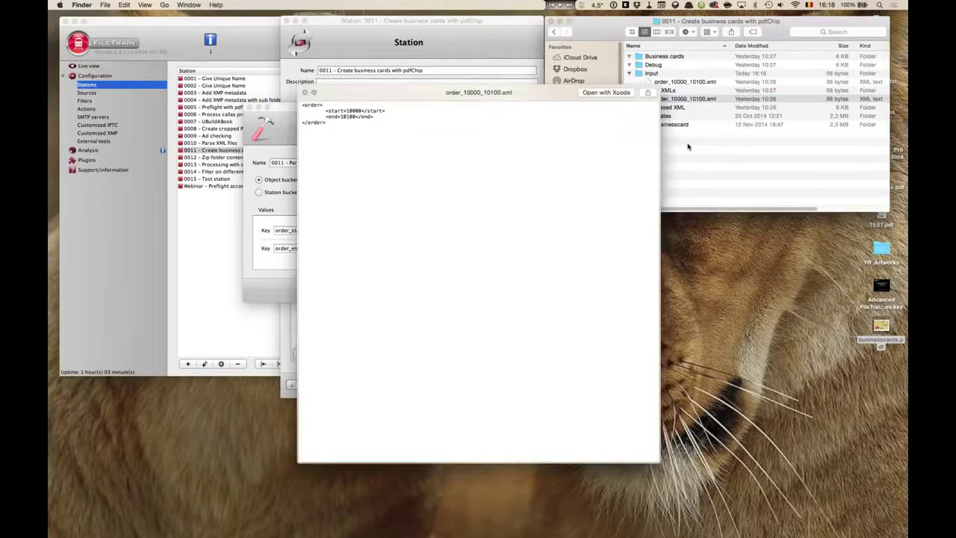
pyautogui.press('space')
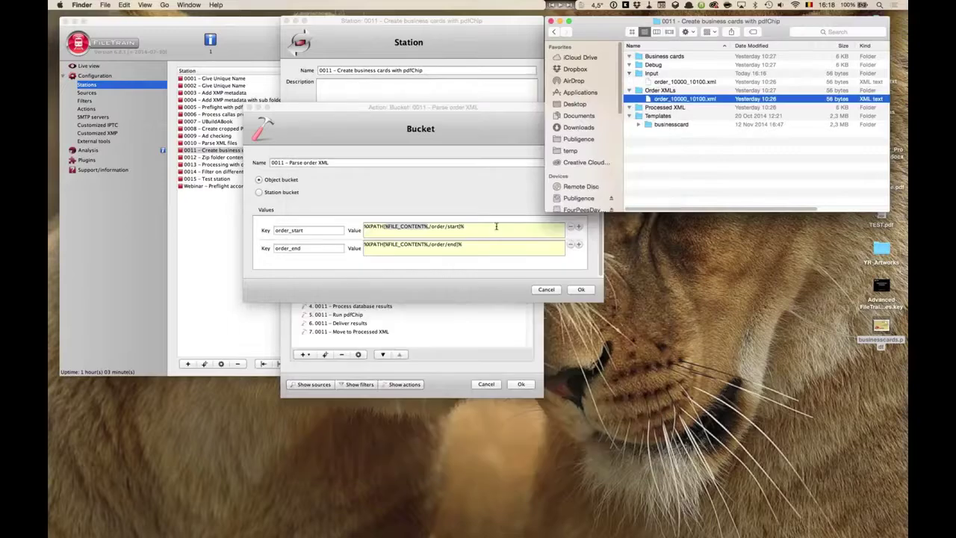
# Step: Highlight in turn the %XPATH, %FILE_CONTENT% and /order/start parts of the order_start value in the bucket action
pyautogui.click(496, 228)
pyautogui.moveTo(366, 227); pyautogui.dragTo(383, 226)
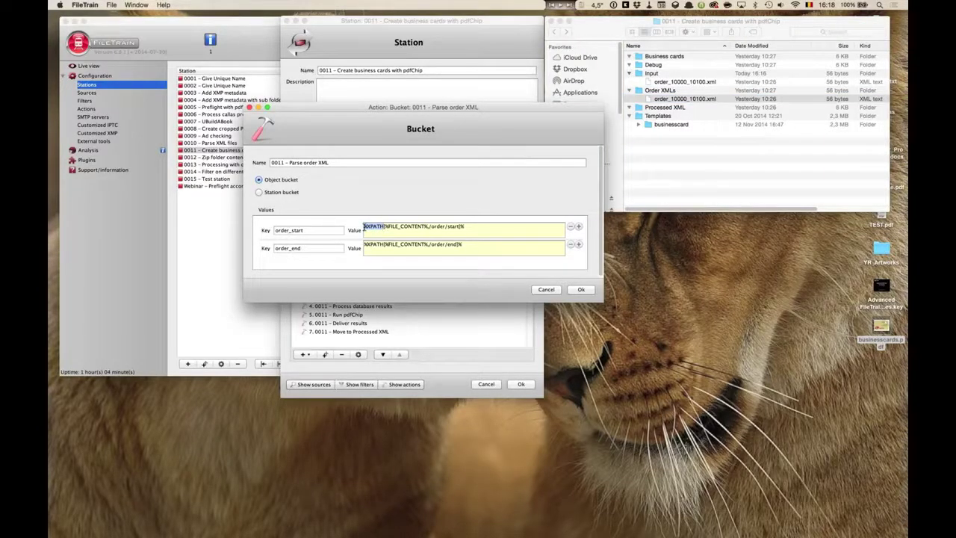
pyautogui.click(385, 226)
pyautogui.moveTo(386, 227); pyautogui.dragTo(428, 226)
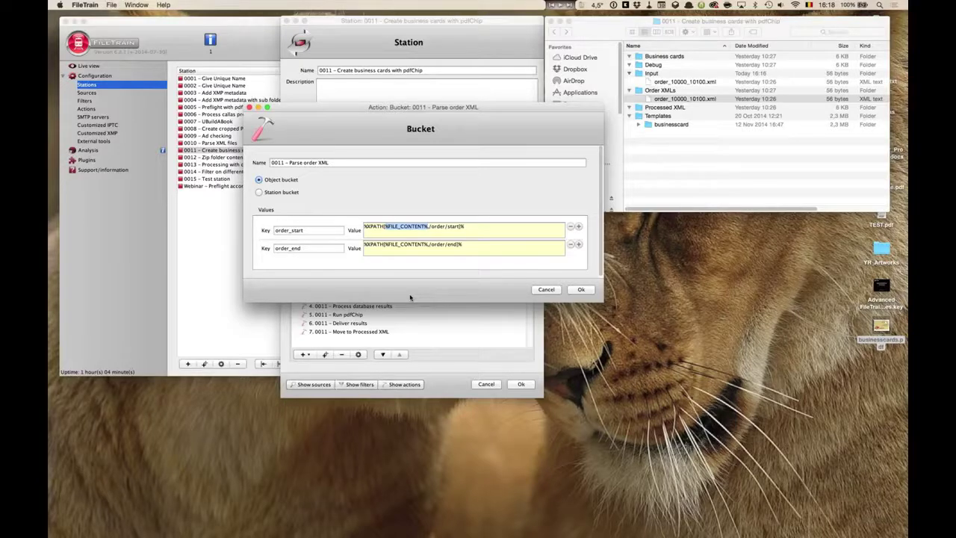
pyautogui.click(430, 226)
pyautogui.moveTo(430, 226); pyautogui.dragTo(460, 228)
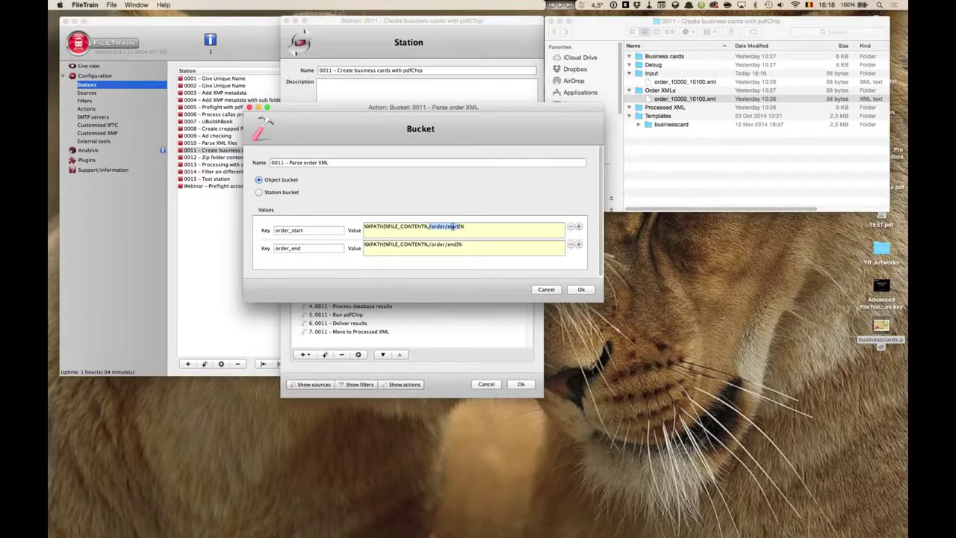
pyautogui.press('super+Tab')
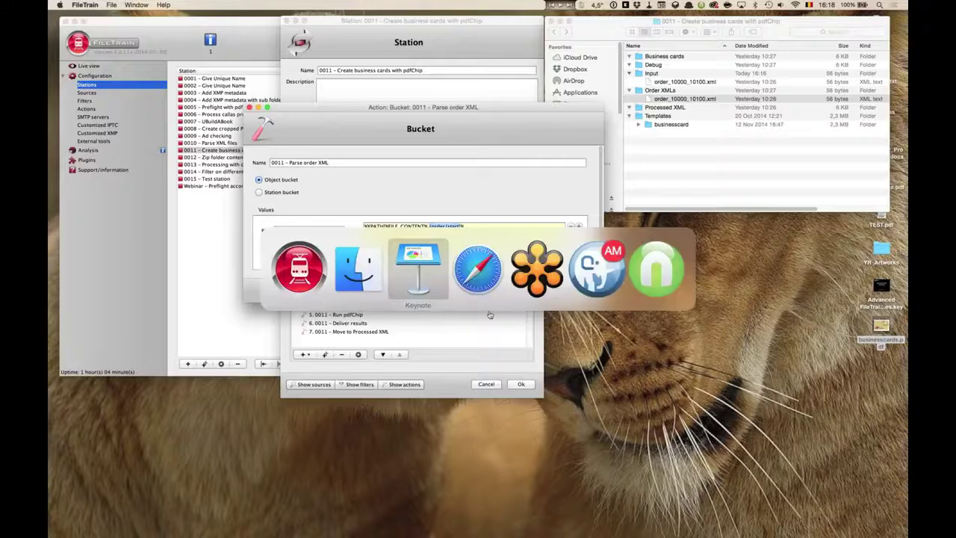
pyautogui.click(432, 267)
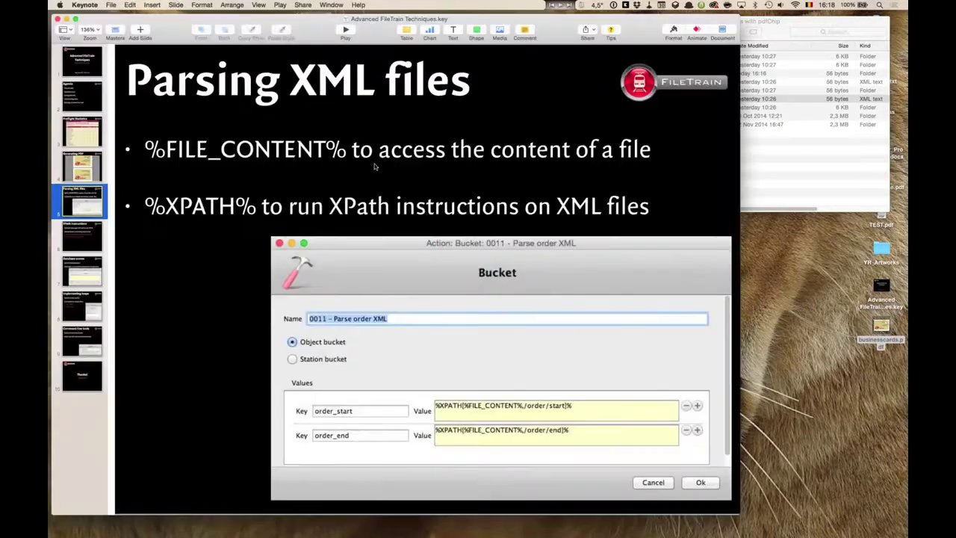
pyautogui.click(96, 236)
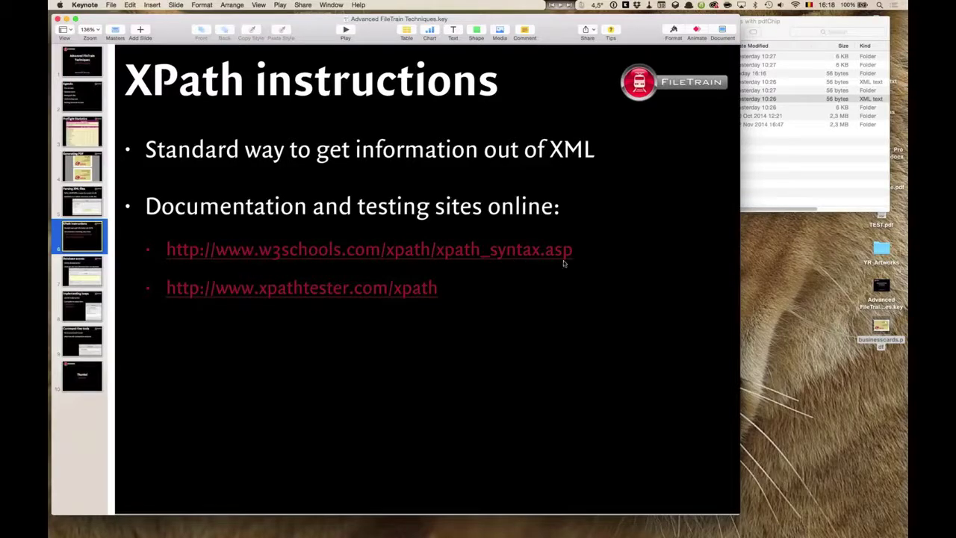
pyautogui.click(463, 297)
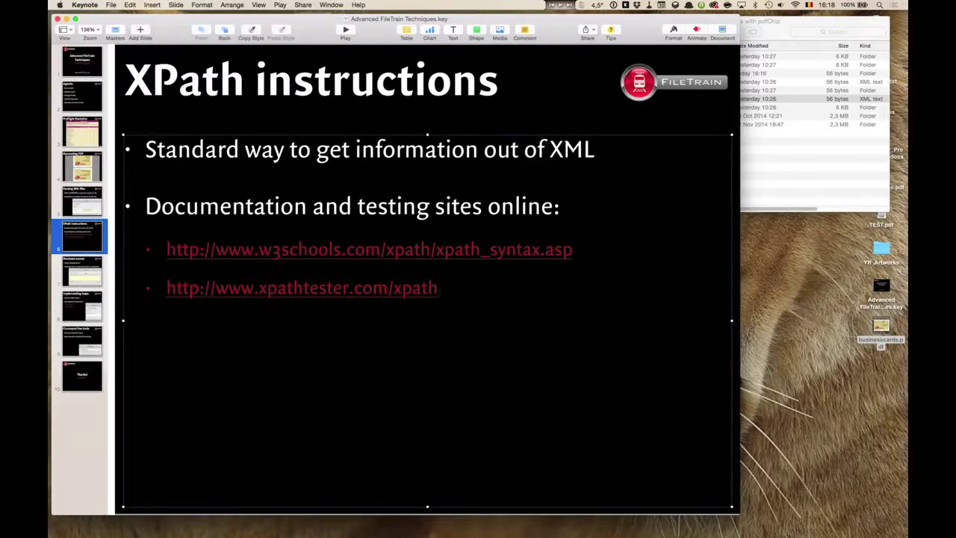
pyautogui.tripleClick(444, 290)
pyautogui.press('super+c')
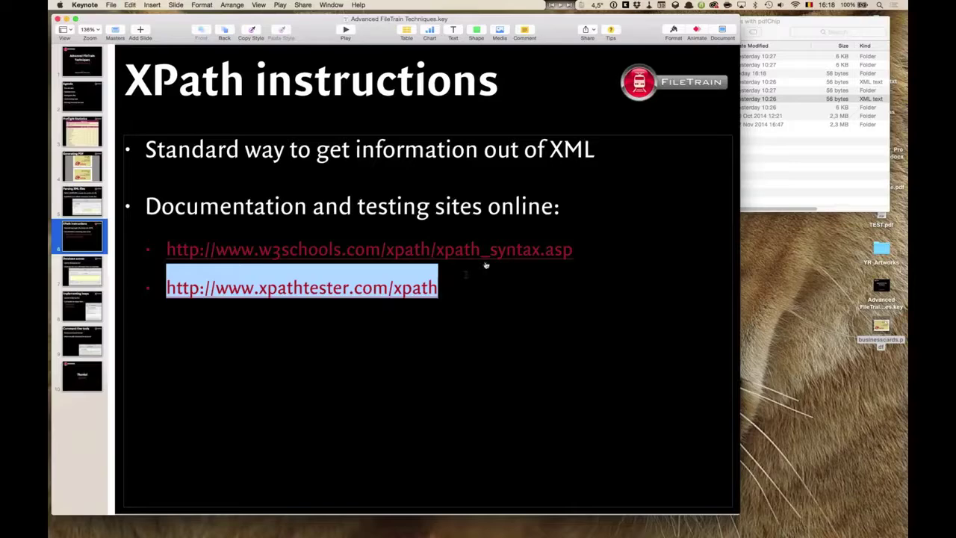
pyautogui.click(464, 274)
pyautogui.press('super+Tab')
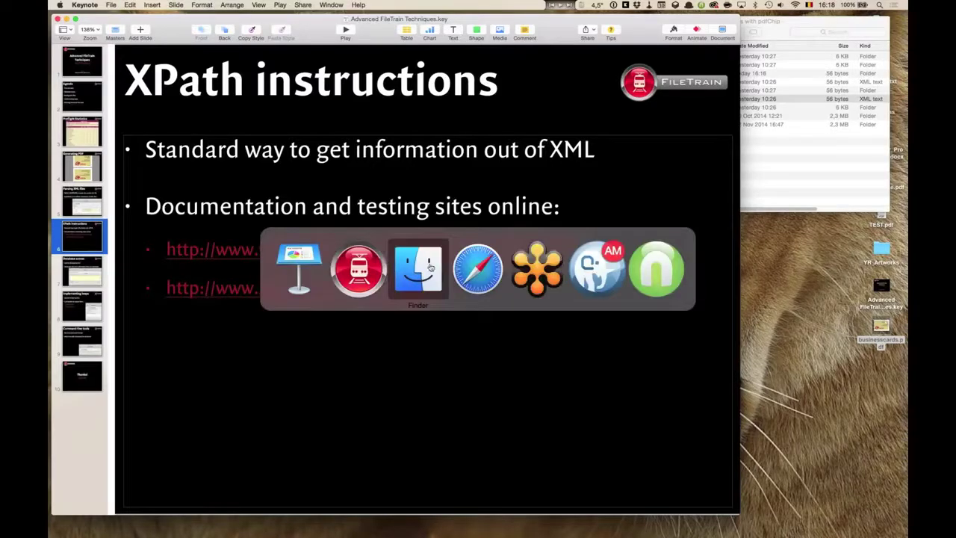
pyautogui.click(473, 272)
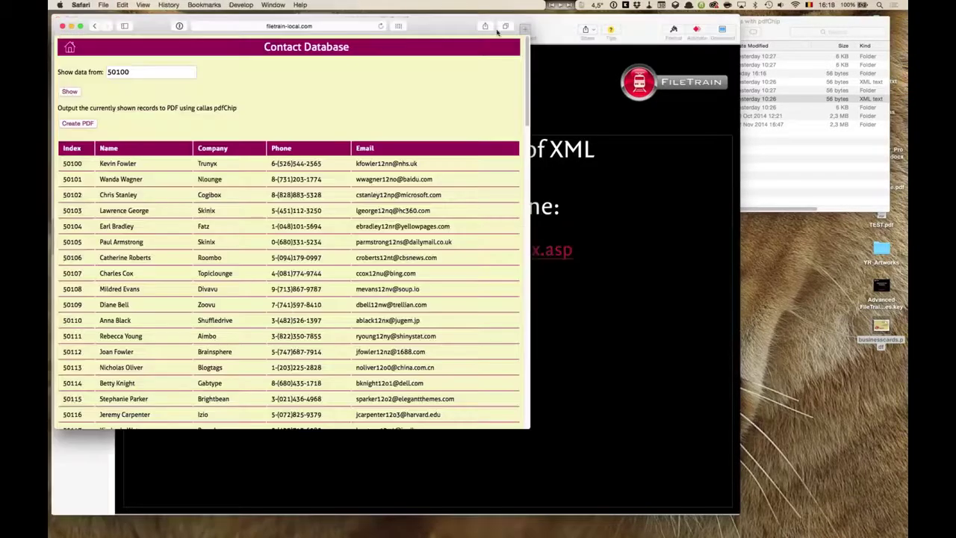
pyautogui.press('super+t')
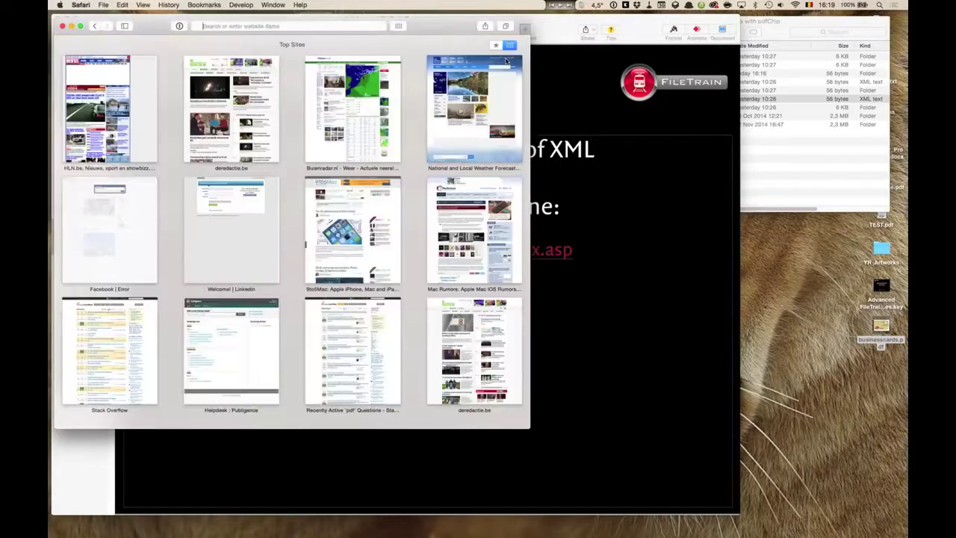
pyautogui.press('super+v')
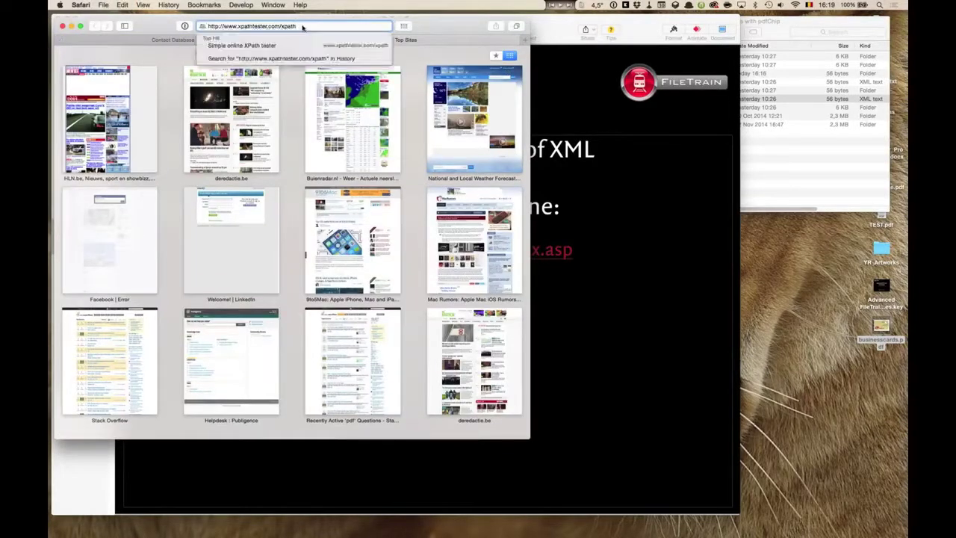
pyautogui.press('Return')
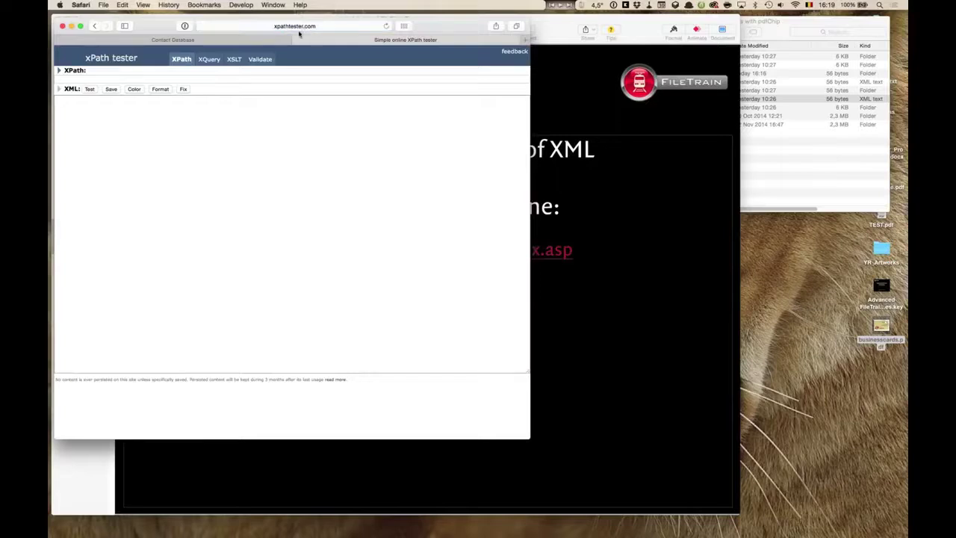
pyautogui.moveTo(452, 26); pyautogui.dragTo(706, 136)
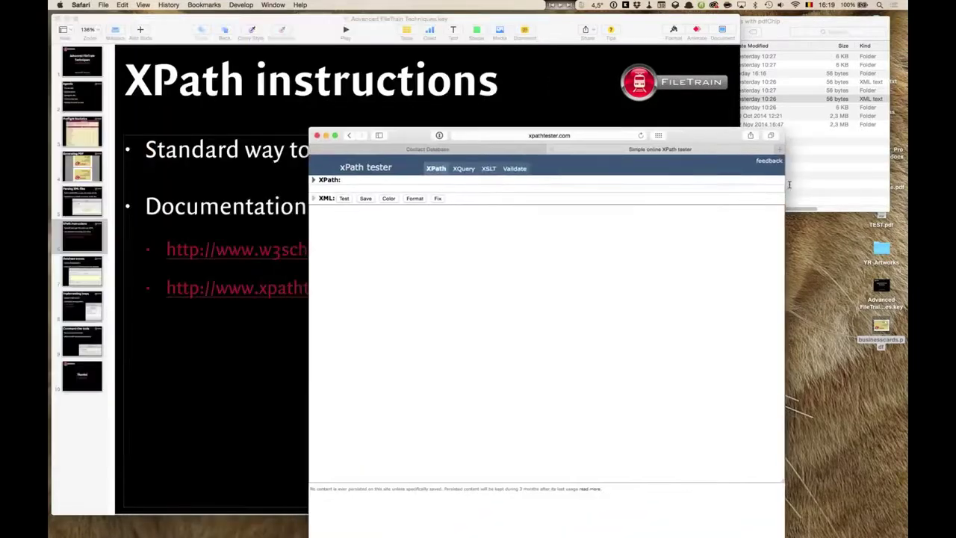
# Step: Copy the full content of order_10000_10100.xml from the Input folder into the XPath tester's XML area and close the file's editor window
pyautogui.click(801, 142)
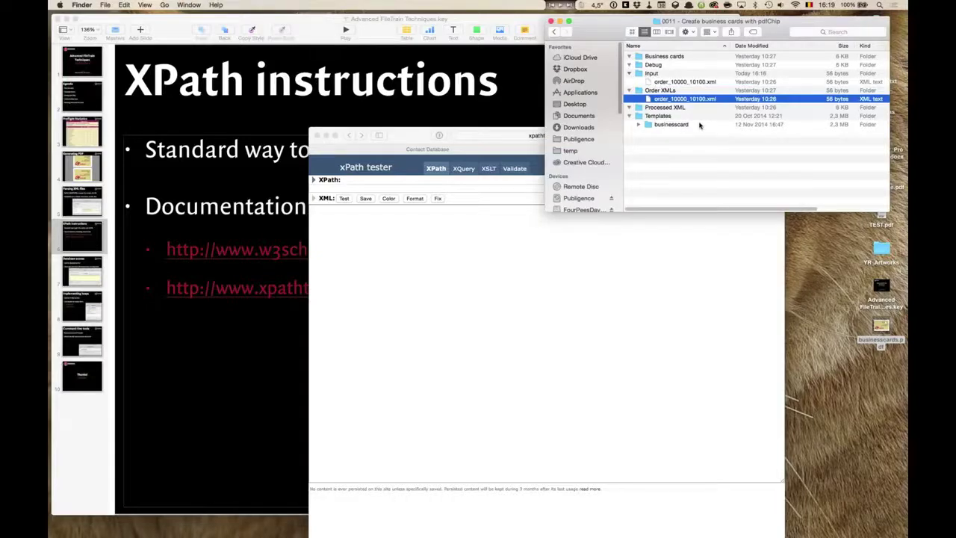
pyautogui.click(649, 82)
pyautogui.doubleClick(649, 82)
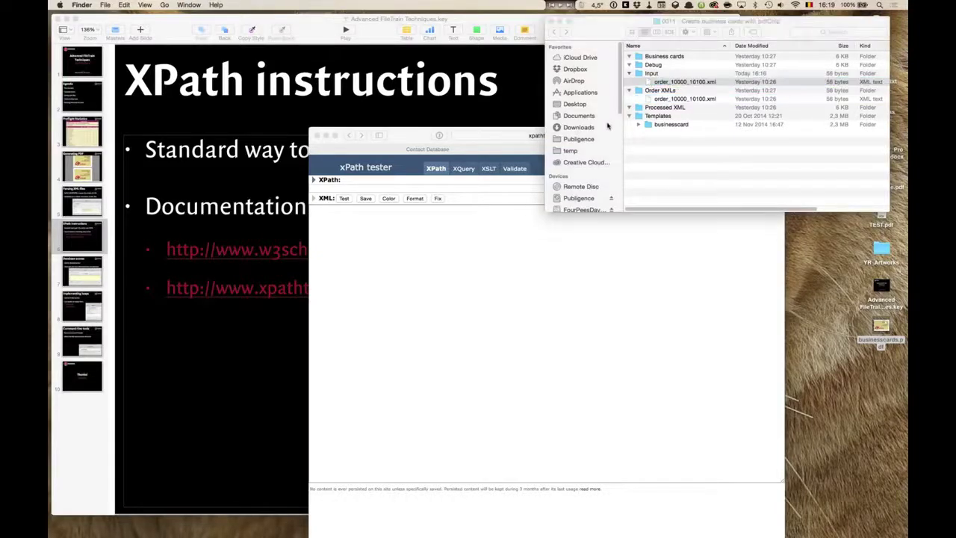
pyautogui.press('super+a')
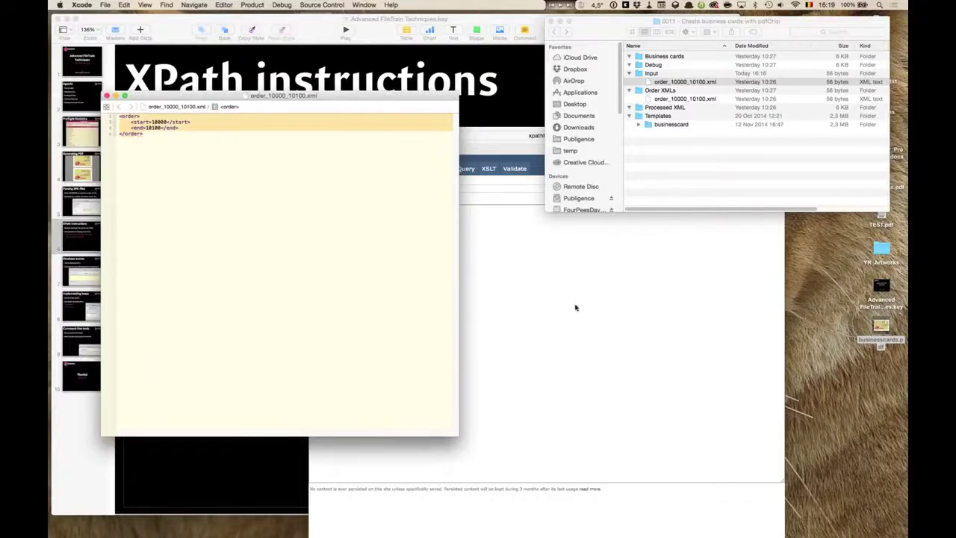
pyautogui.press('super+Tab')
pyautogui.click(478, 265)
pyautogui.press('super+v')
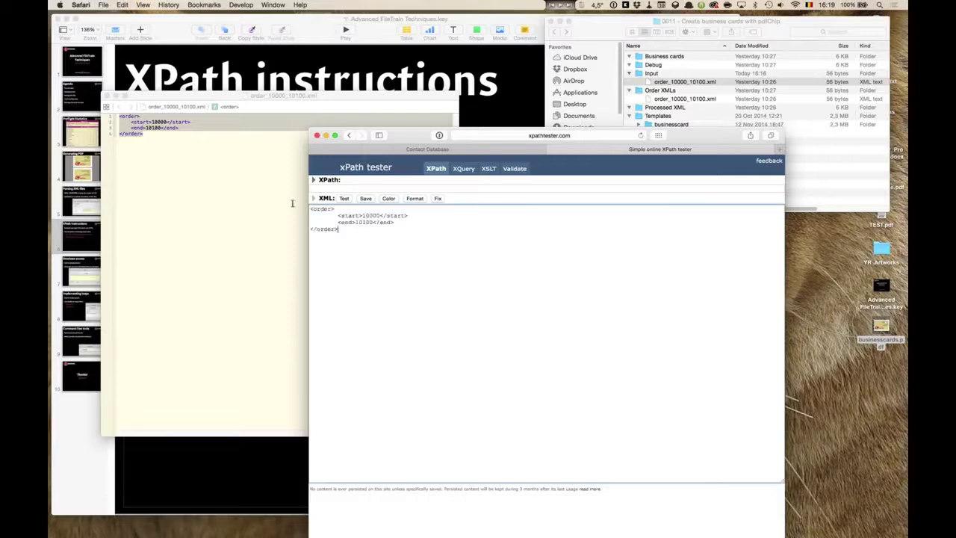
pyautogui.click(114, 105)
pyautogui.click(106, 97)
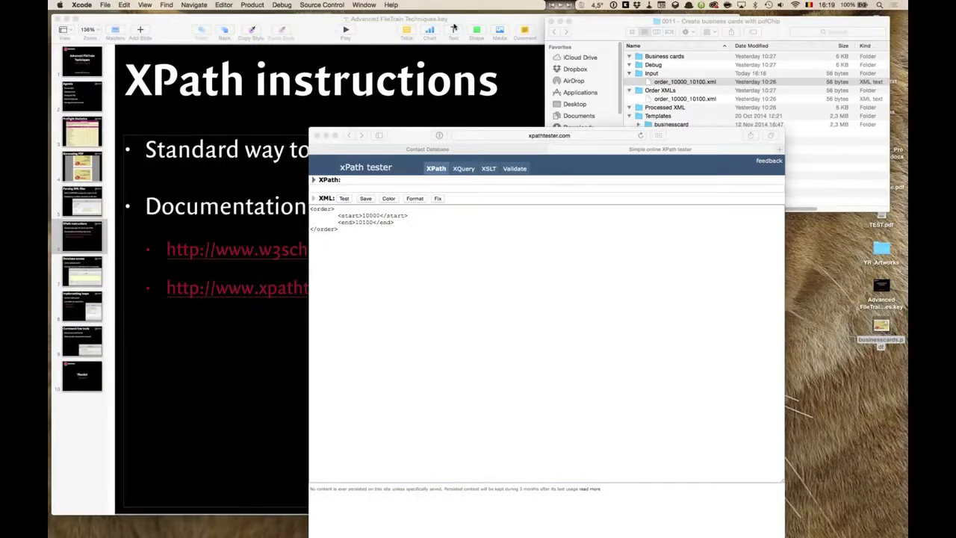
# Step: Test the XPath expression /order/start against the pasted XML and highlight the returned element
pyautogui.click(452, 188)
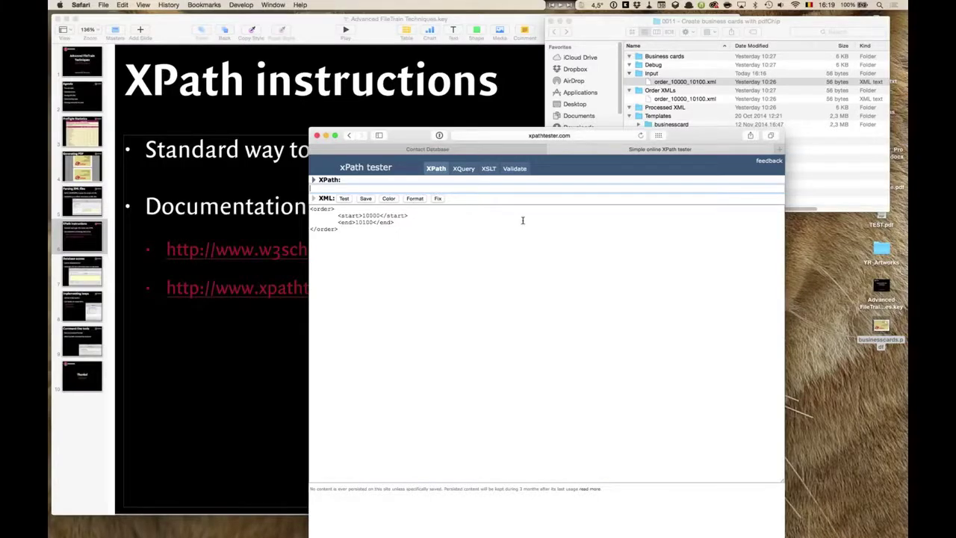
pyautogui.write('/')
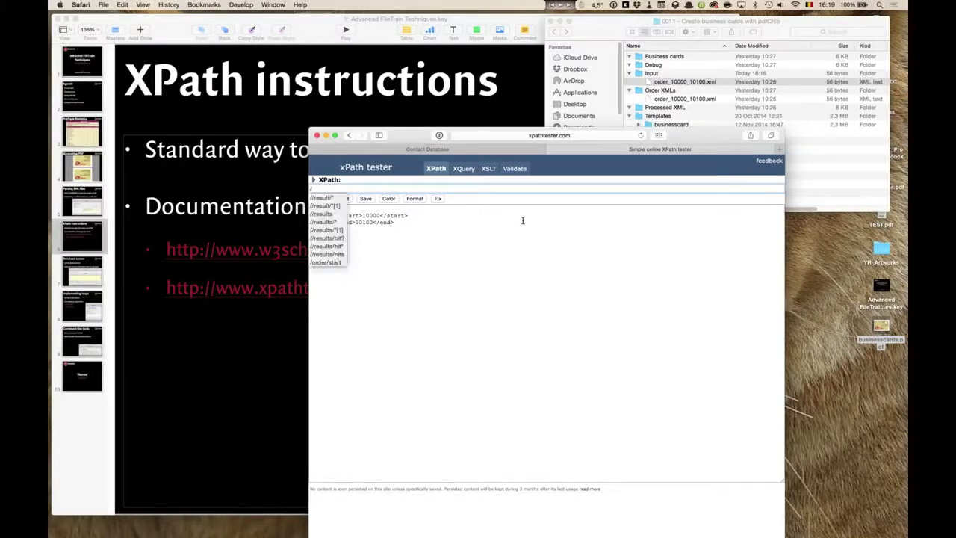
pyautogui.write('order/start')
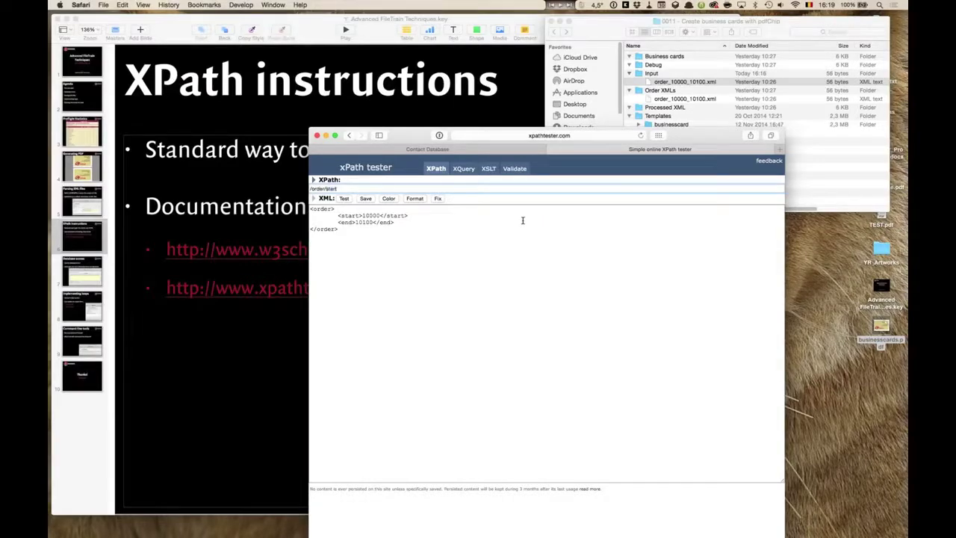
pyautogui.press('Return')
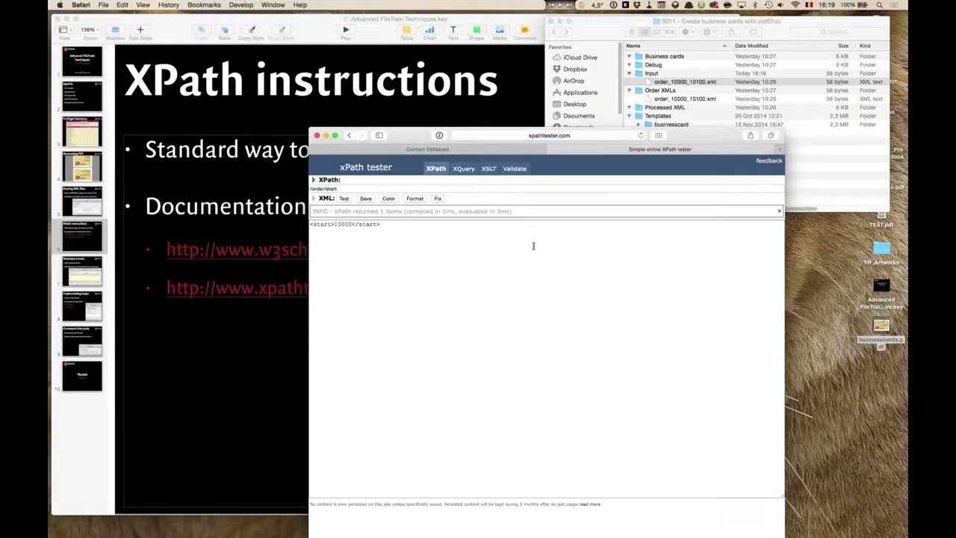
pyautogui.tripleClick(362, 223)
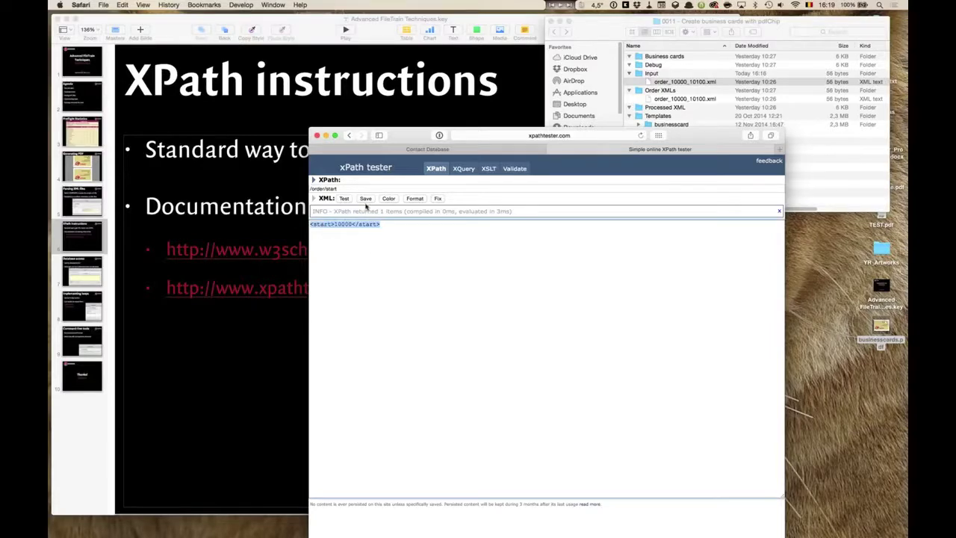
# Step: Hide Safari, return to FileTrain's bucket action and highlight the start part of the order_start value's XPath
pyautogui.press('super+h')
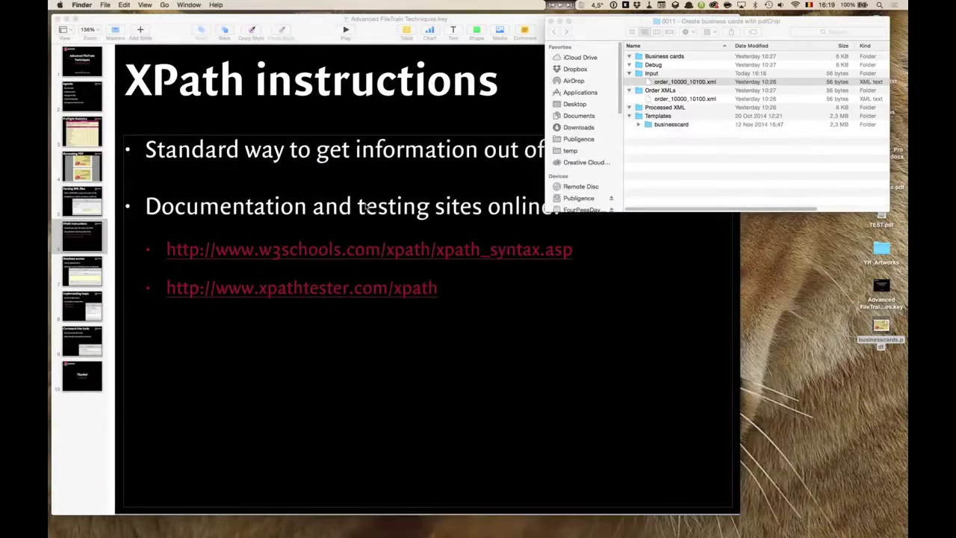
pyautogui.press('super+Tab')
pyautogui.press('super+Tab')
pyautogui.press('super+Tab')
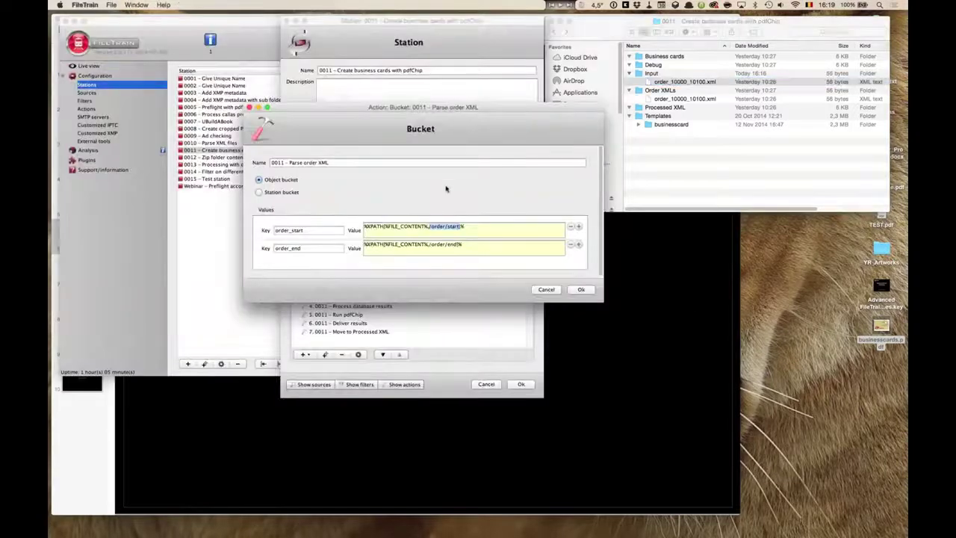
pyautogui.click(459, 227)
pyautogui.moveTo(460, 226)
pyautogui.mouseDown()
pyautogui.moveTo(436, 227)
pyautogui.moveTo(447, 226)
pyautogui.mouseUp()
# Step: Preview order_10000_10100.xml from the Input folder to examine its start and end elements, and close the preview
pyautogui.click(695, 100)
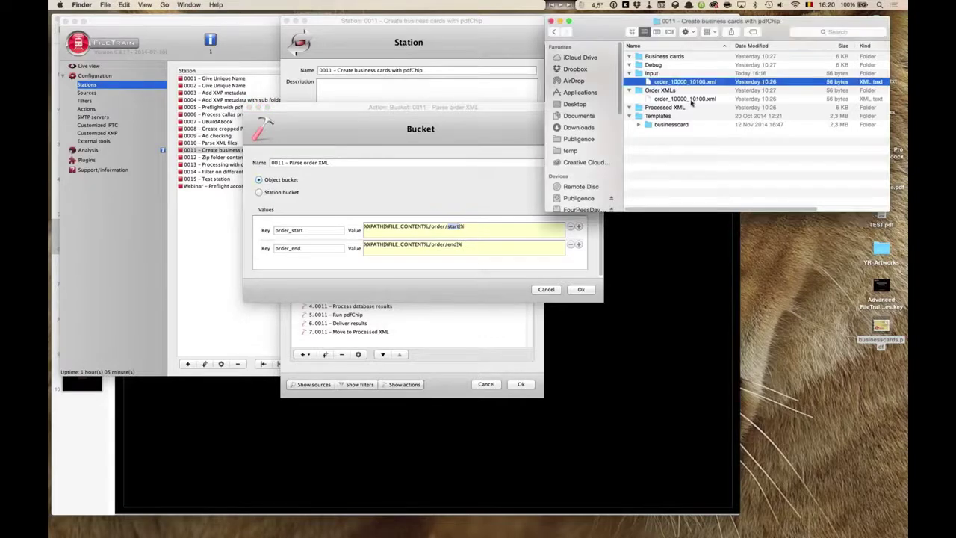
pyautogui.press('space')
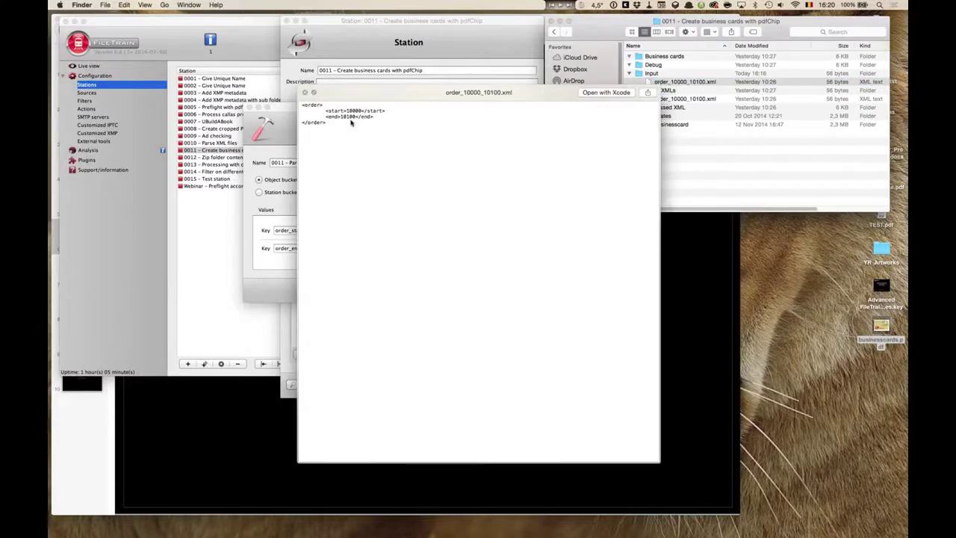
pyautogui.press('space')
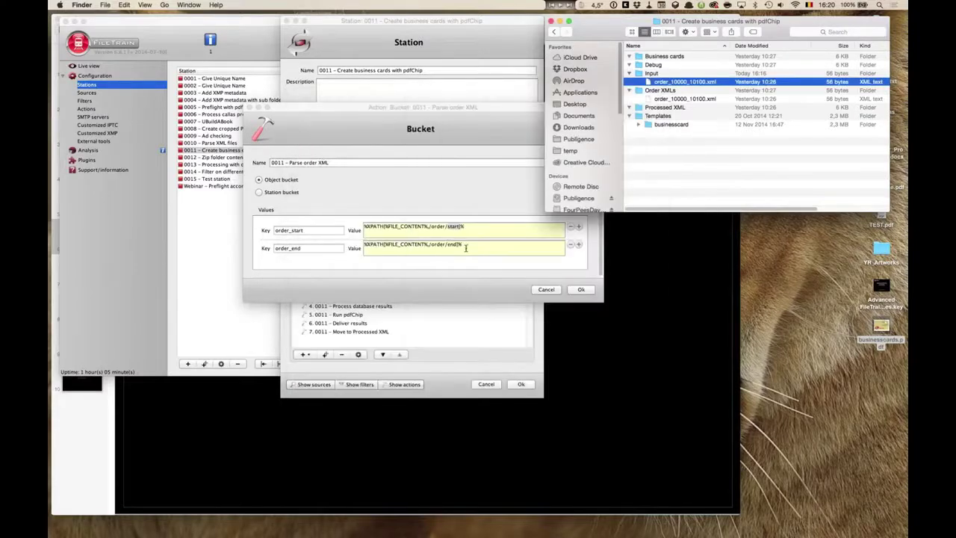
# Step: Highlight the full XPath values of order_start and order_end in the Parse order XML bucket, and close the action without changes
pyautogui.click(461, 244)
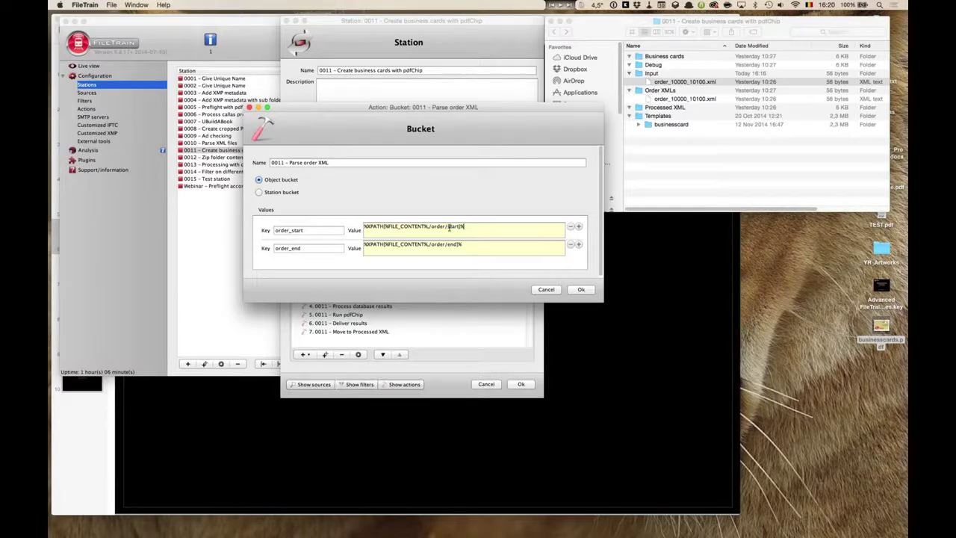
pyautogui.press('super+a')
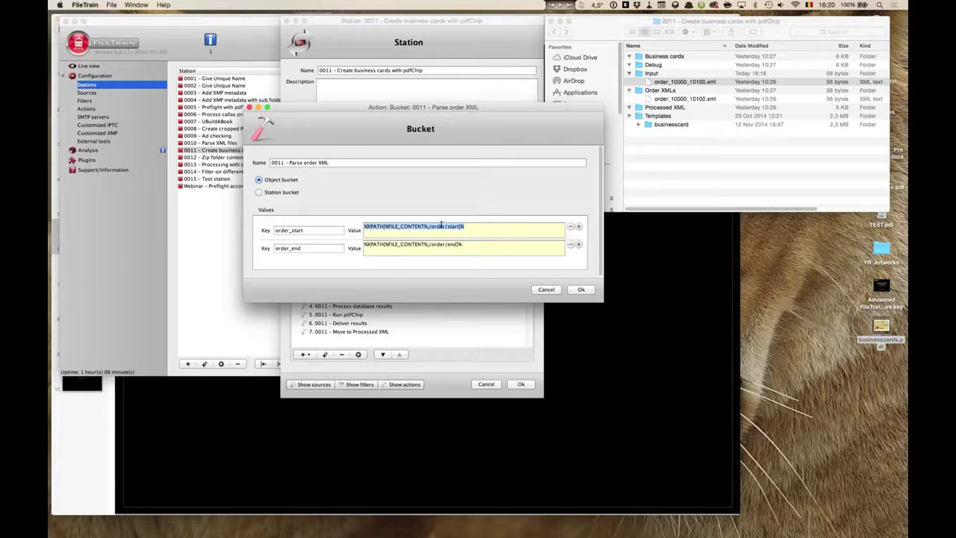
pyautogui.moveTo(463, 244); pyautogui.dragTo(365, 245)
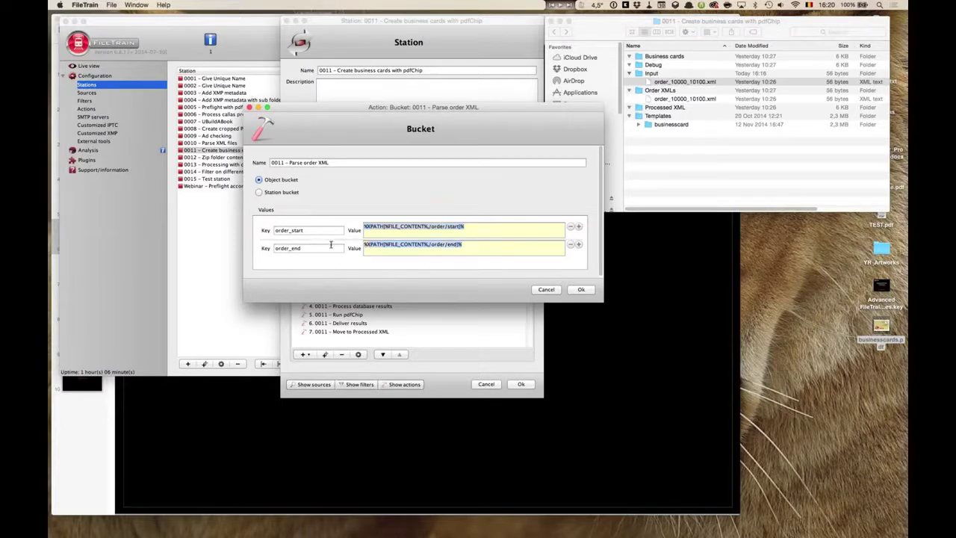
pyautogui.click(548, 290)
# Step: Open the Write order information to debug file action, highlight its order_start and order_end bucket placeholders, and close the action
pyautogui.doubleClick(355, 295)
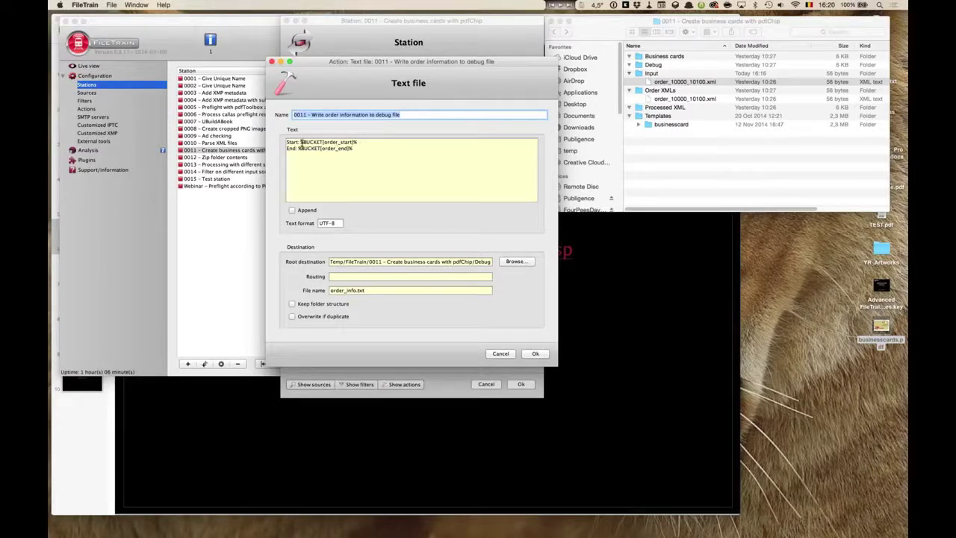
pyautogui.moveTo(300, 143); pyautogui.dragTo(359, 142)
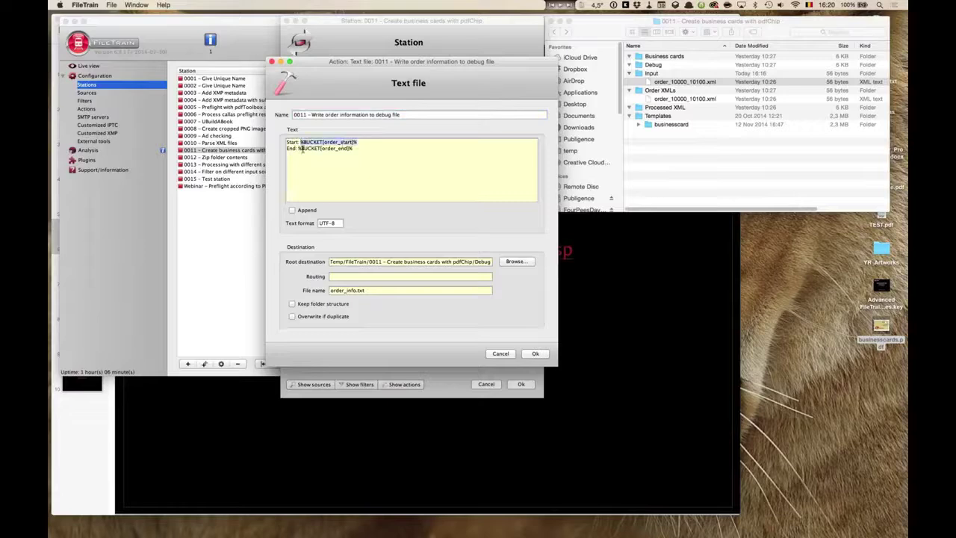
pyautogui.moveTo(298, 148); pyautogui.dragTo(367, 149)
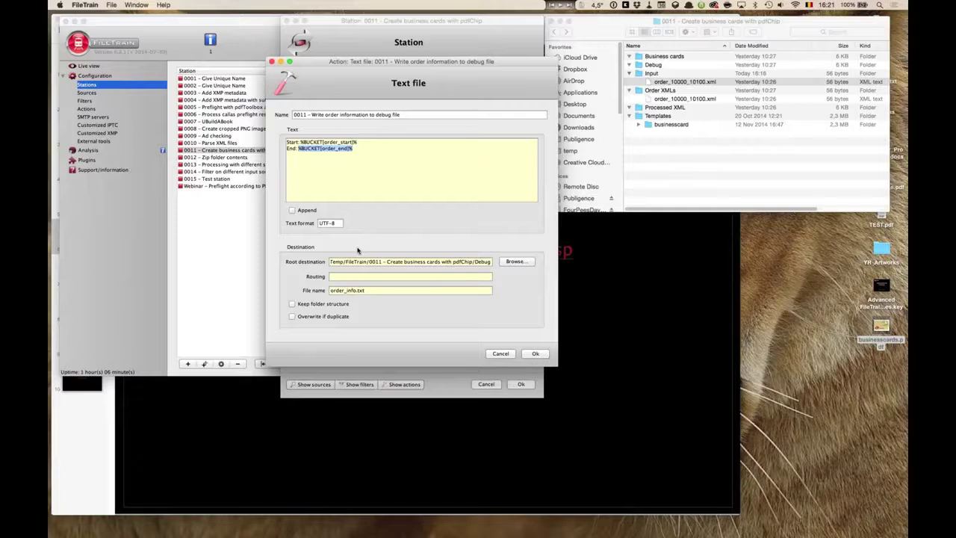
pyautogui.press('Return')
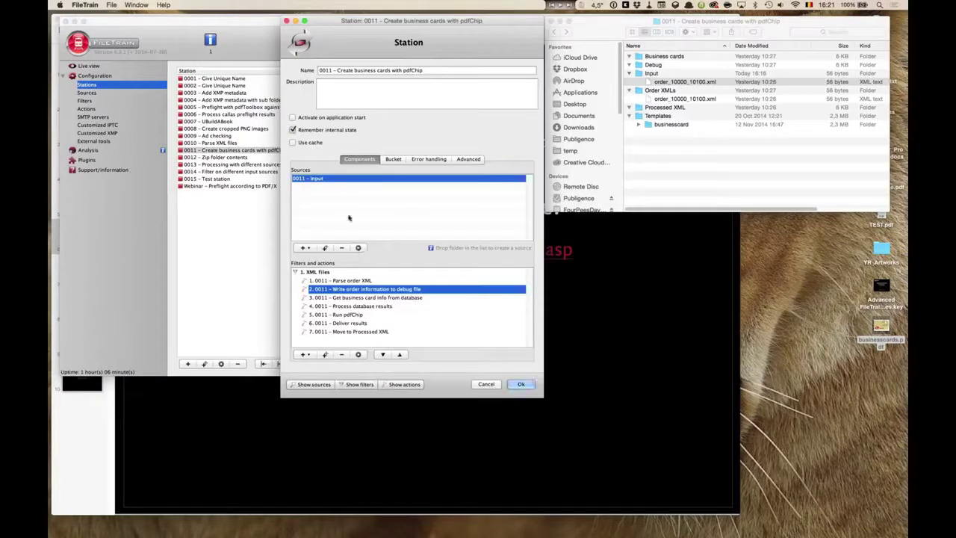
# Step: Close station 0011 and open station 0006 - Process callas preflight results, enlarging its window to show all filters and actions
pyautogui.click(415, 298)
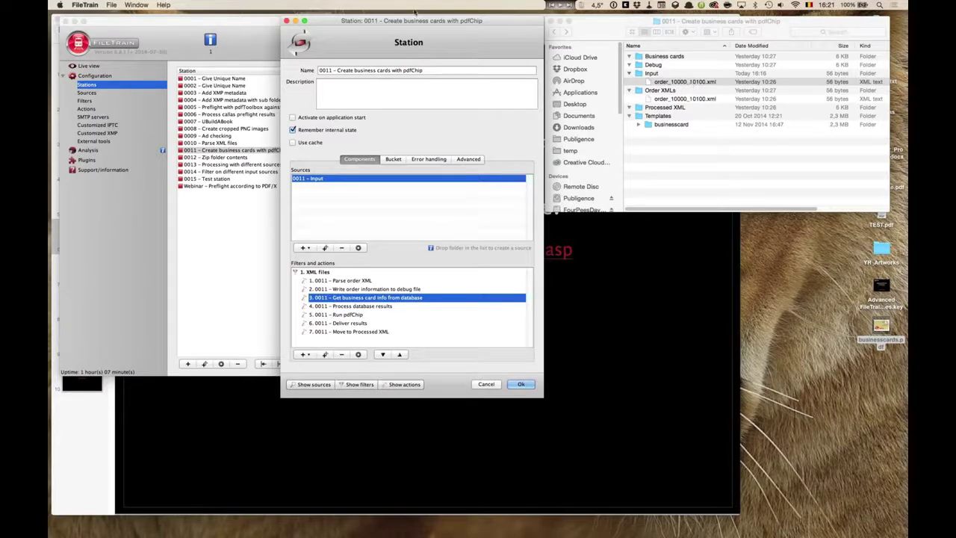
pyautogui.click(286, 20)
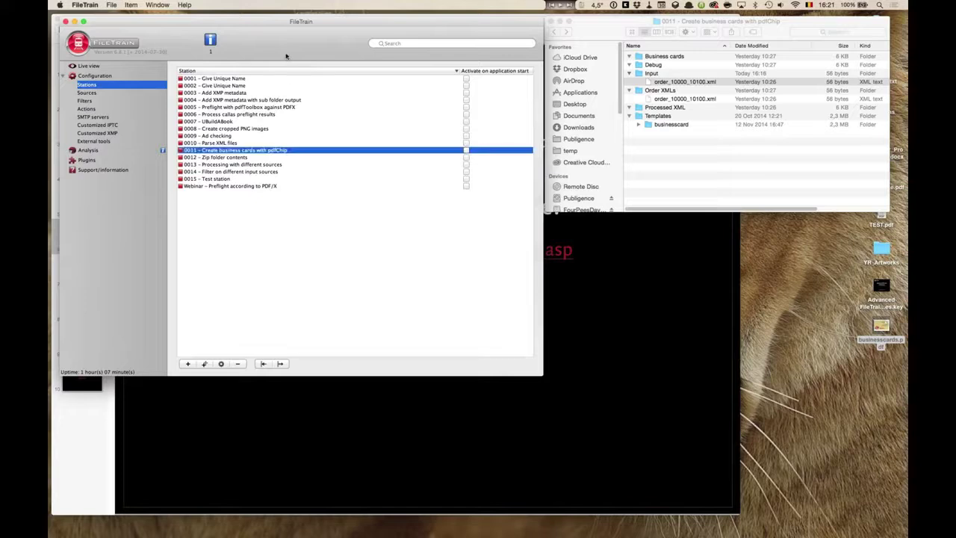
pyautogui.click(314, 139)
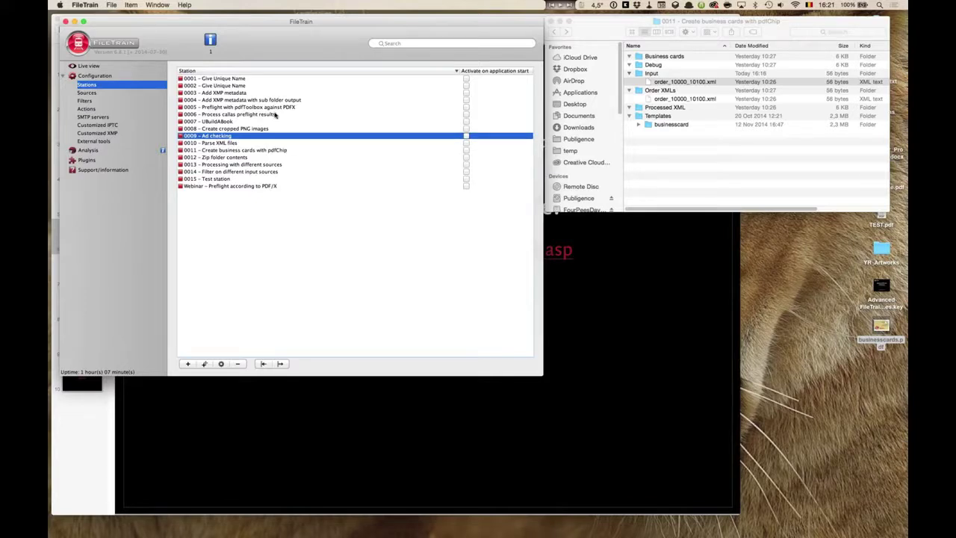
pyautogui.moveTo(256, 114)
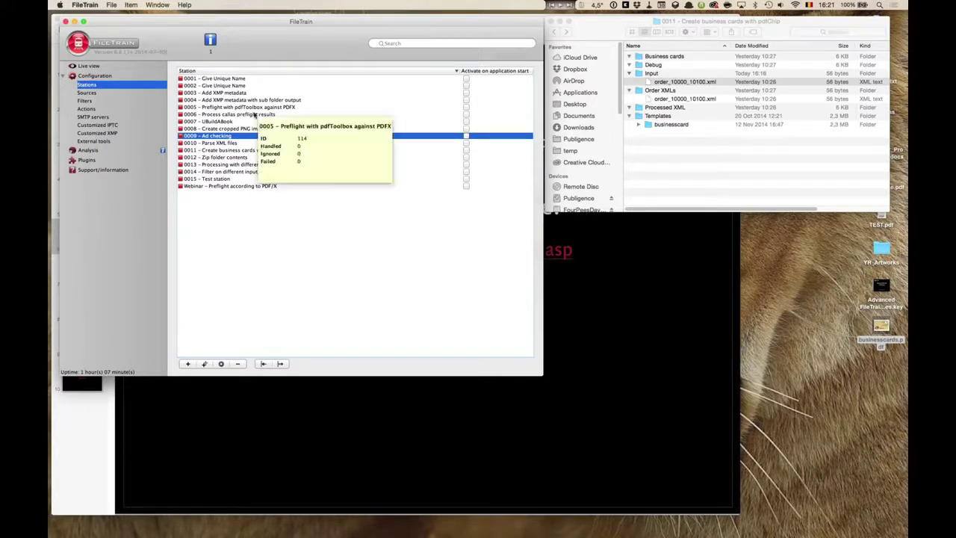
pyautogui.doubleClick(255, 114)
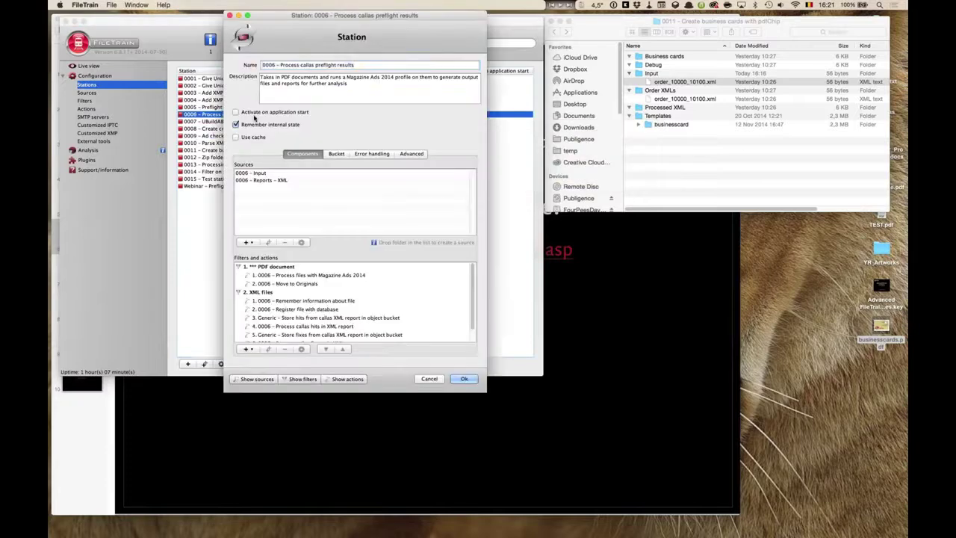
pyautogui.moveTo(485, 391); pyautogui.dragTo(514, 517)
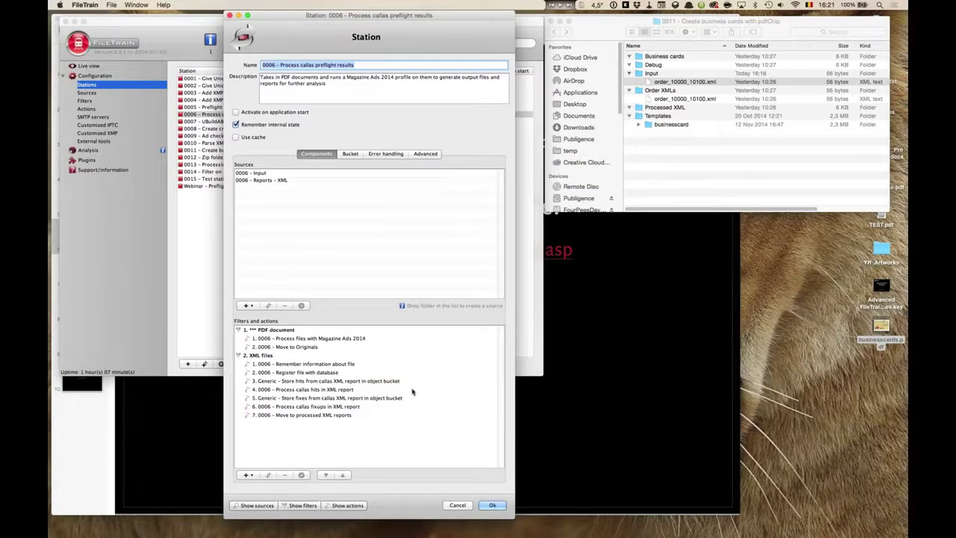
# Step: Select the station's 0006 - Reports - XML and 0006 - Input sources in turn to point out both inputs
pyautogui.click(265, 178)
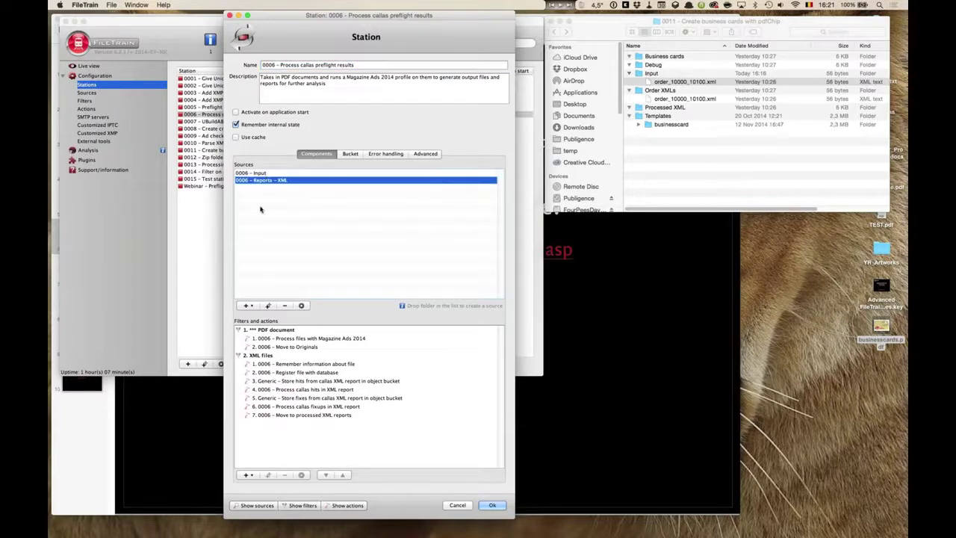
pyautogui.click(263, 173)
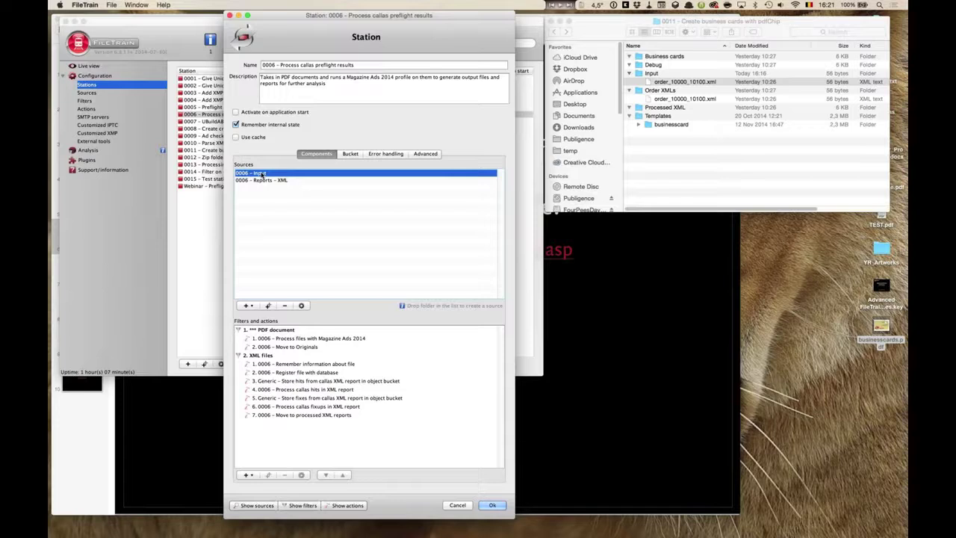
pyautogui.click(263, 181)
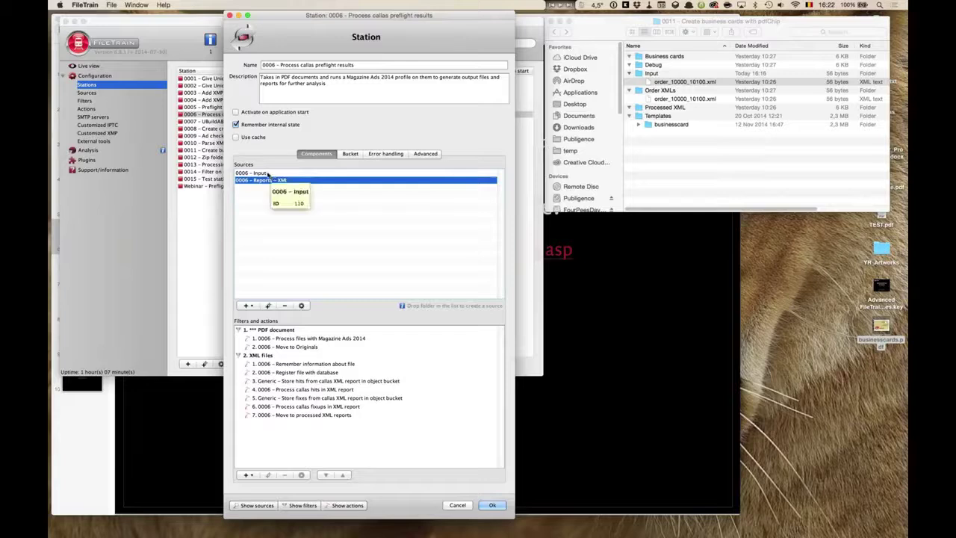
pyautogui.click(267, 175)
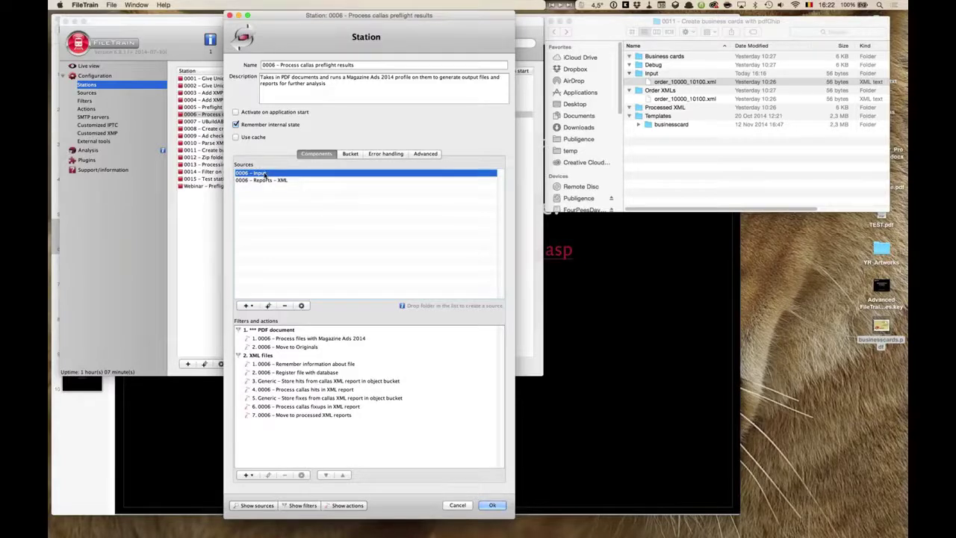
# Step: Examine the PDF document filter and the settings of its Process files with Magazine Ads 2014 action, and close the action without changes
pyautogui.click(284, 332)
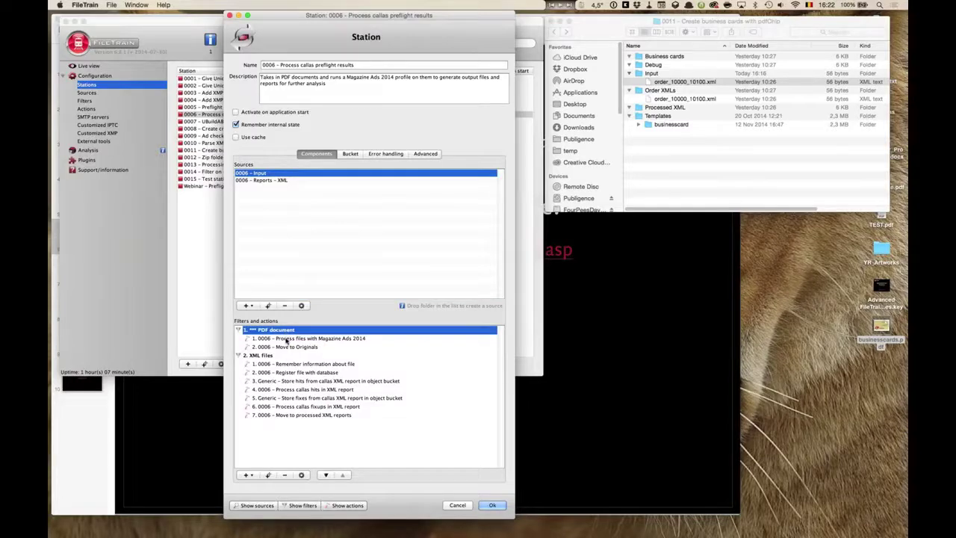
pyautogui.click(286, 340)
pyautogui.click(264, 331)
pyautogui.click(283, 341)
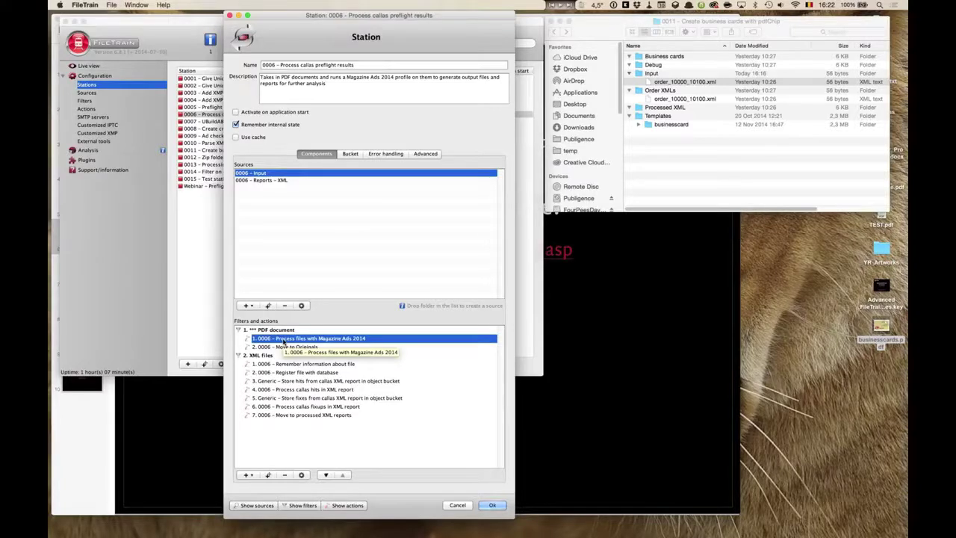
pyautogui.doubleClick(366, 339)
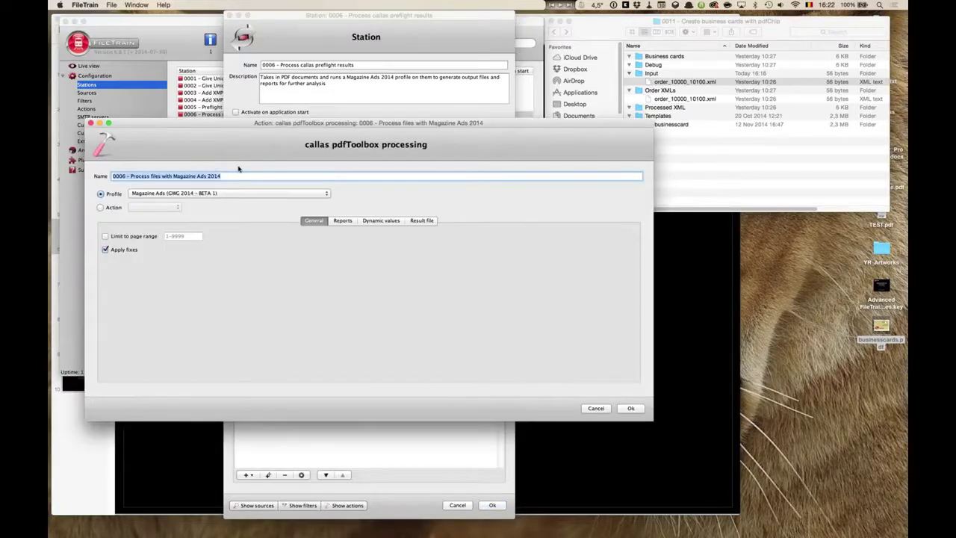
pyautogui.click(606, 409)
pyautogui.click(606, 410)
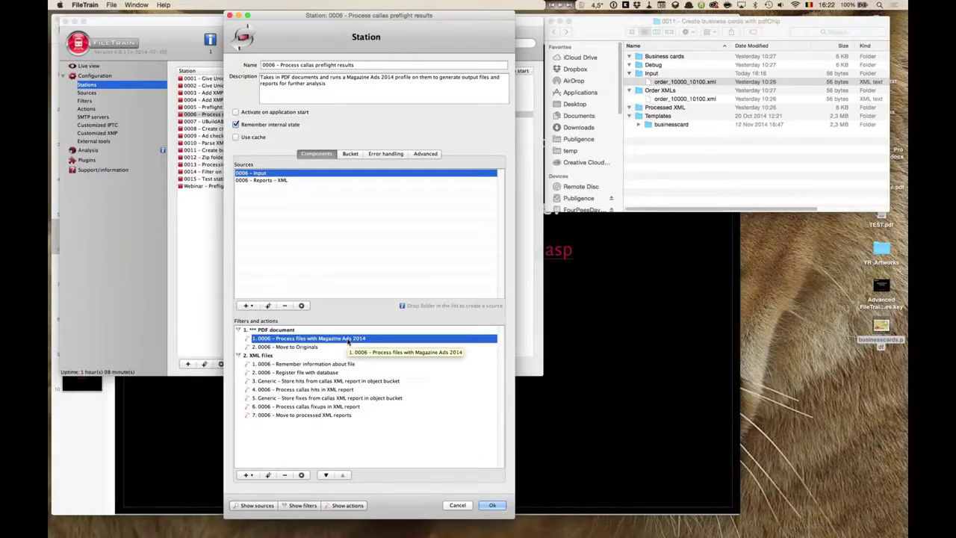
# Step: Point out the Reports - XML source and XML files filter, and open the Remember information about file action in a widened window
pyautogui.click(271, 183)
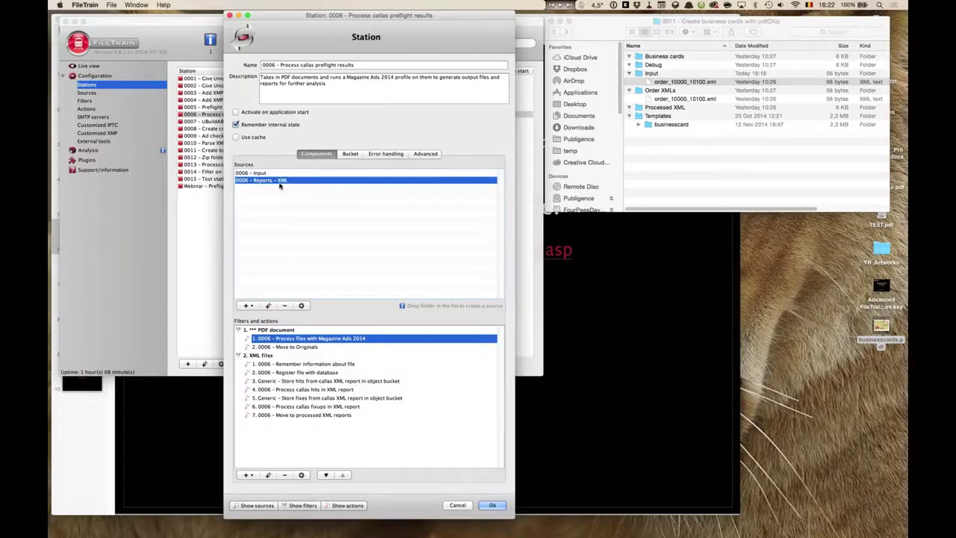
pyautogui.click(256, 356)
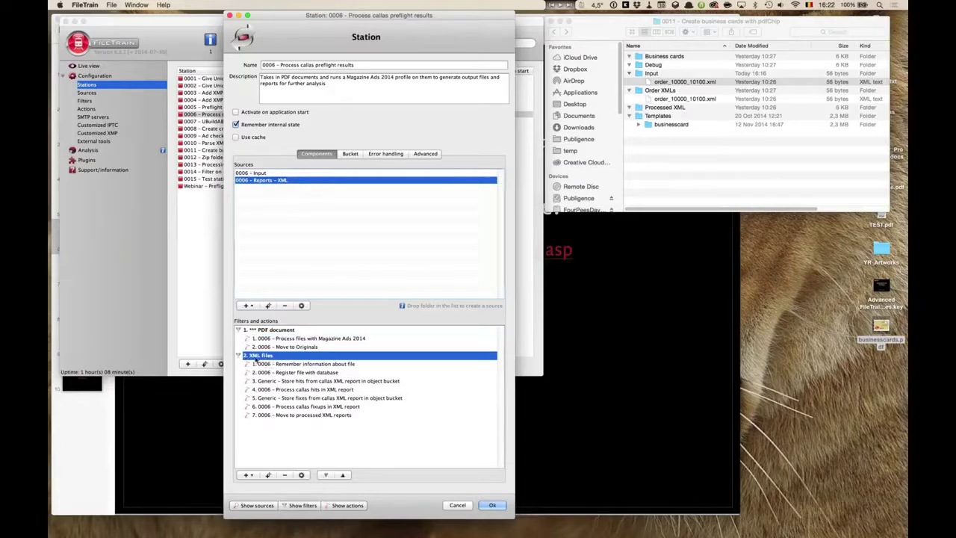
pyautogui.click(321, 365)
pyautogui.doubleClick(322, 365)
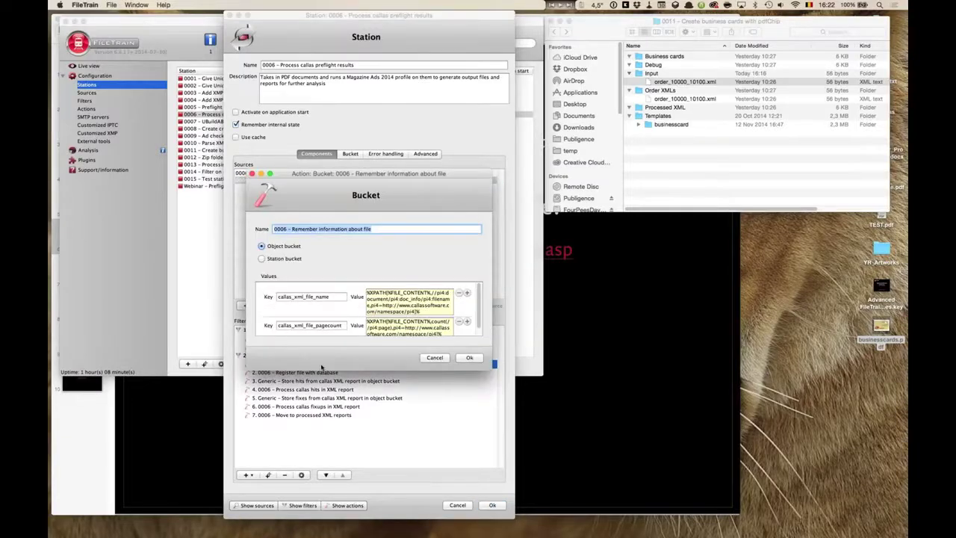
pyautogui.moveTo(401, 174); pyautogui.dragTo(405, 65)
pyautogui.moveTo(496, 263); pyautogui.dragTo(763, 333)
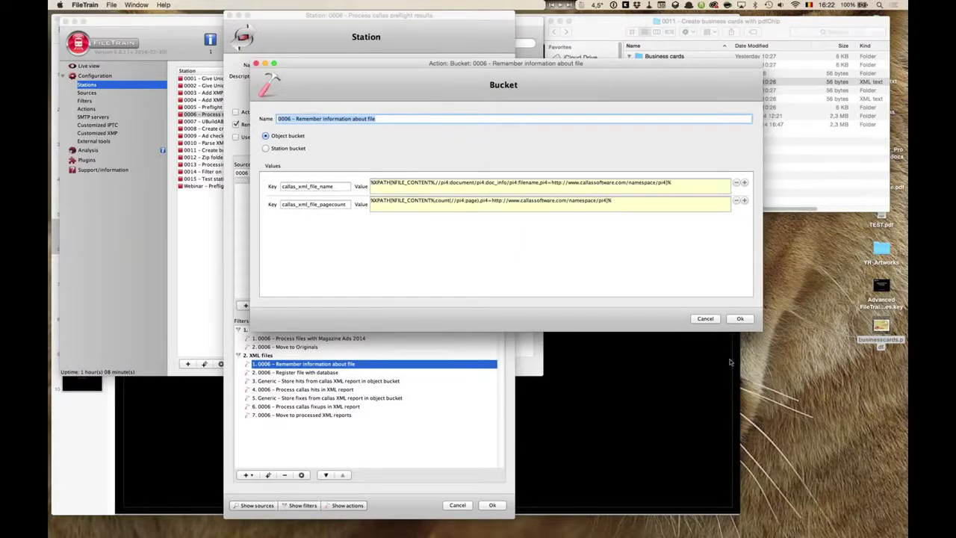
# Step: Point out the callas_xml_file_name and callas_xml_file_pagecount keys and highlight %FILE_CONTENT% in the file name's XPath value
pyautogui.click(399, 188)
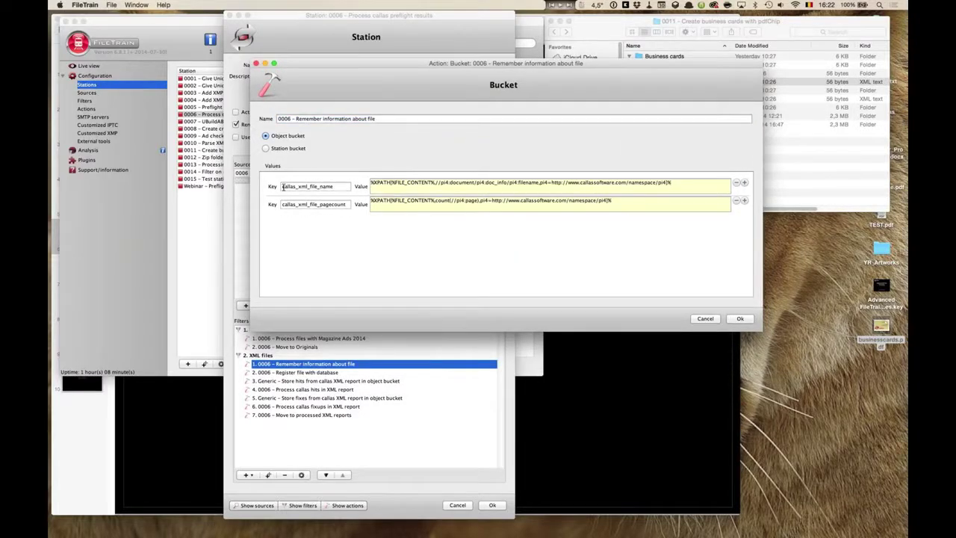
pyautogui.click(304, 189)
pyautogui.click(295, 203)
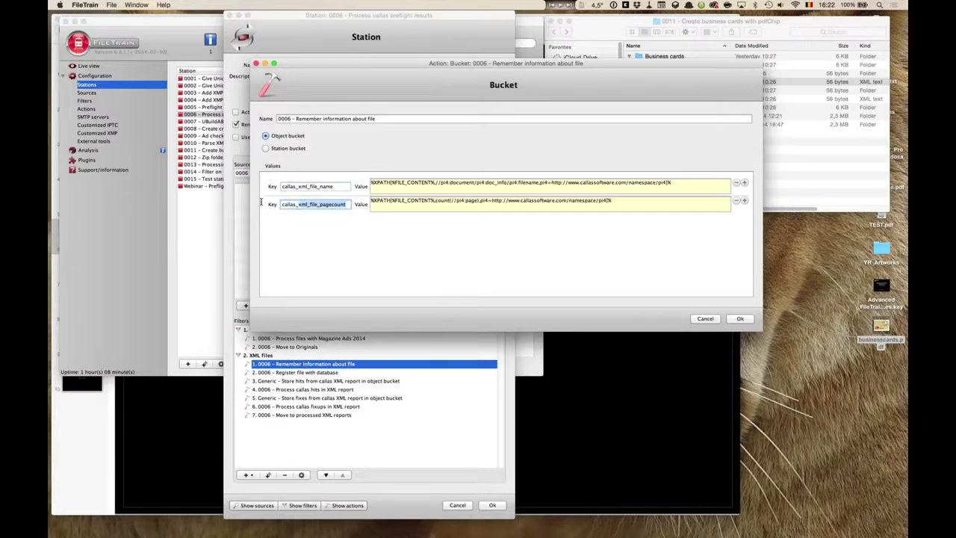
pyautogui.click(371, 185)
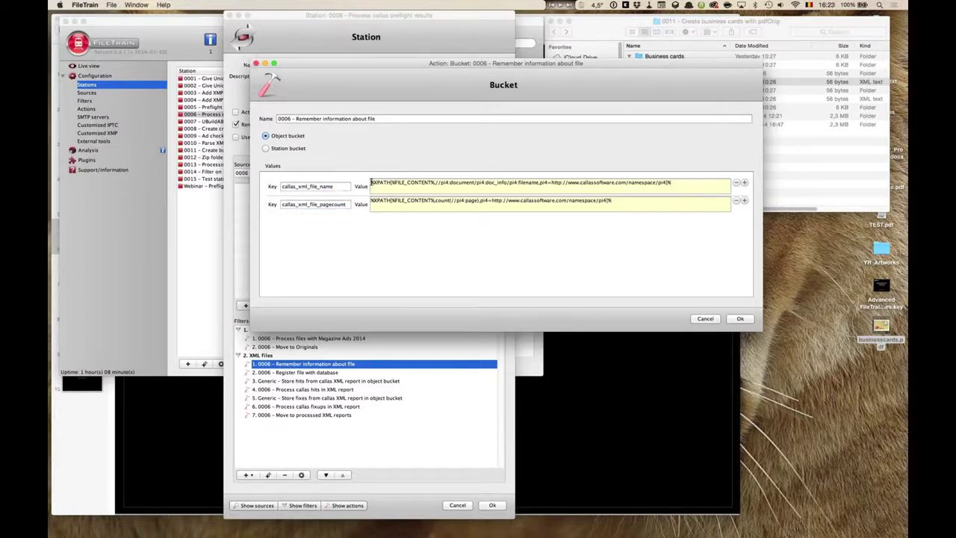
pyautogui.moveTo(371, 183); pyautogui.dragTo(435, 184)
# Step: Switch to Finder to point out order_10000_10100.xml in the Input folder, and return to FileTrain's bucket action
pyautogui.click(788, 23)
pyautogui.click(709, 82)
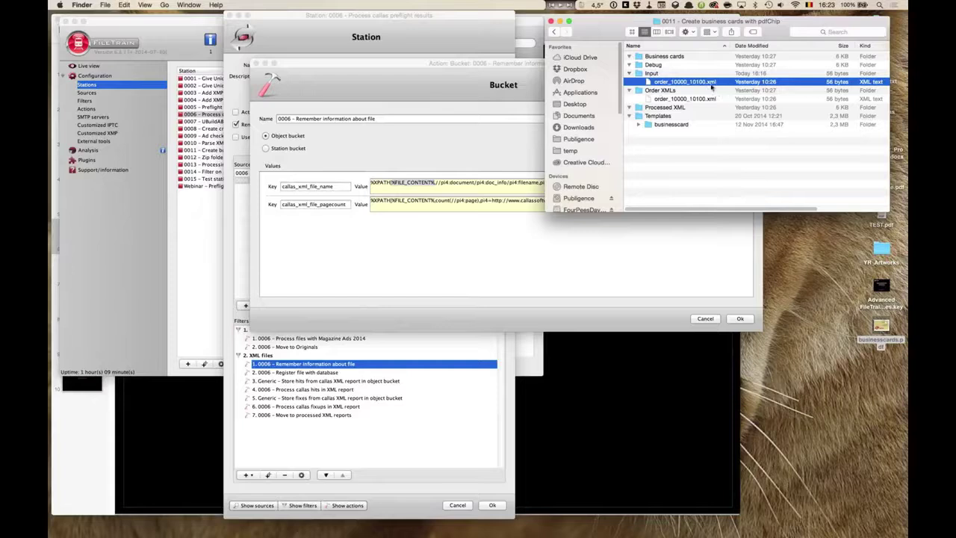
pyautogui.click(553, 232)
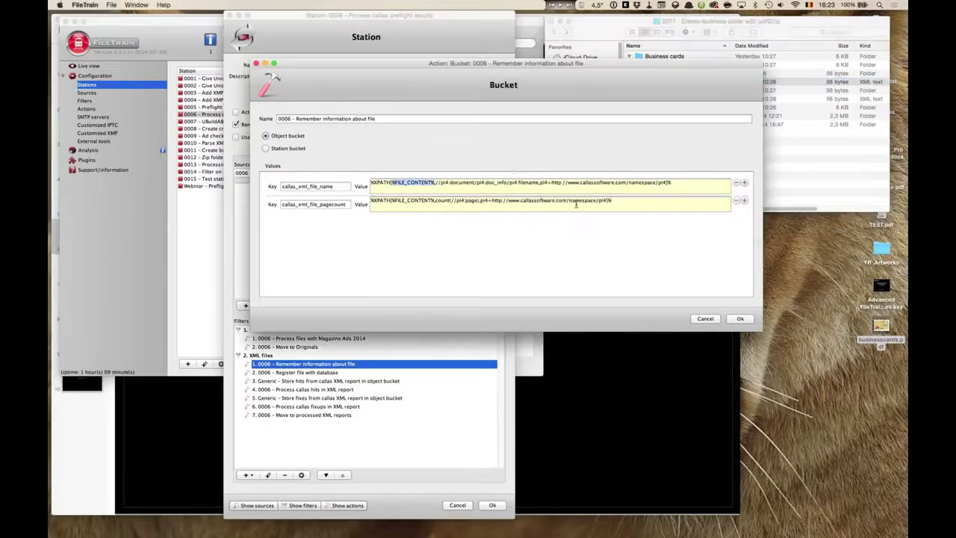
pyautogui.click(559, 182)
pyautogui.click(554, 182)
pyautogui.moveTo(552, 182); pyautogui.dragTo(667, 183)
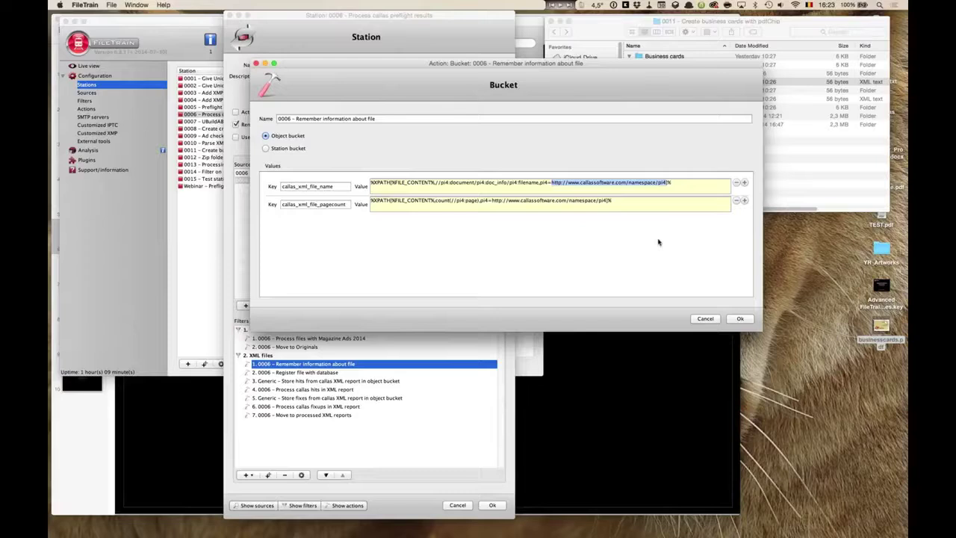
pyautogui.click(565, 182)
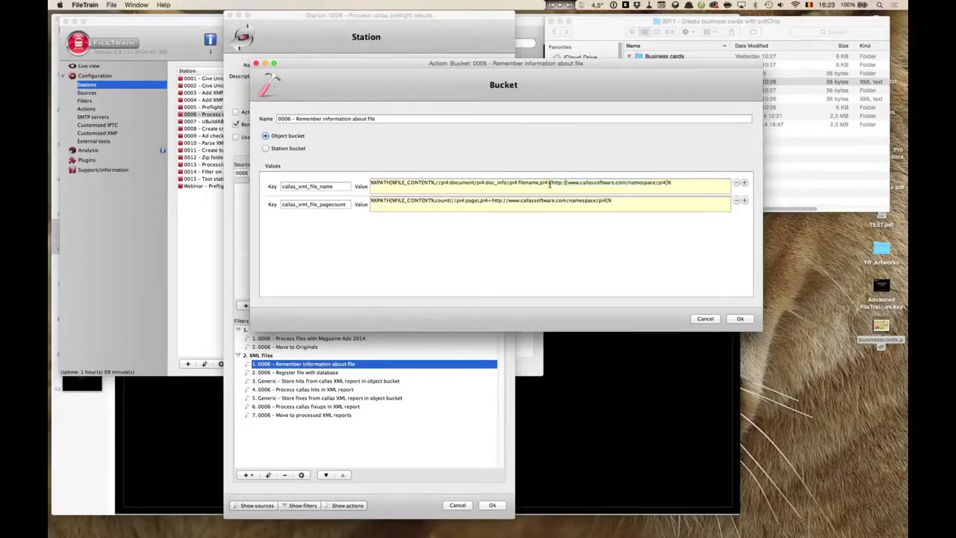
pyautogui.moveTo(539, 183); pyautogui.dragTo(667, 182)
# Step: Highlight the //pi4:document/pi4:doc_info/pi4:filename path, its document, doc_info and filename parts, and the callas_xml_file_name key
pyautogui.click(464, 183)
pyautogui.moveTo(435, 183); pyautogui.dragTo(538, 183)
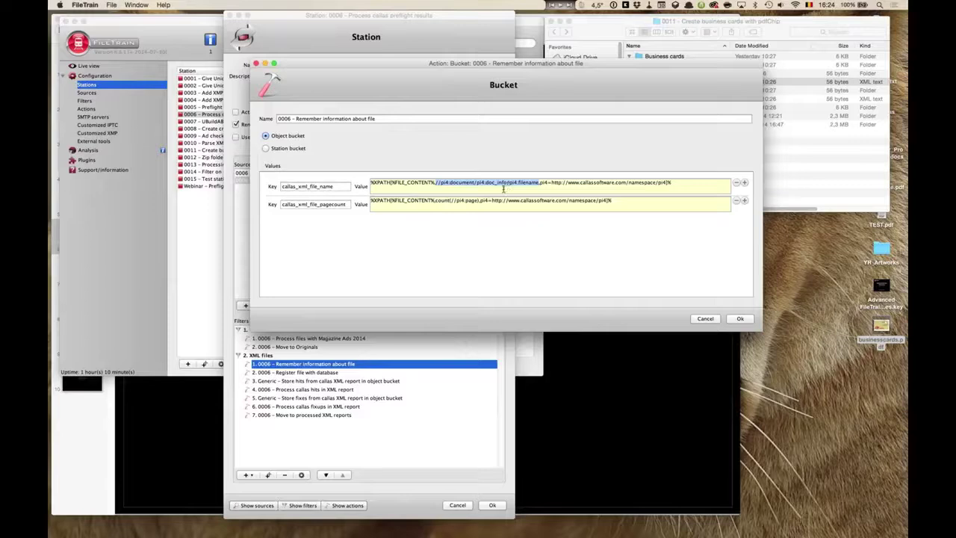
pyautogui.click(453, 185)
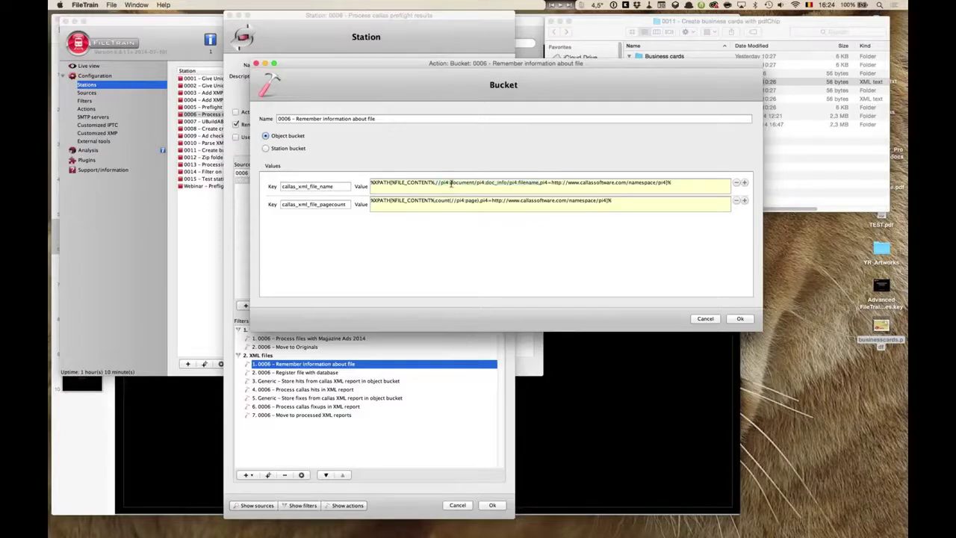
pyautogui.moveTo(450, 184); pyautogui.dragTo(475, 185)
pyautogui.click(486, 185)
pyautogui.moveTo(486, 183); pyautogui.dragTo(508, 184)
pyautogui.moveTo(519, 183); pyautogui.dragTo(538, 184)
pyautogui.click(528, 183)
pyautogui.moveTo(346, 187); pyautogui.dragTo(251, 185)
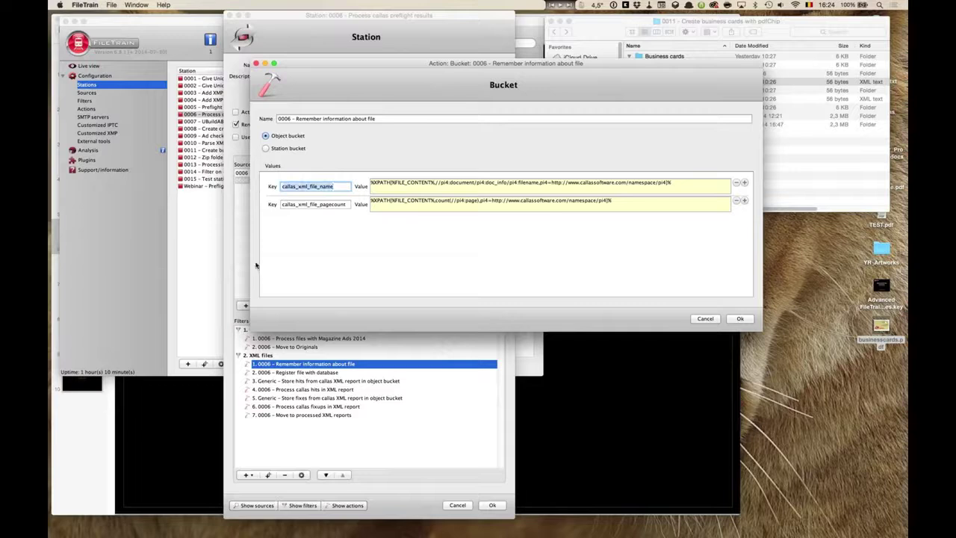
# Step: Highlight the count(//pi4:page) expression in the page count value and its callas_xml_file_pagecount key
pyautogui.click(487, 201)
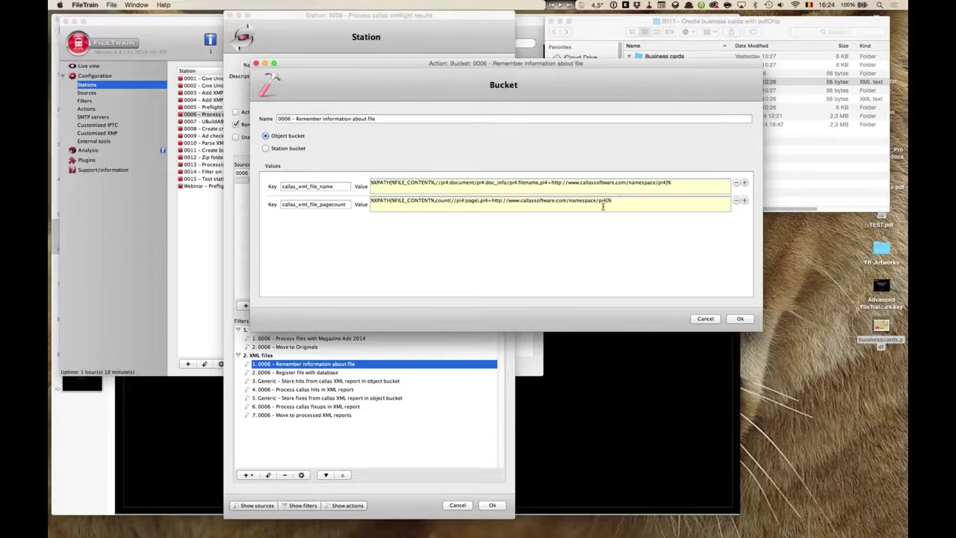
pyautogui.moveTo(435, 200); pyautogui.dragTo(479, 200)
pyautogui.click(341, 204)
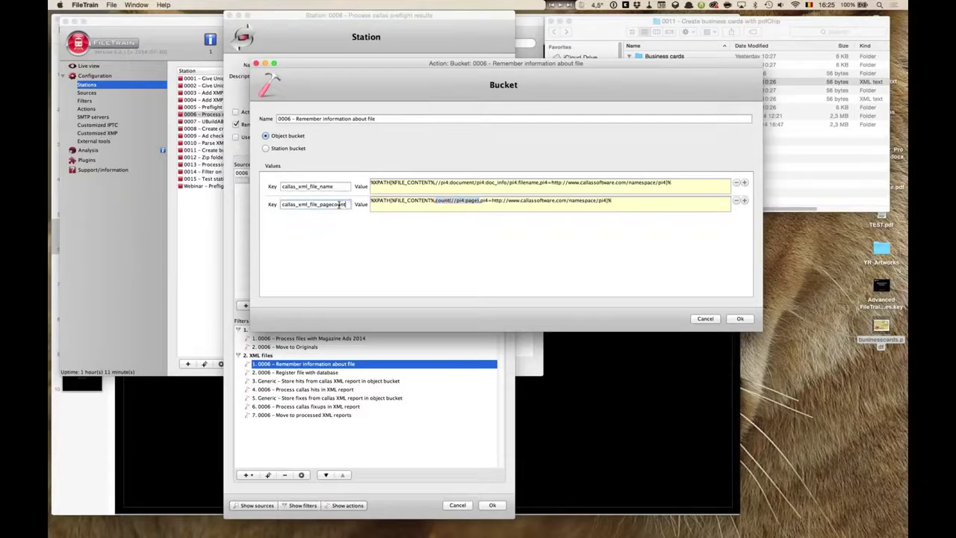
pyautogui.moveTo(344, 205); pyautogui.dragTo(270, 205)
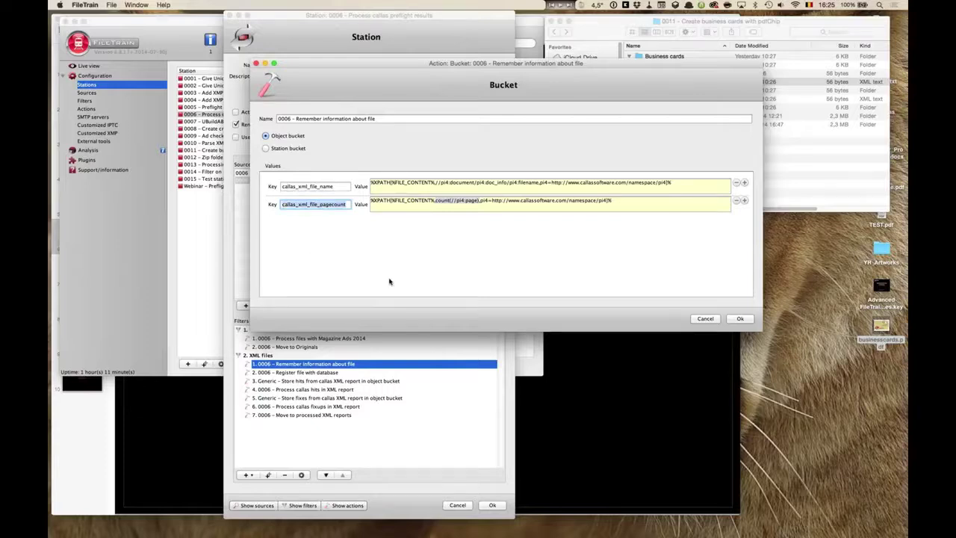
# Step: Highlight the %FILE_CONTENT% and %XPATH parts of the callas_xml_file_name value
pyautogui.click(531, 201)
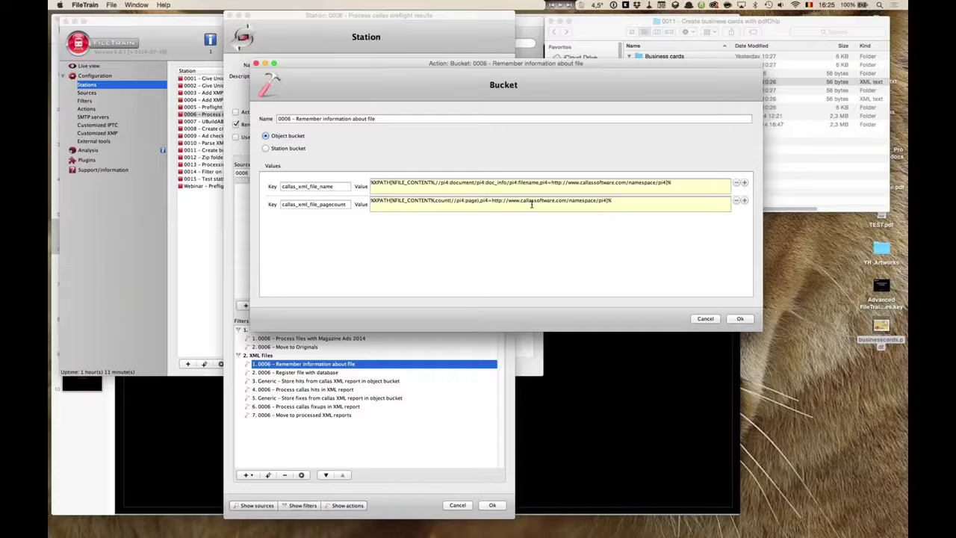
pyautogui.moveTo(392, 184); pyautogui.dragTo(432, 184)
pyautogui.moveTo(371, 183); pyautogui.dragTo(390, 182)
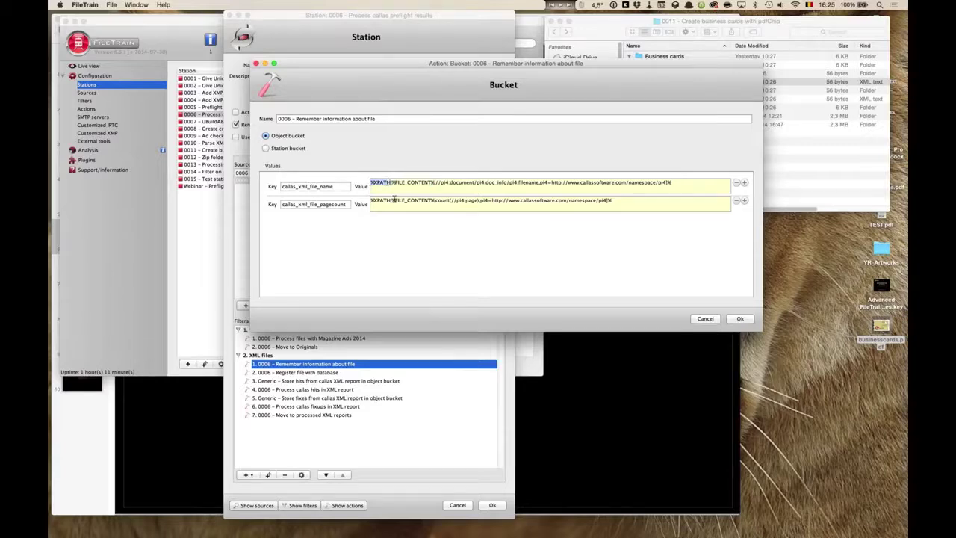
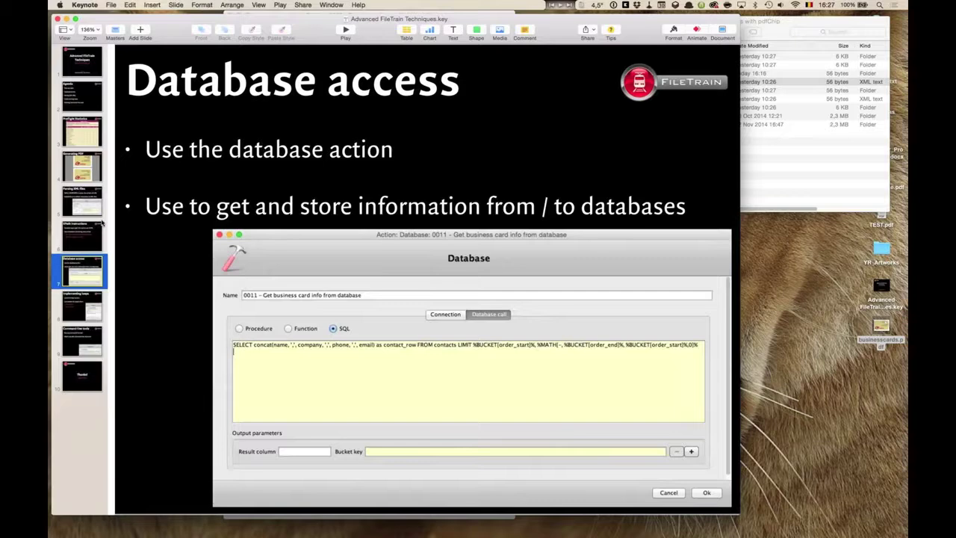
# Step: Hide Keynote, open FileTrain's "0006 - Register file with database" action, and view its database call and connection settings
pyautogui.press('super+h')
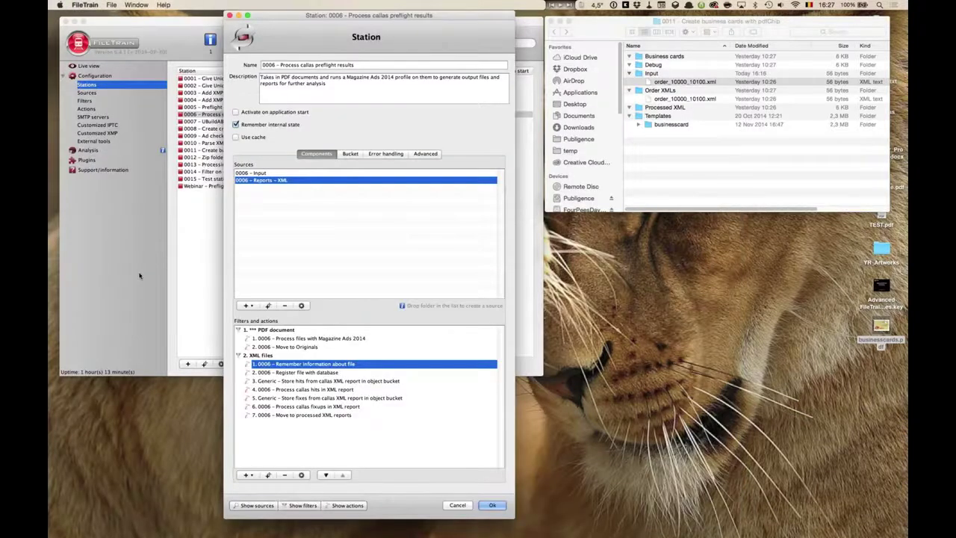
pyautogui.click(328, 373)
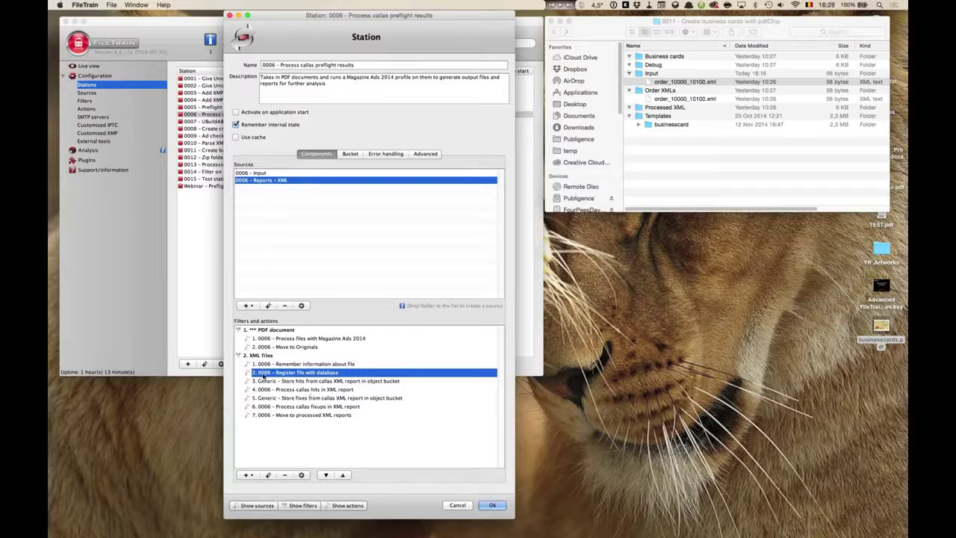
pyautogui.doubleClick(310, 373)
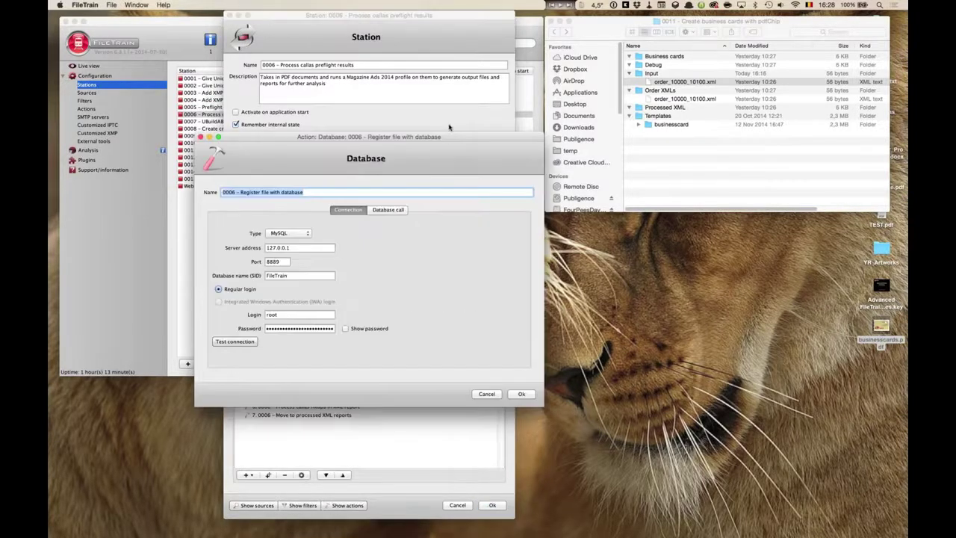
pyautogui.moveTo(373, 157); pyautogui.dragTo(472, 47)
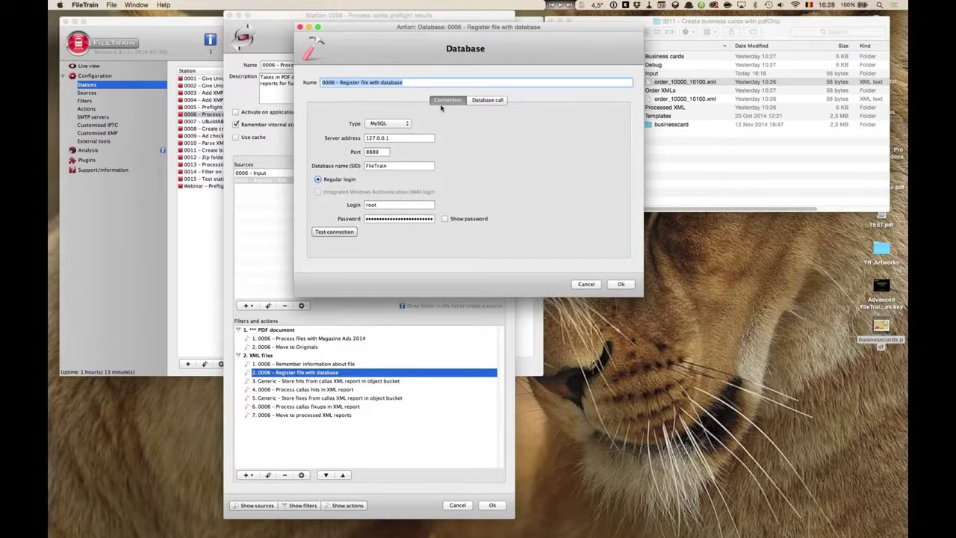
pyautogui.click(484, 102)
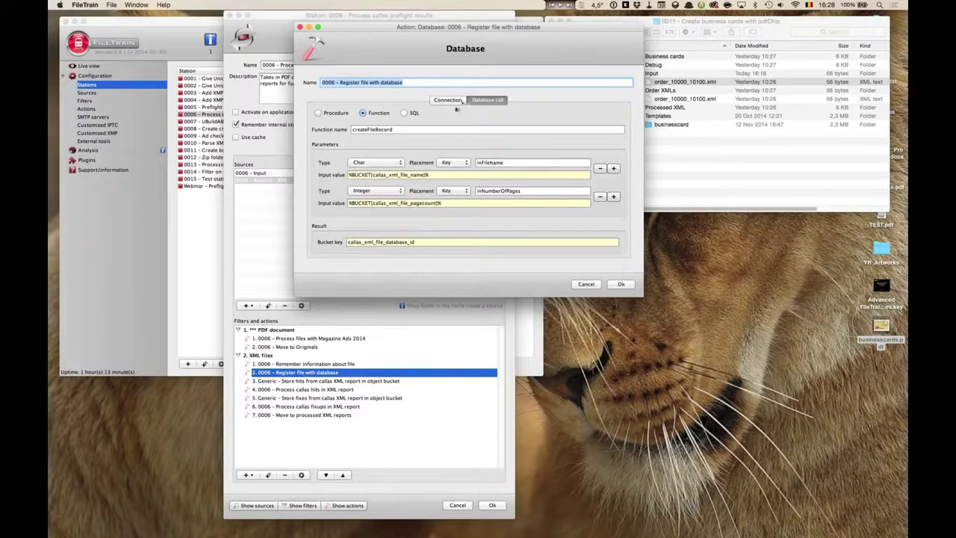
pyautogui.click(461, 100)
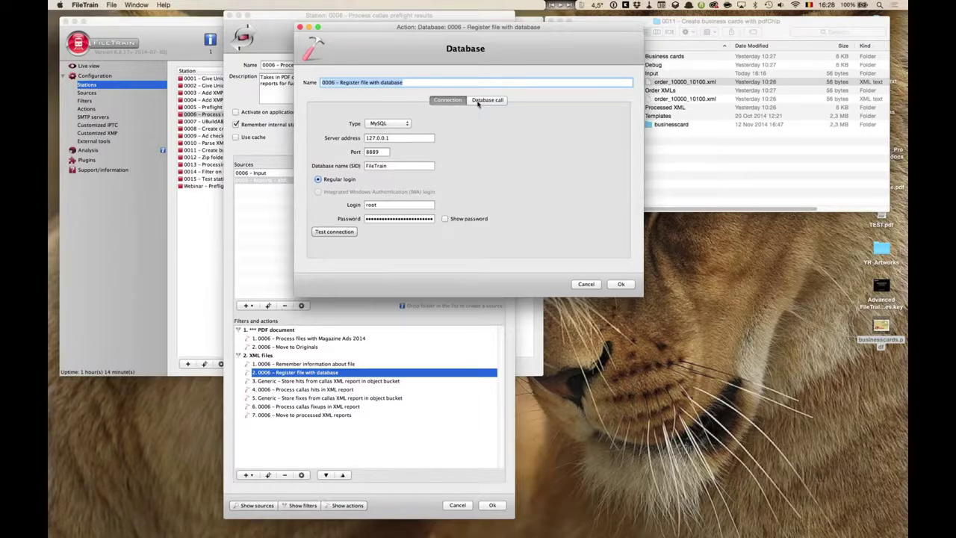
# Step: View the available database types without changing the selection, and highlight the server address
pyautogui.click(408, 125)
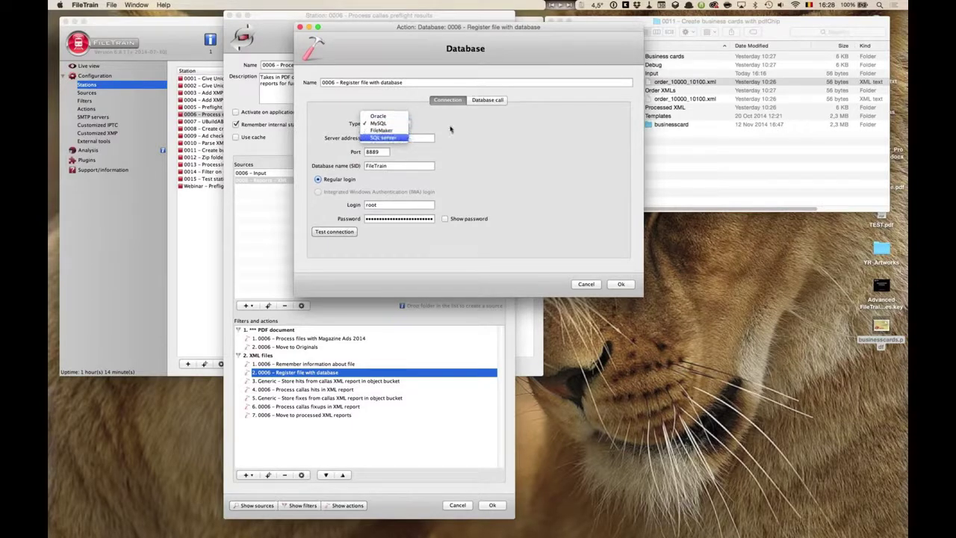
pyautogui.click(451, 130)
pyautogui.moveTo(392, 139); pyautogui.dragTo(360, 153)
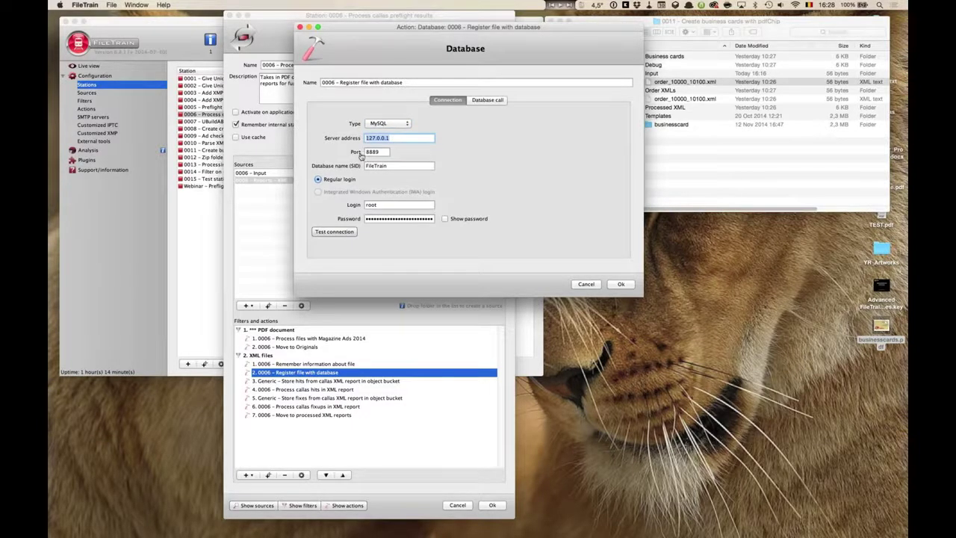
pyautogui.press('super+Tab')
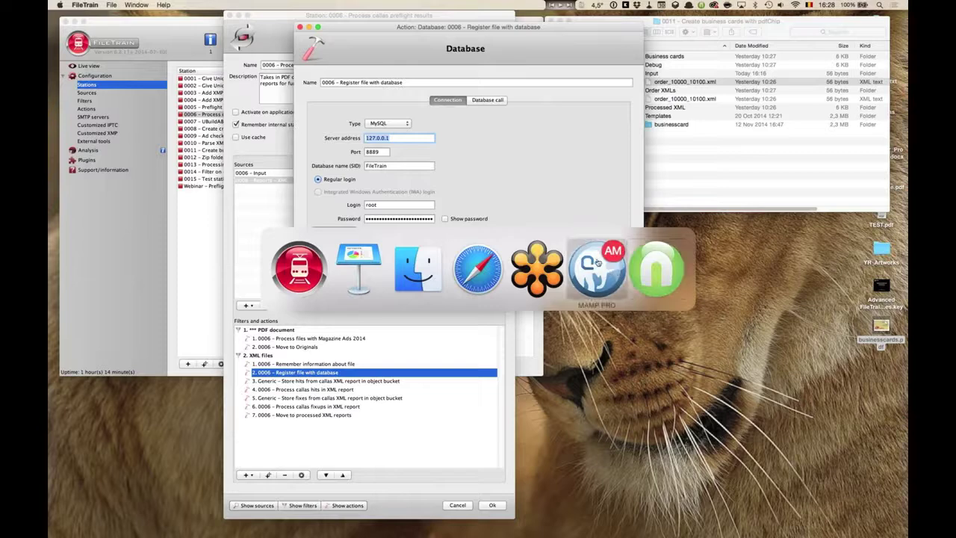
pyautogui.press('Escape')
pyautogui.click(417, 138)
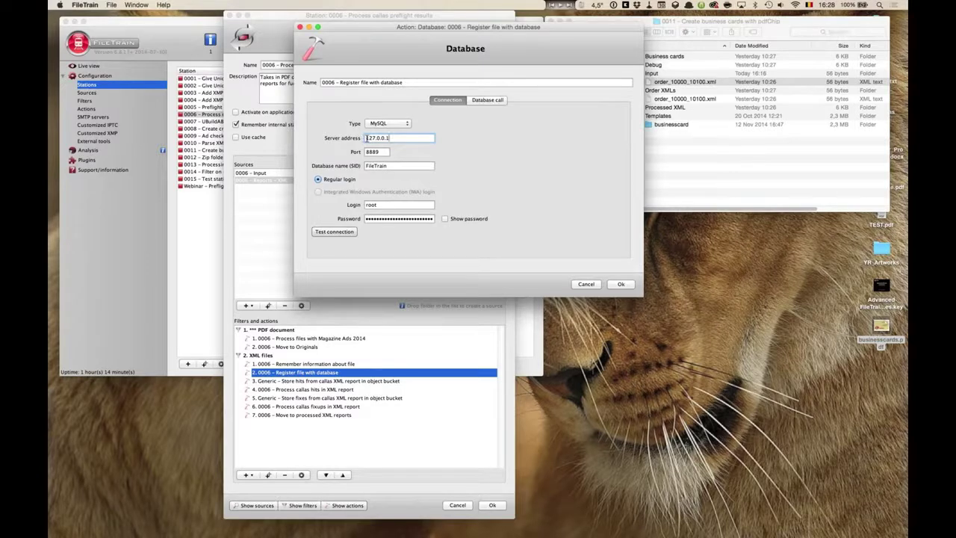
pyautogui.press('super+a')
# Step: Highlight the port and the database name in the action's connection settings
pyautogui.click(384, 153)
pyautogui.press('super+a')
pyautogui.click(387, 153)
pyautogui.doubleClick(385, 152)
pyautogui.click(393, 166)
pyautogui.moveTo(394, 166); pyautogui.dragTo(350, 168)
pyautogui.click(400, 164)
# Step: Point out the login name and test the database connection, dismissing the result message
pyautogui.press('Tab')
pyautogui.click(418, 203)
pyautogui.click(333, 231)
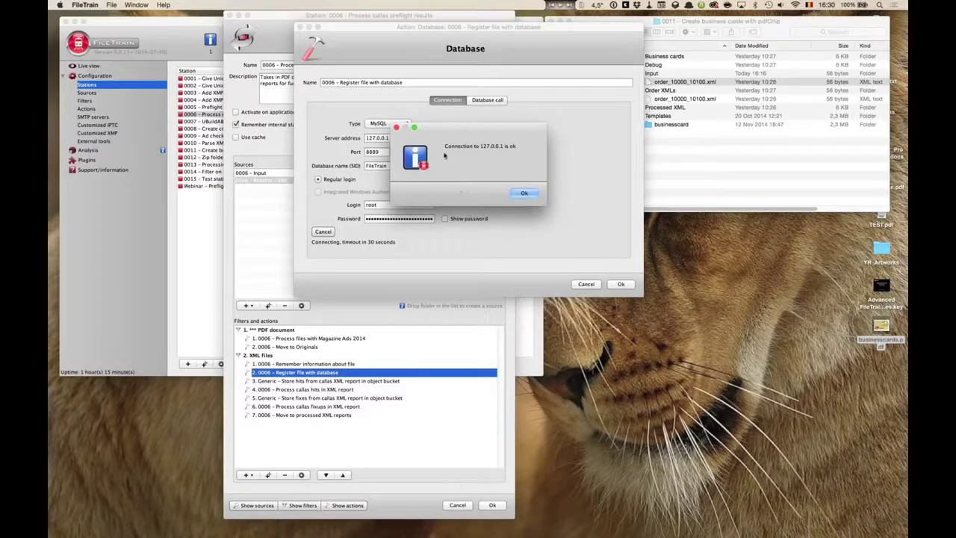
pyautogui.click(522, 194)
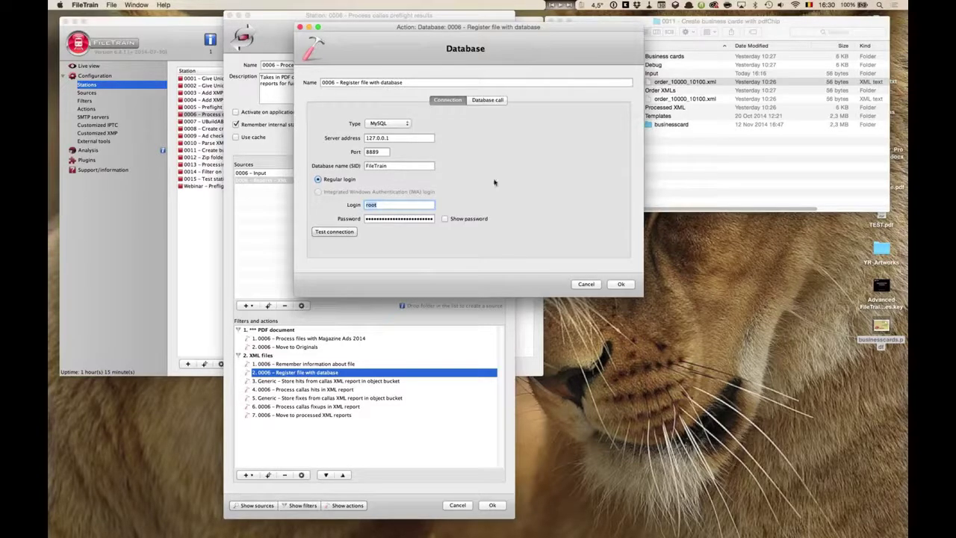
# Step: Show the database call settings and highlight the createFileRecord function name
pyautogui.click(488, 101)
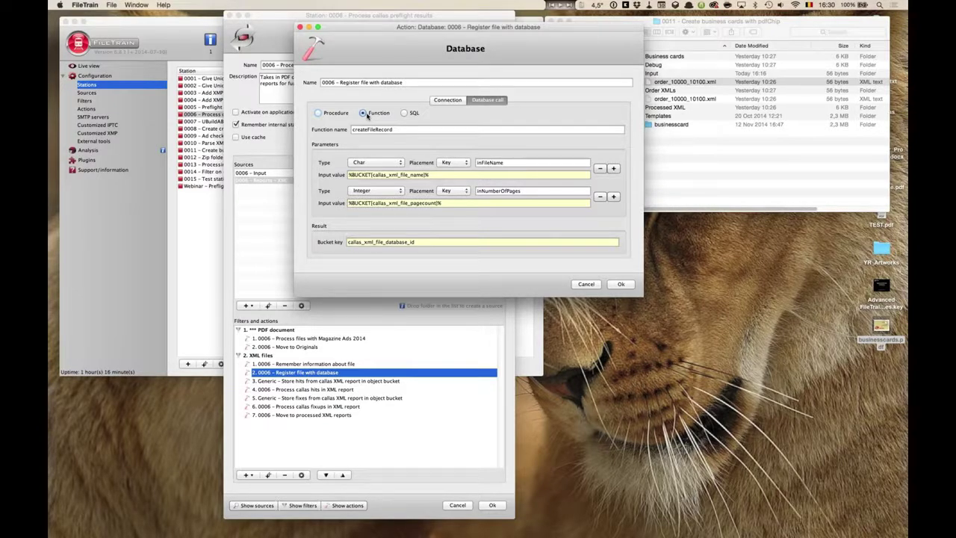
pyautogui.moveTo(399, 131); pyautogui.dragTo(338, 129)
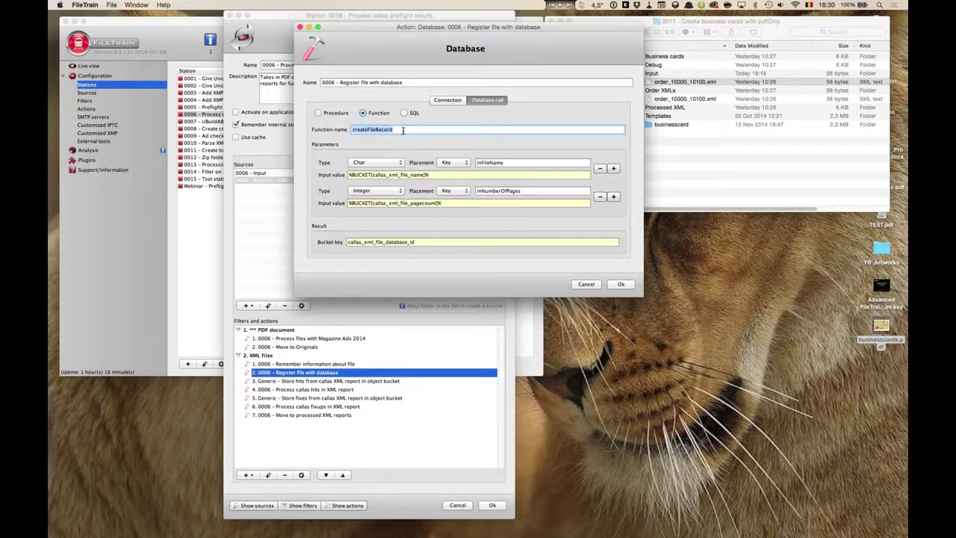
pyautogui.click(402, 130)
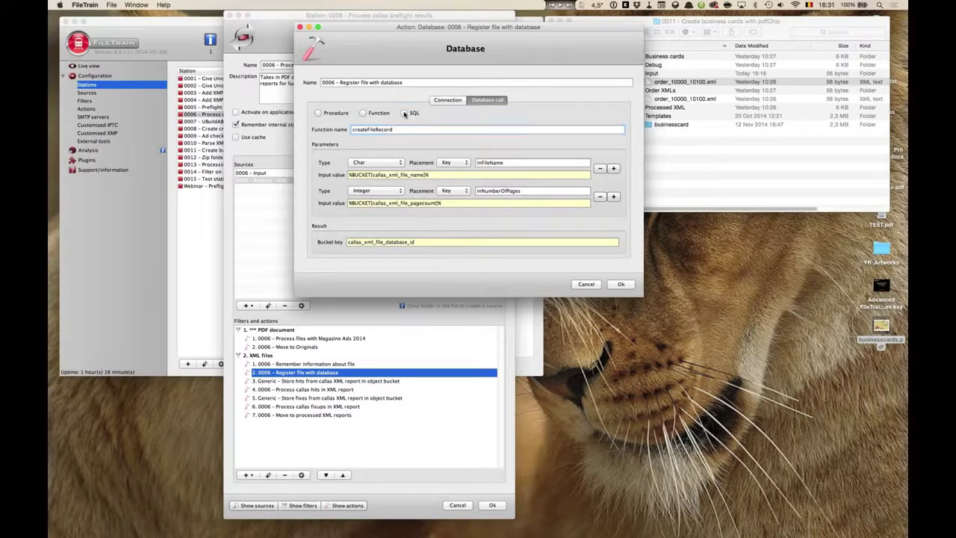
# Step: Switch the call type to SQL and back to Function, and highlight the function name again
pyautogui.click(404, 112)
pyautogui.click(363, 113)
pyautogui.click(393, 129)
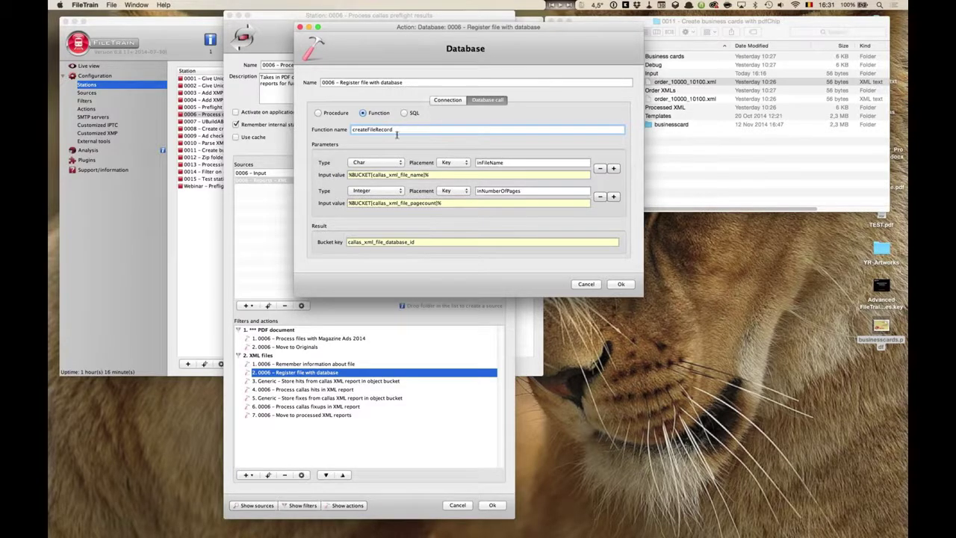
pyautogui.press('super+a')
# Step: Point out the inFileName parameter and highlight the %BUCKET input values for the file name and page count
pyautogui.click(507, 163)
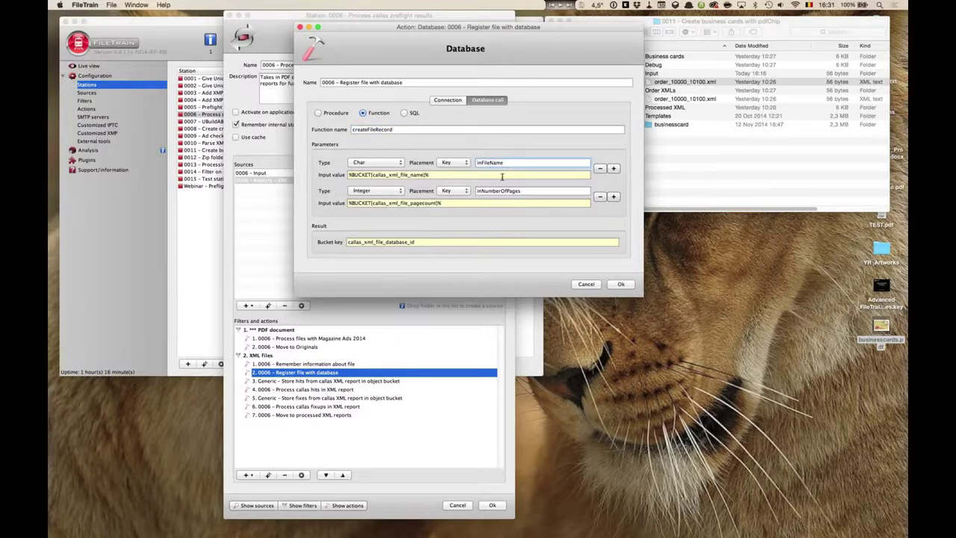
pyautogui.press('Tab')
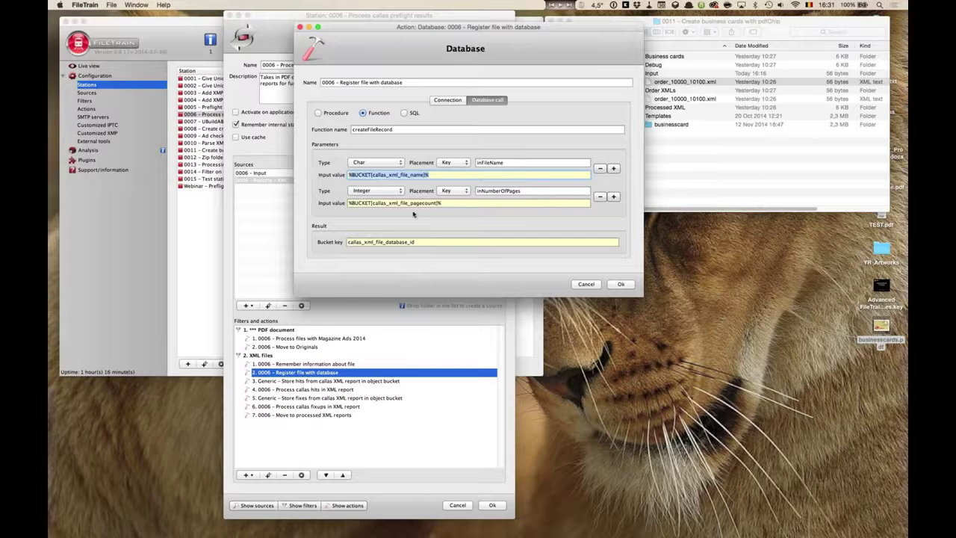
pyautogui.press('Tab')
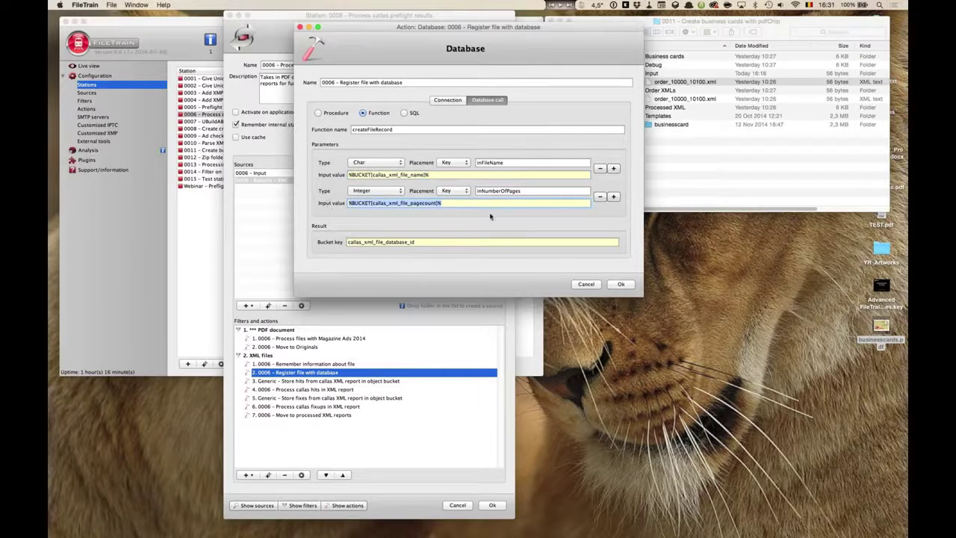
pyautogui.moveTo(462, 202); pyautogui.dragTo(347, 203)
pyautogui.doubleClick(381, 175)
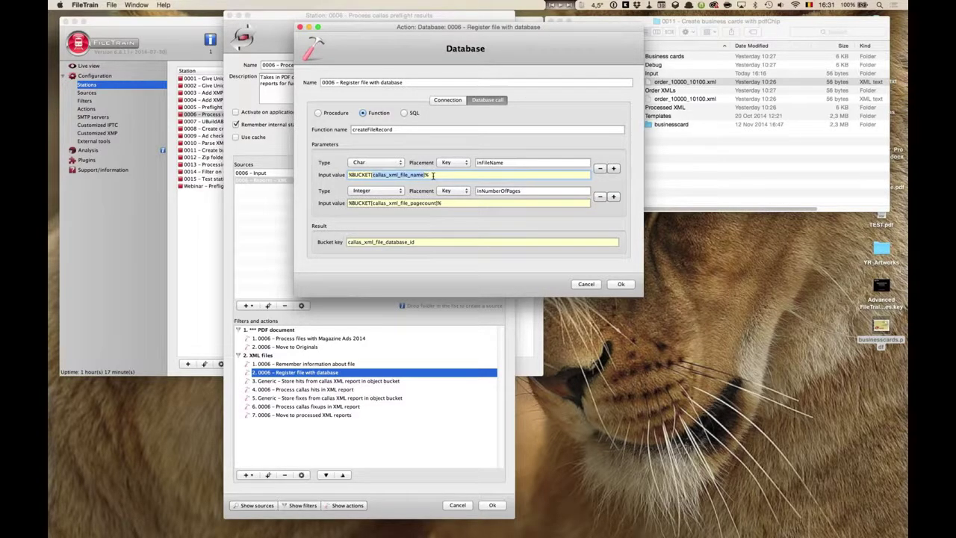
pyautogui.click(433, 175)
pyautogui.tripleClick(423, 175)
# Step: Highlight the callas_xml_file_database_id result bucket key, cancel the database action, and close the station
pyautogui.click(425, 241)
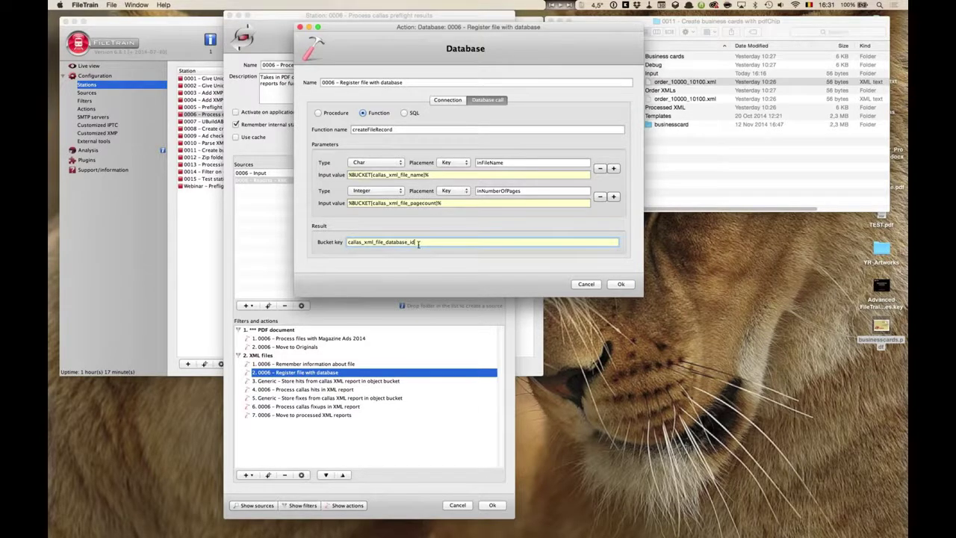
pyautogui.doubleClick(368, 242)
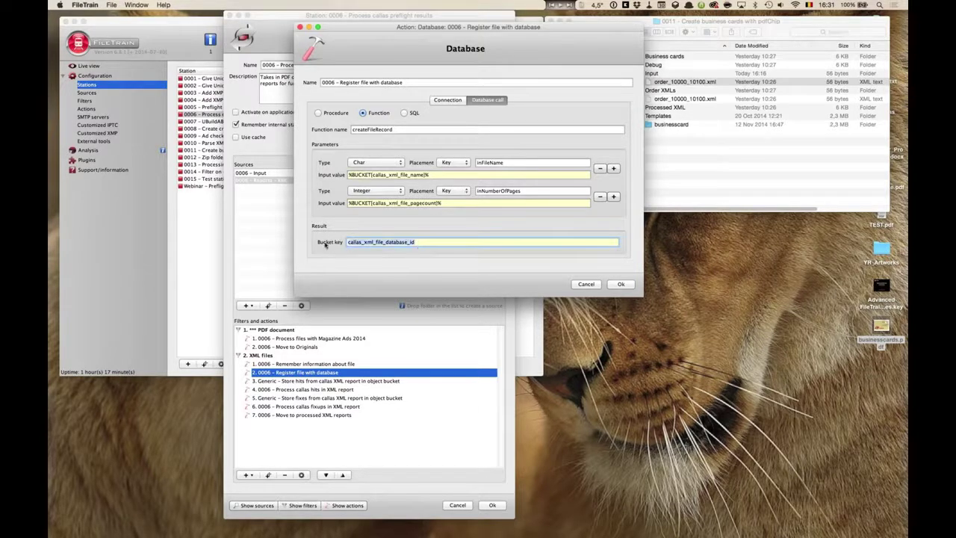
pyautogui.click(416, 242)
pyautogui.moveTo(418, 242); pyautogui.dragTo(352, 258)
pyautogui.click(441, 243)
pyautogui.click(589, 285)
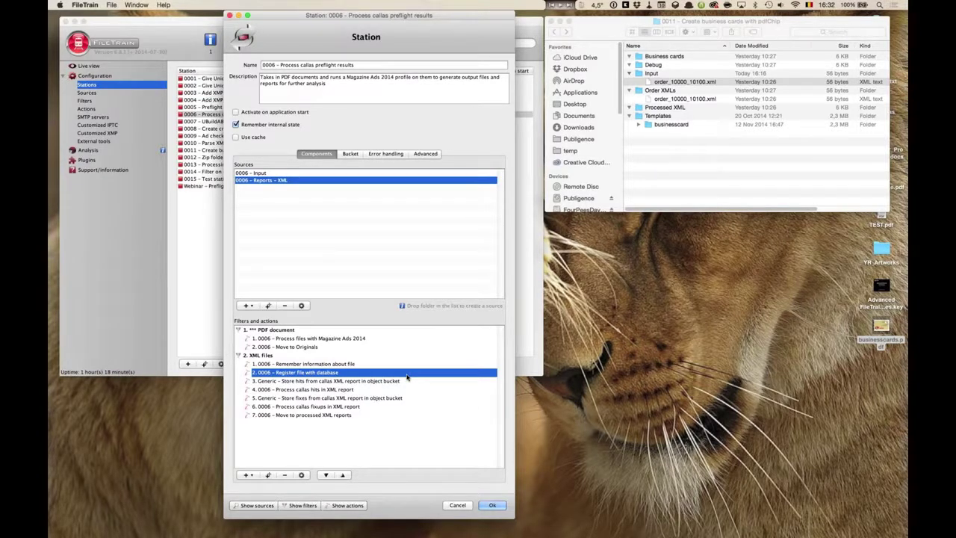
pyautogui.press('Return')
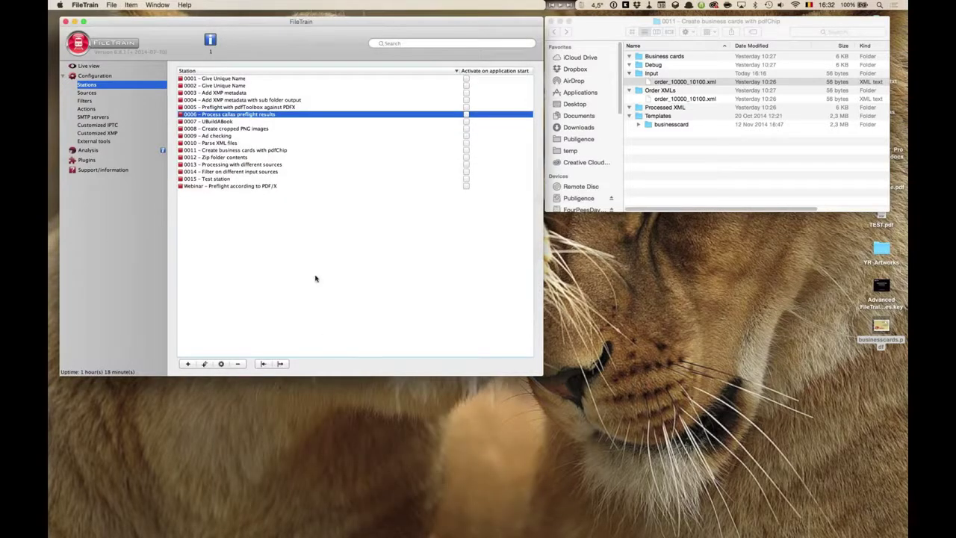
# Step: Open station "0011 - Create business cards with pdfChip" and its "Get business card info from database" action, and point out the server address
pyautogui.doubleClick(248, 150)
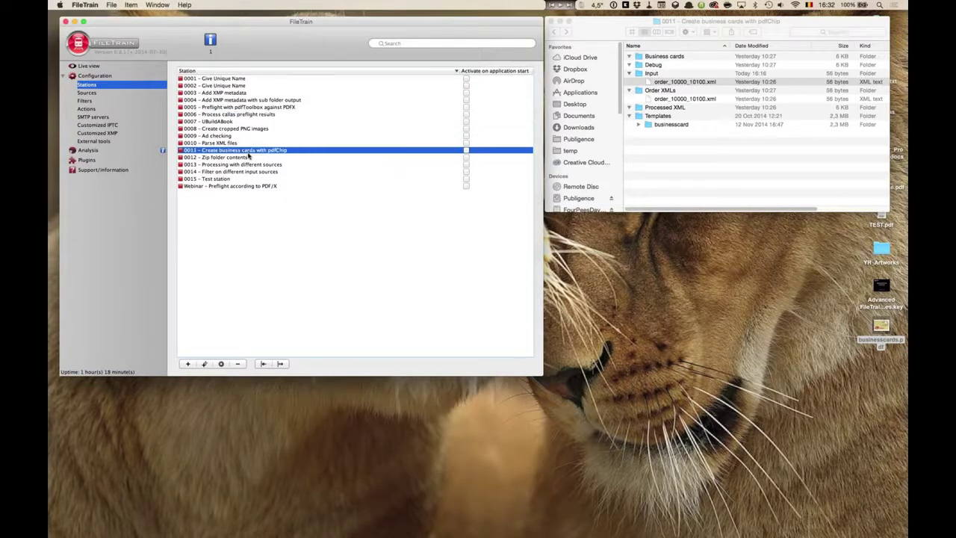
pyautogui.moveTo(404, 24); pyautogui.dragTo(485, 23)
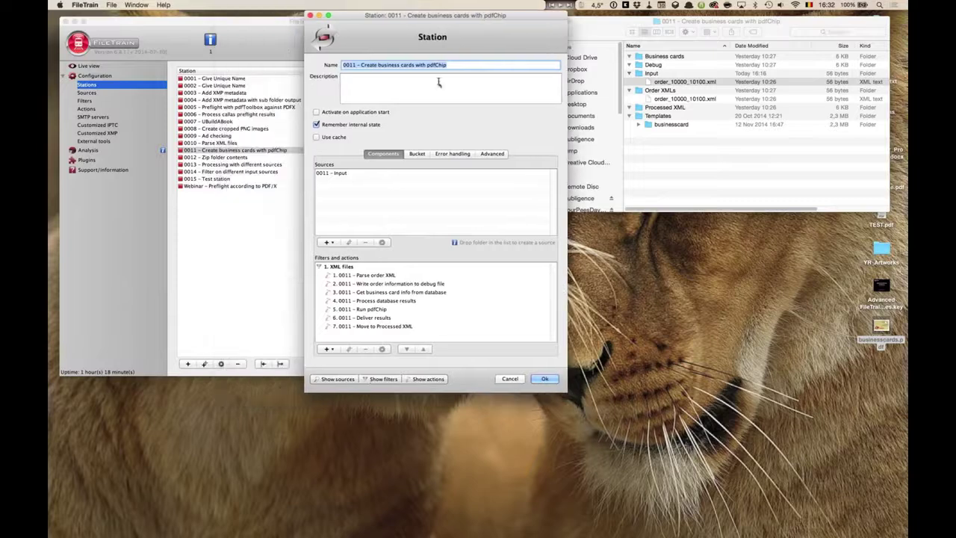
pyautogui.click(386, 293)
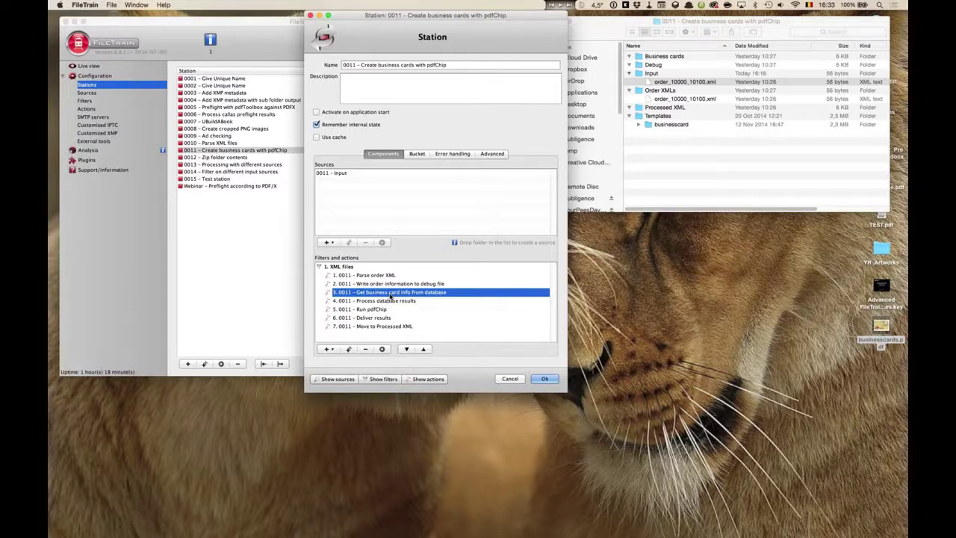
pyautogui.doubleClick(390, 297)
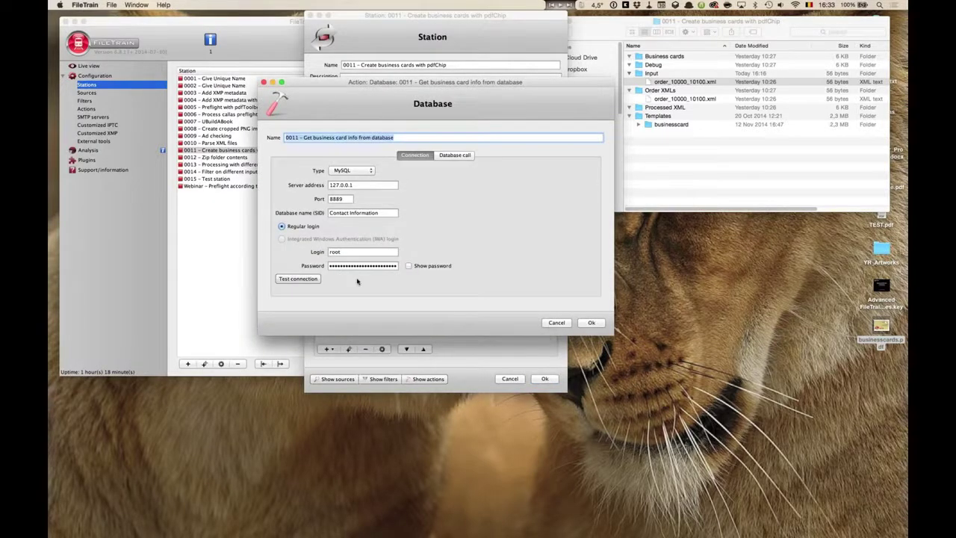
pyautogui.click(356, 184)
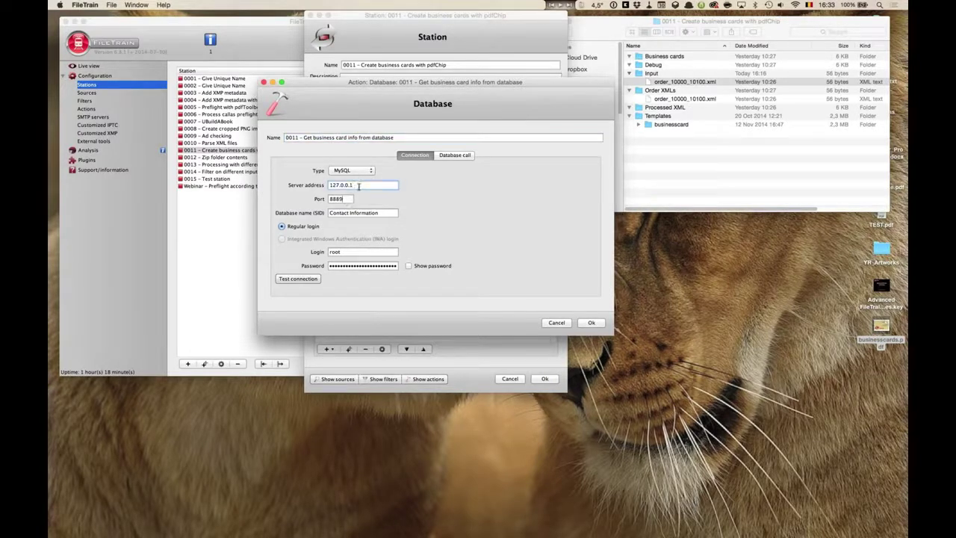
# Step: Point out the connection's port and database name, and show the database call settings
pyautogui.press('Tab')
pyautogui.press('Tab')
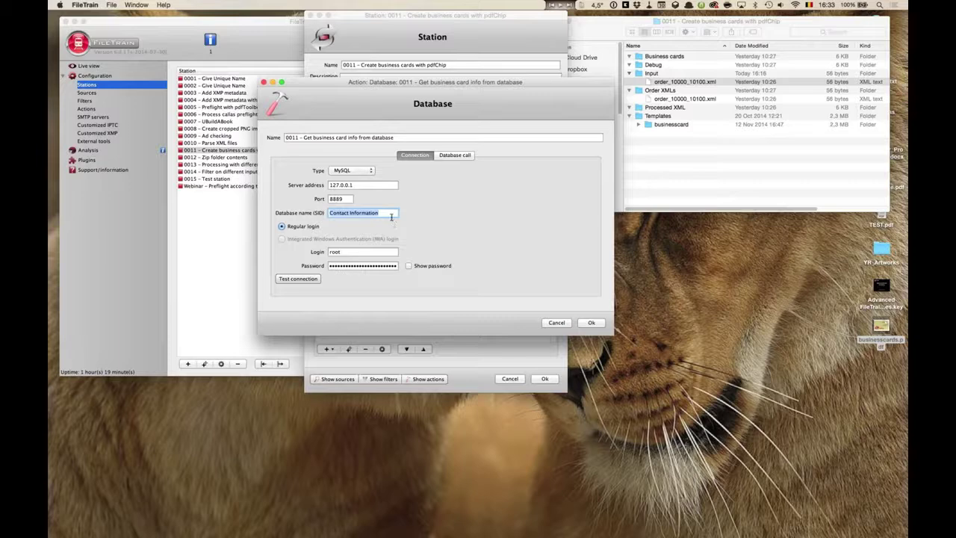
pyautogui.click(456, 155)
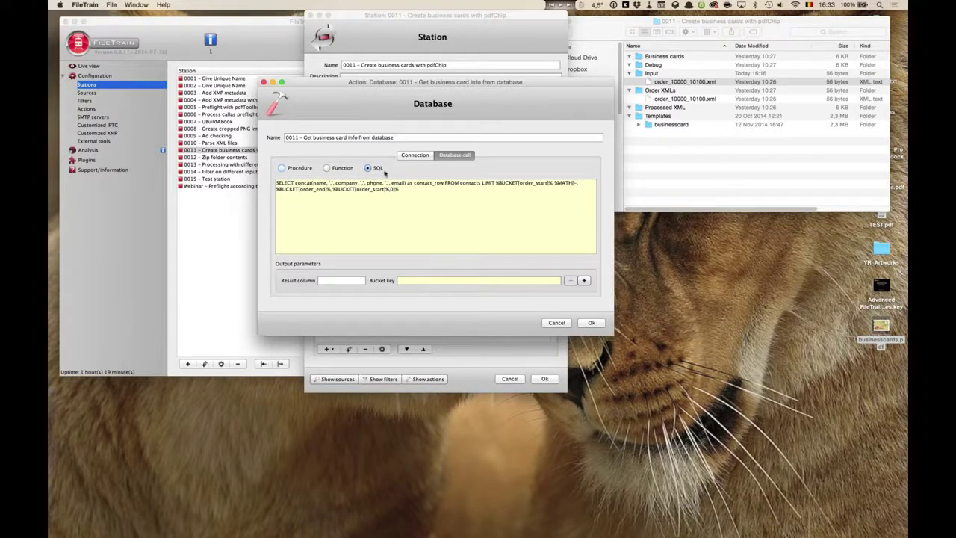
# Step: Highlight the concat expression, the contacts table and the %BUCKET[order_start]% limit in the SQL query, and close the database action
pyautogui.moveTo(277, 183); pyautogui.dragTo(405, 184)
pyautogui.click(323, 183)
pyautogui.click(443, 195)
pyautogui.doubleClick(467, 184)
pyautogui.doubleClick(488, 183)
pyautogui.click(497, 183)
pyautogui.moveTo(497, 183); pyautogui.dragTo(554, 184)
pyautogui.press('Escape')
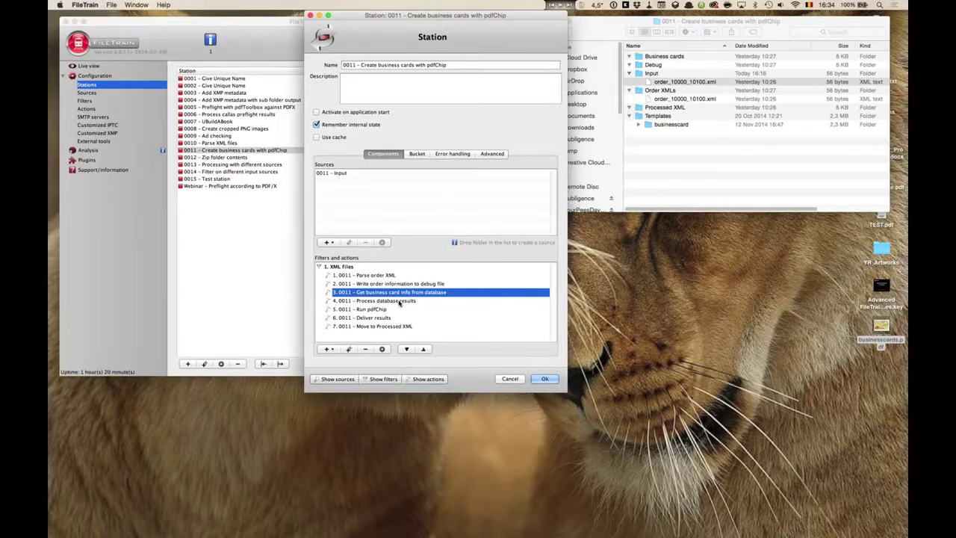
# Step: Open the "0011 - Process database results" action, enlarge its window, highlight contact_row-list in the value, and close it
pyautogui.doubleClick(400, 300)
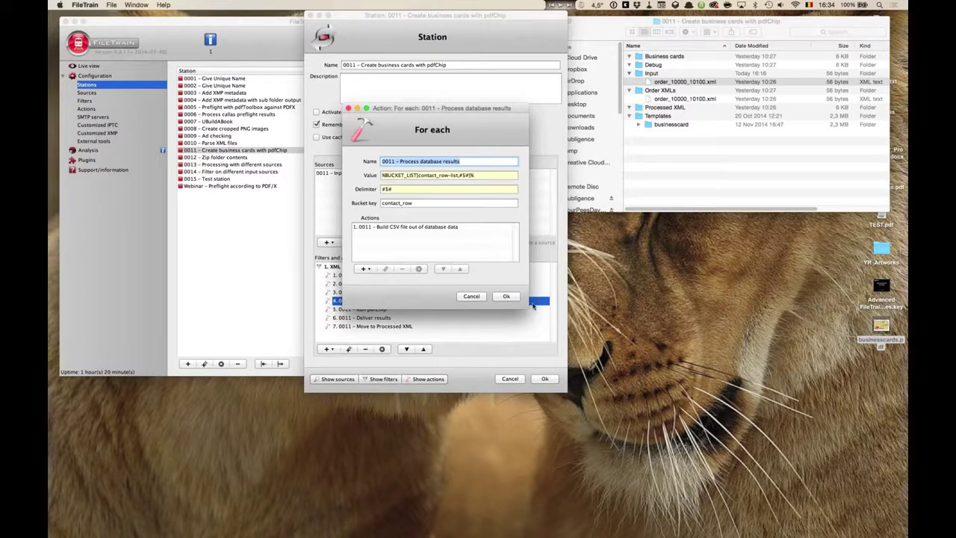
pyautogui.moveTo(528, 307); pyautogui.dragTo(595, 344)
pyautogui.moveTo(478, 174); pyautogui.dragTo(360, 175)
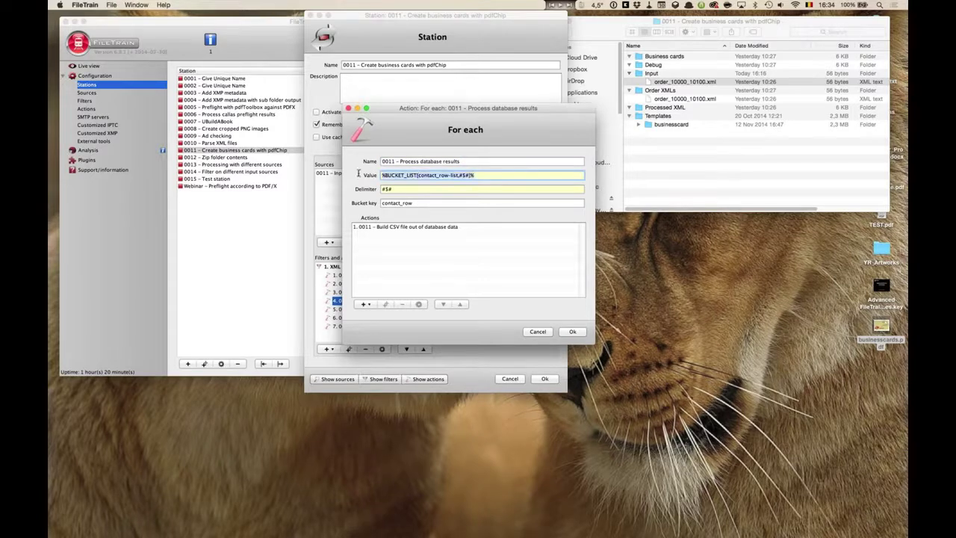
pyautogui.click(419, 176)
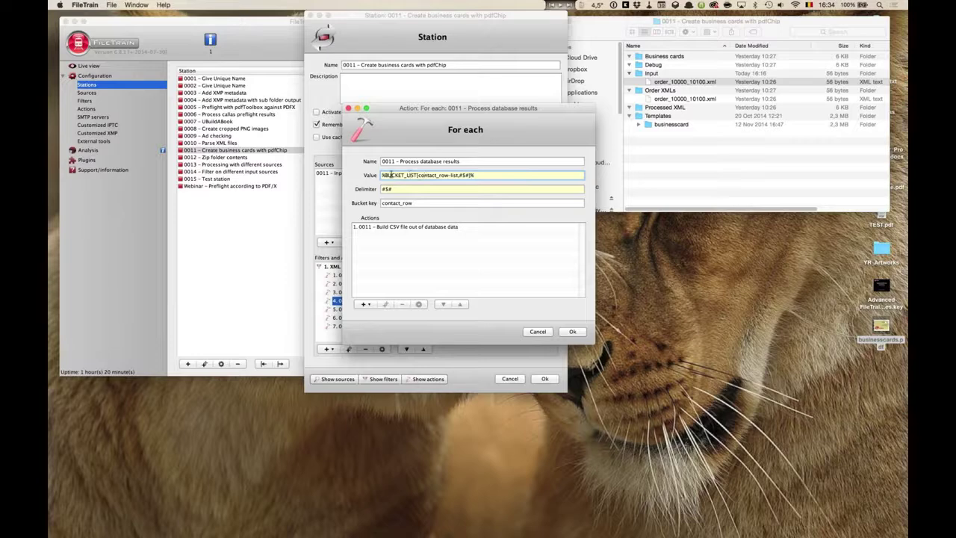
pyautogui.moveTo(419, 175); pyautogui.dragTo(457, 176)
pyautogui.press('Return')
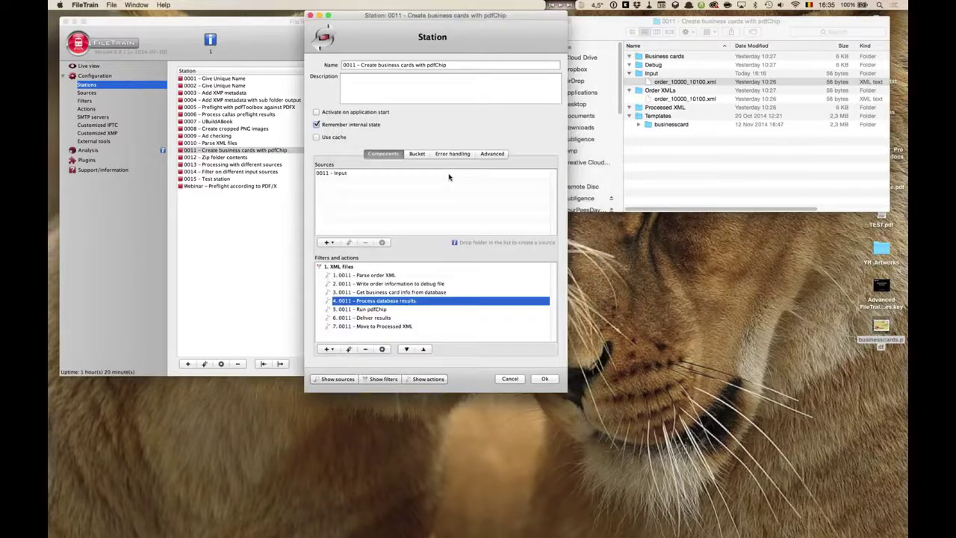
# Step: Switch to the Keynote presentation and show the "Implementing loops" slide
pyautogui.press('super+Tab')
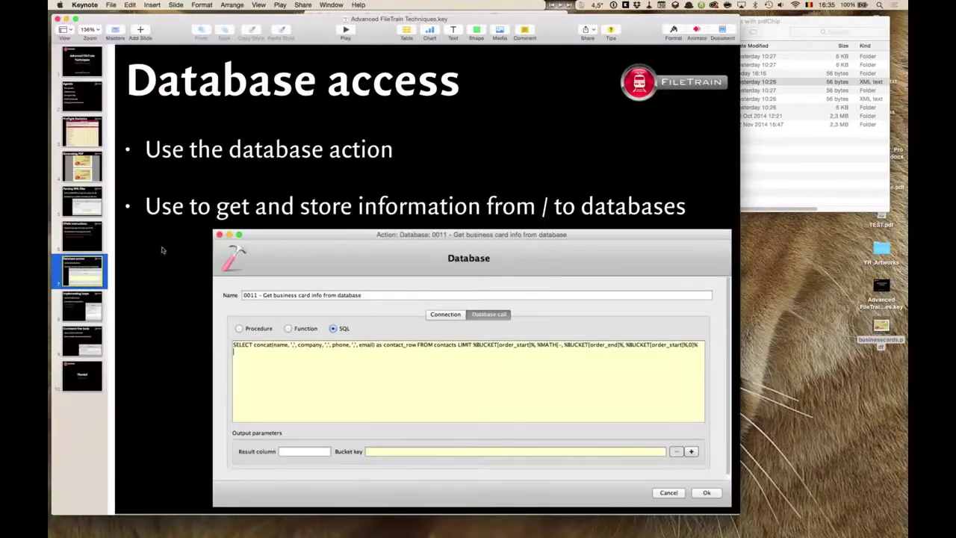
pyautogui.click(94, 302)
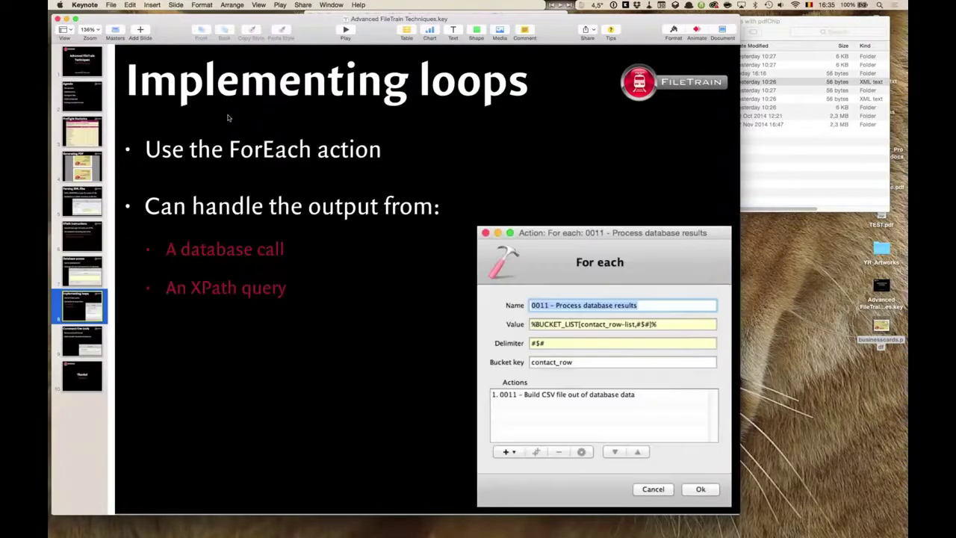
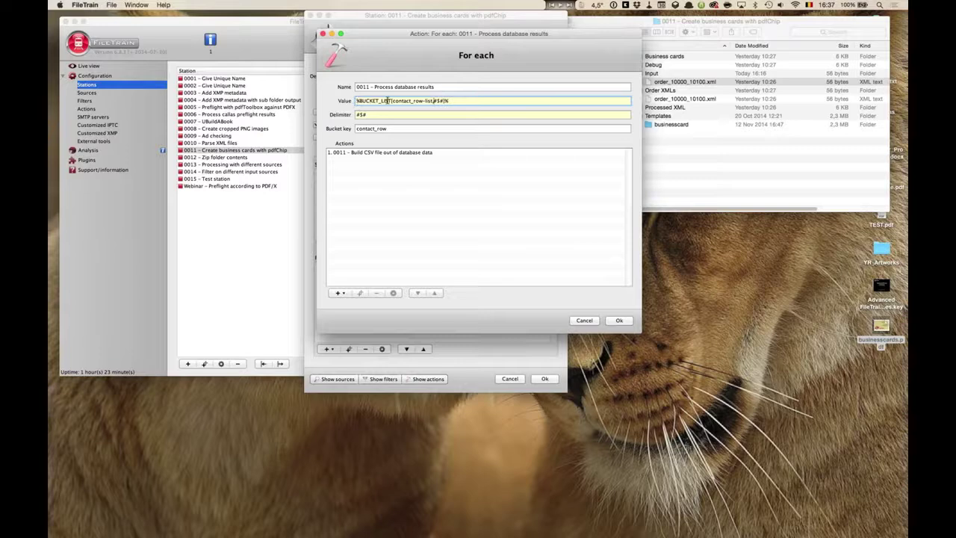
# Step: Highlight contact_row-list in the For each action's value and move the window off the station's action list
pyautogui.moveTo(395, 101); pyautogui.dragTo(432, 101)
pyautogui.click(422, 101)
pyautogui.moveTo(392, 100); pyautogui.dragTo(433, 100)
pyautogui.moveTo(527, 34); pyautogui.dragTo(669, 259)
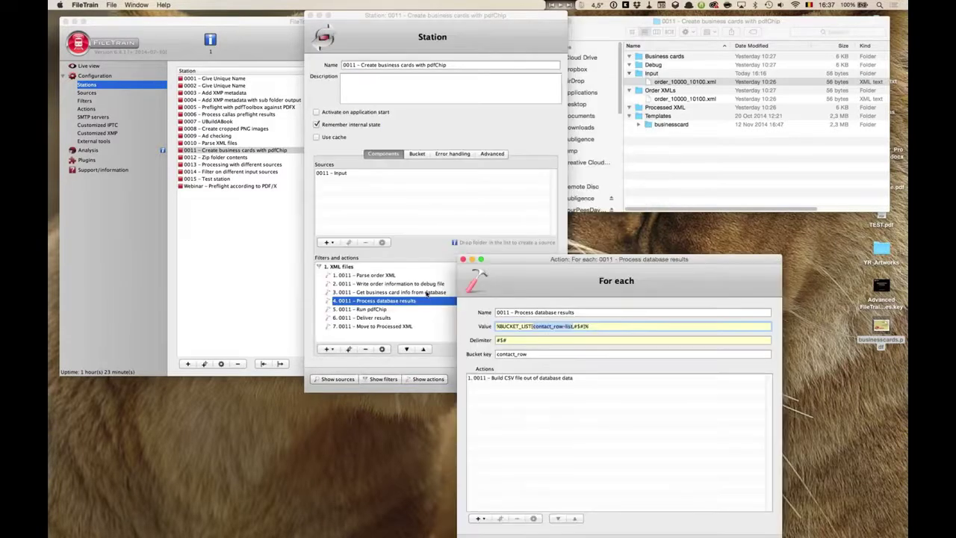
# Step: Show the database call of "0011 - Get business card info from database" beside the station and highlight contact_row in the query
pyautogui.doubleClick(428, 299)
pyautogui.click(455, 155)
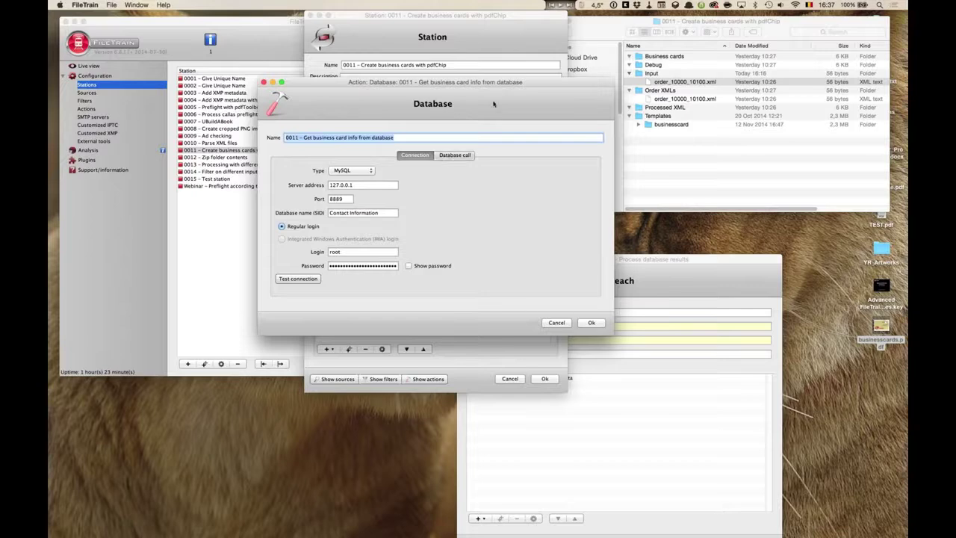
pyautogui.moveTo(394, 104); pyautogui.dragTo(237, 122)
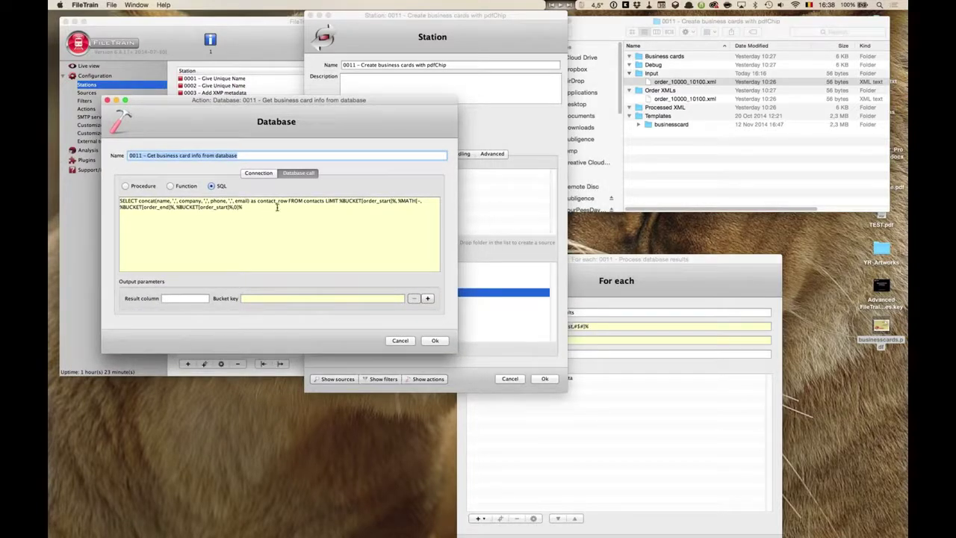
pyautogui.click(257, 201)
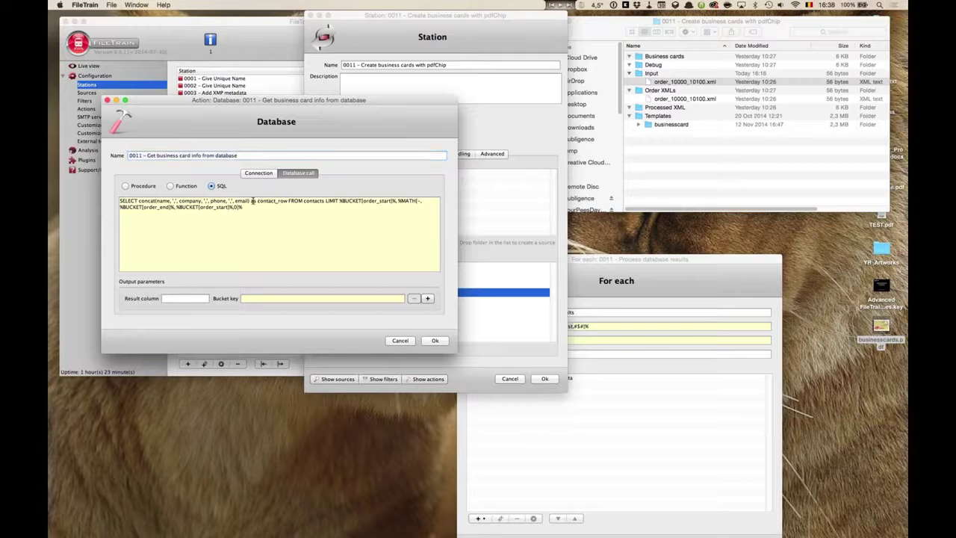
pyautogui.doubleClick(276, 201)
# Step: Place the For each window beside the Database window and point out the #$# separator in the value and delimiter
pyautogui.moveTo(578, 260); pyautogui.dragTo(580, 93)
pyautogui.click(565, 159)
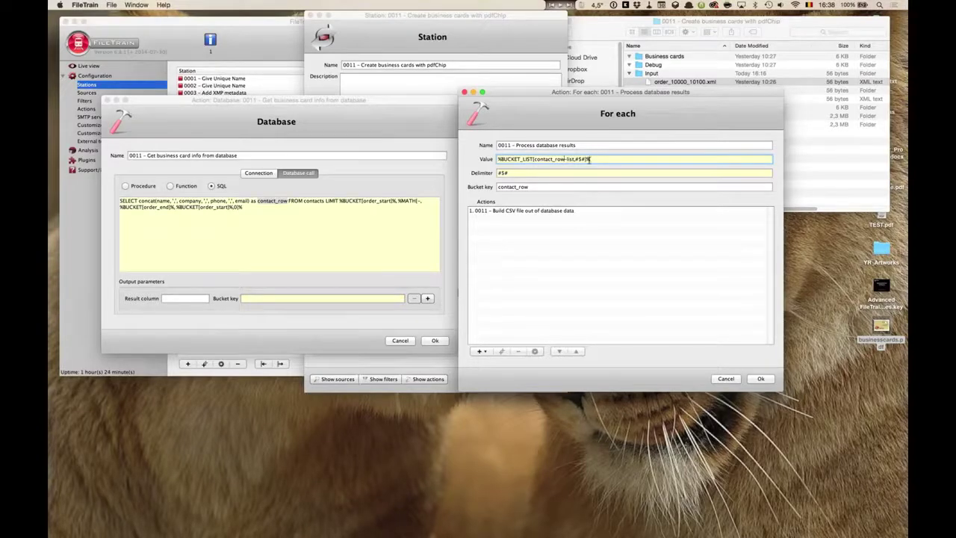
pyautogui.moveTo(575, 159); pyautogui.dragTo(588, 159)
pyautogui.click(505, 172)
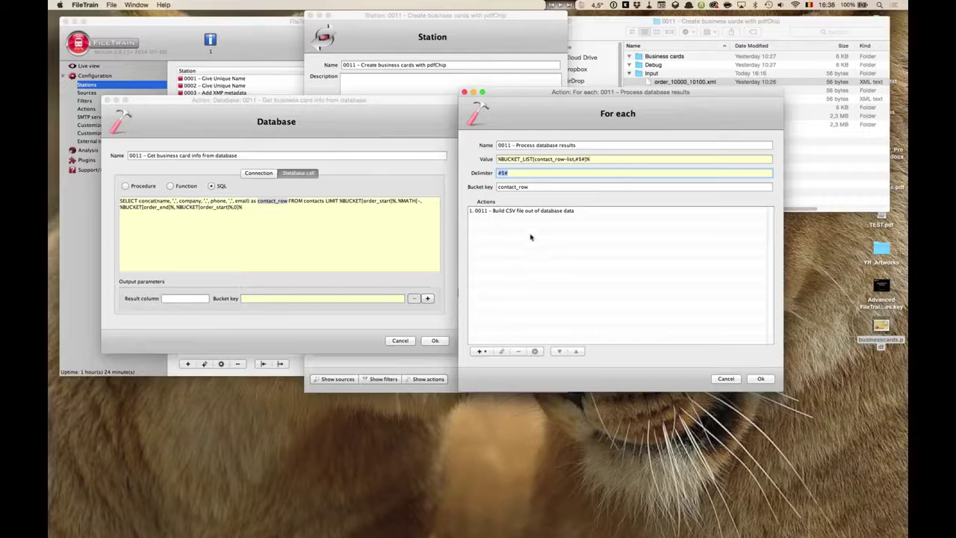
# Step: Highlight the contact_row bucket key, select "0011 - Build CSV file out of database data", and refer back to the database query
pyautogui.click(526, 187)
pyautogui.moveTo(527, 187); pyautogui.dragTo(472, 235)
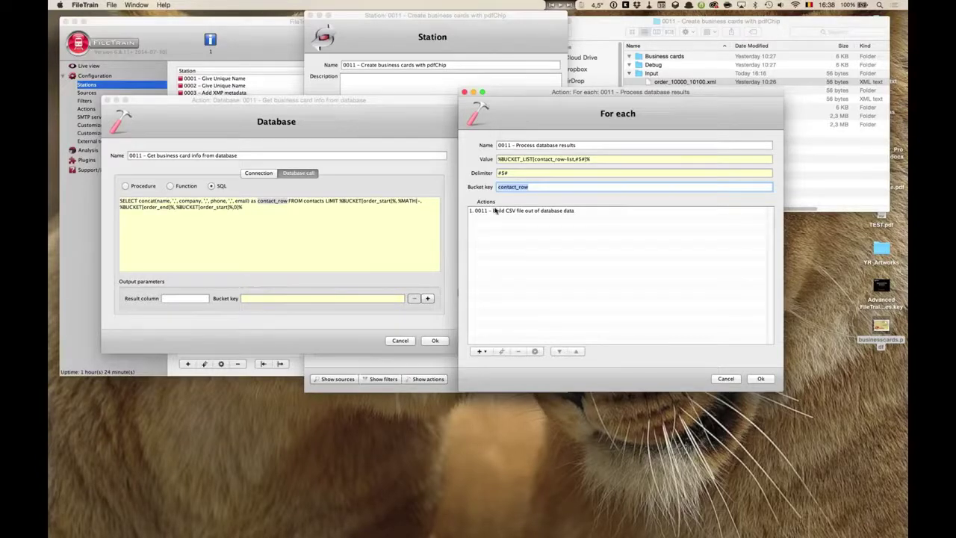
pyautogui.click(498, 211)
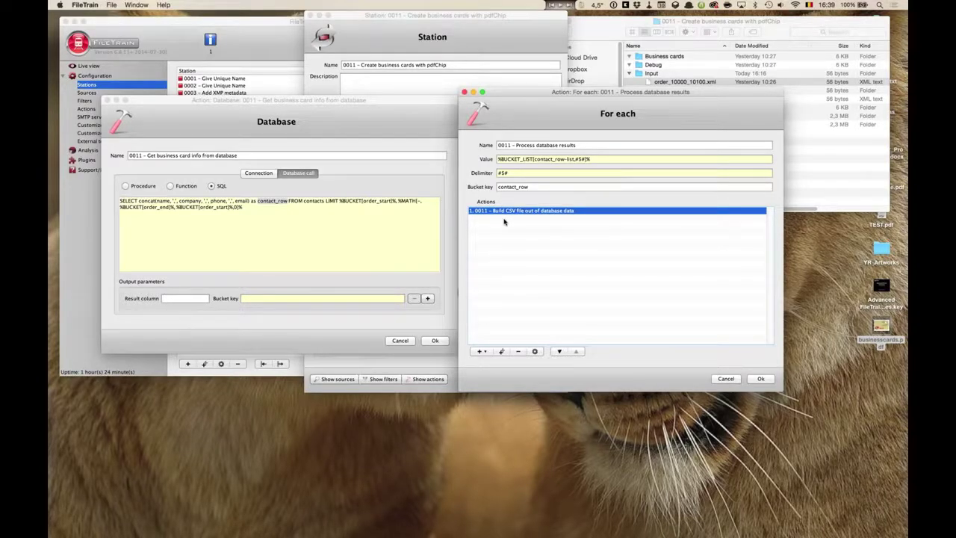
pyautogui.click(270, 124)
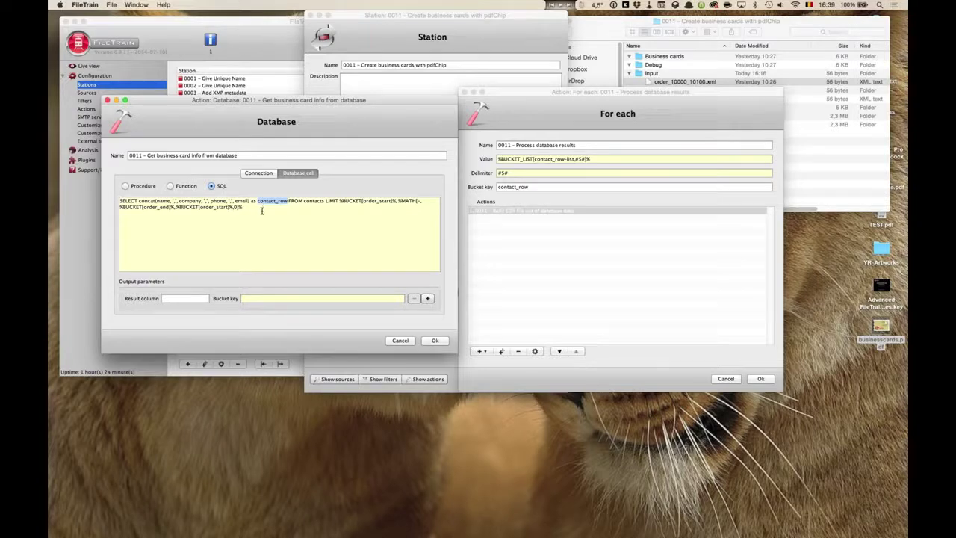
pyautogui.click(613, 154)
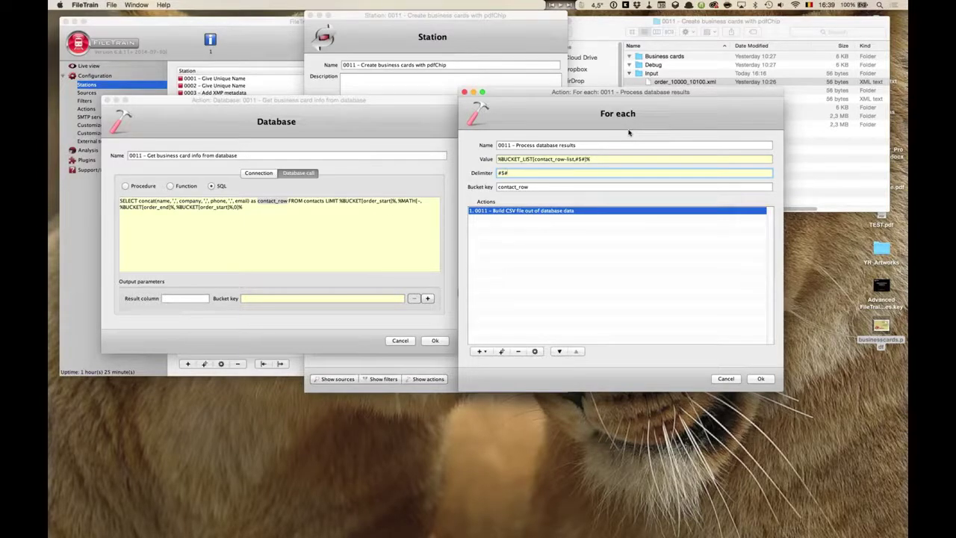
# Step: Highlight the For each action's contact_row bucket key again
pyautogui.doubleClick(519, 187)
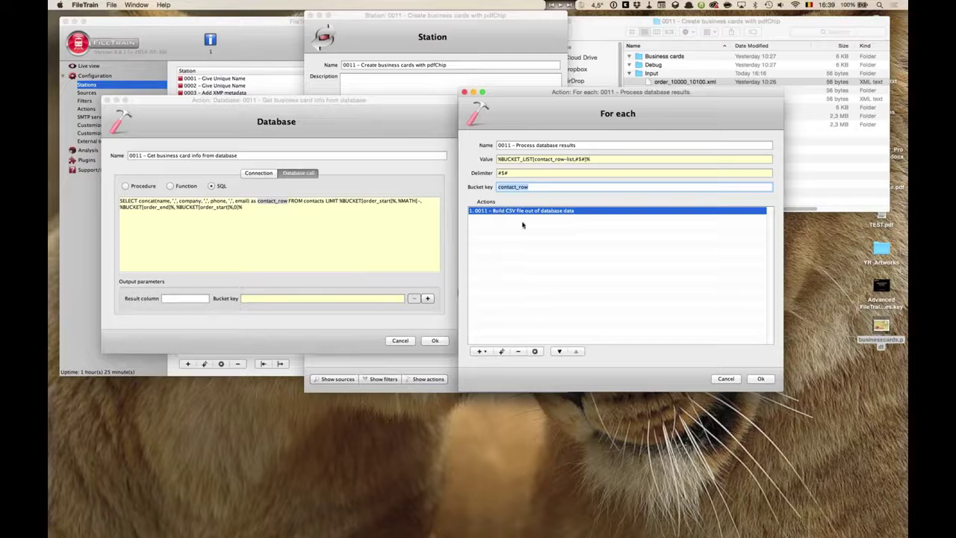
pyautogui.click(531, 188)
pyautogui.hotkey('shift', 'Left')
pyautogui.hotkey('shift', 'Left')
pyautogui.hotkey('shift', 'Left')
pyautogui.hotkey('shift', 'Left')
pyautogui.hotkey('shift', 'Left')
pyautogui.hotkey('shift', 'Left')
pyautogui.hotkey('shift', 'Left')
pyautogui.hotkey('shift', 'Left')
pyautogui.hotkey('shift', 'Left')
pyautogui.hotkey('shift', 'Left')
pyautogui.hotkey('shift', 'Left')
# Step: Open "0011 - Build CSV file out of database data" and highlight %BUCKET[contact_row]% and %CHAR[10]% in its text
pyautogui.doubleClick(536, 212)
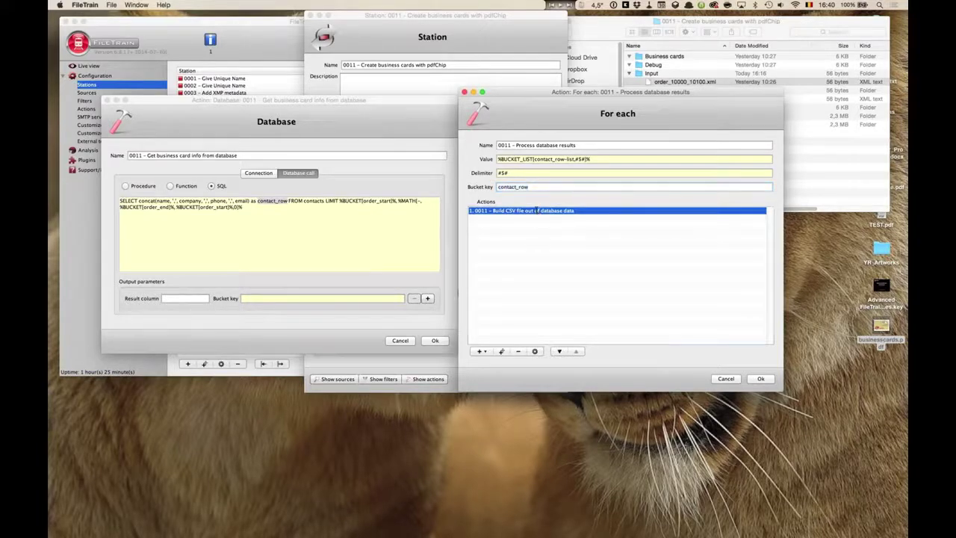
pyautogui.moveTo(485, 137); pyautogui.dragTo(317, 167)
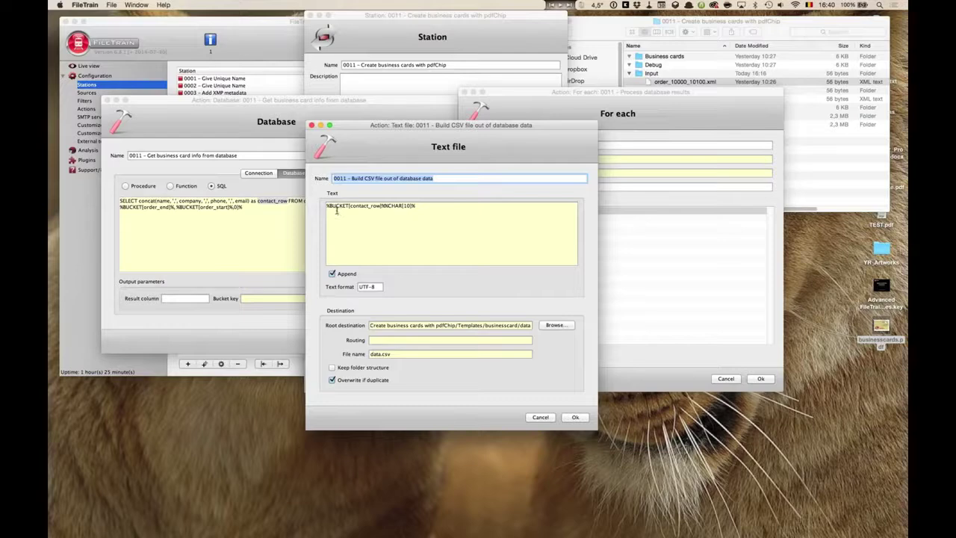
pyautogui.moveTo(326, 205); pyautogui.dragTo(382, 207)
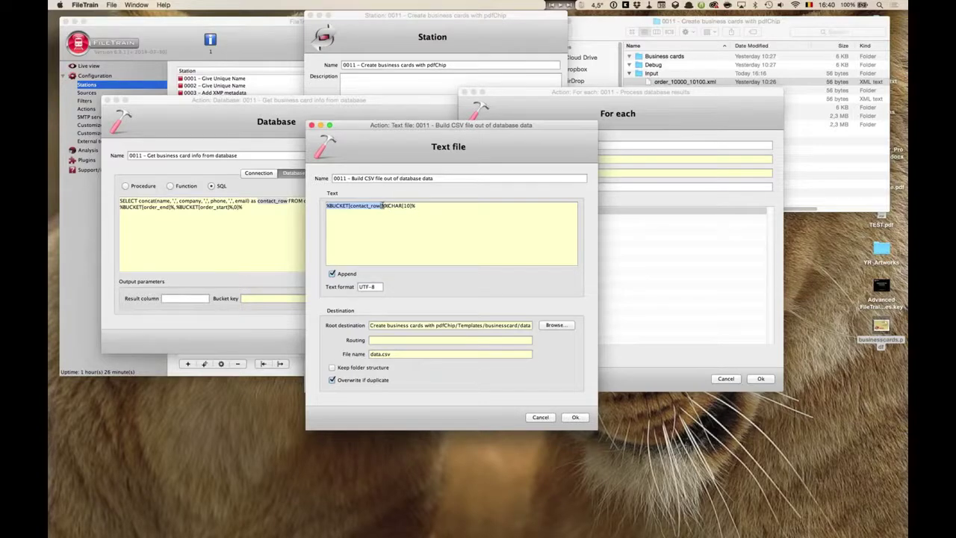
pyautogui.moveTo(383, 206); pyautogui.dragTo(415, 208)
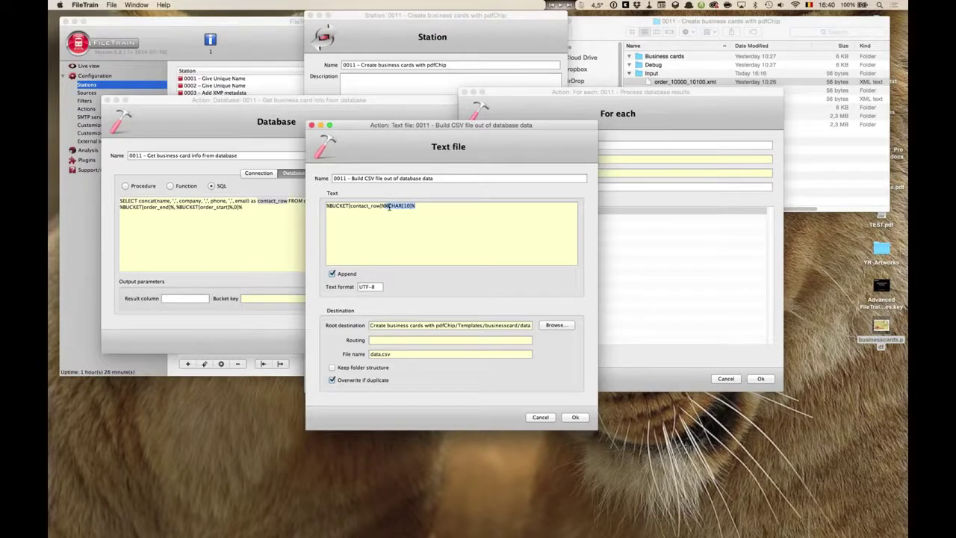
pyautogui.click(422, 207)
pyautogui.moveTo(361, 142); pyautogui.dragTo(606, 279)
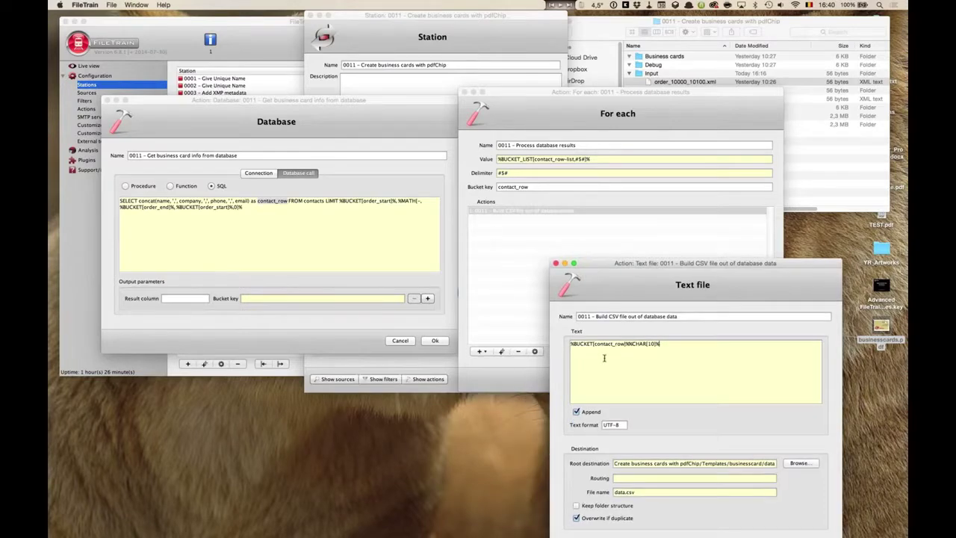
pyautogui.doubleClick(615, 344)
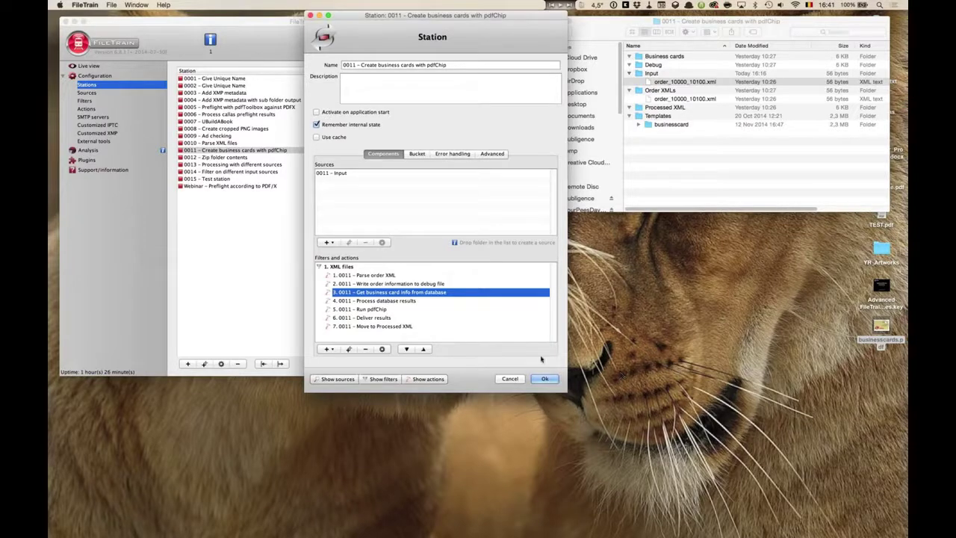
# Step: Open the "0006 - Process callas hits in XML report" action of station "0006 - Process callas preflight results" and highlight callas_xml_hits
pyautogui.click(198, 222)
pyautogui.click(228, 115)
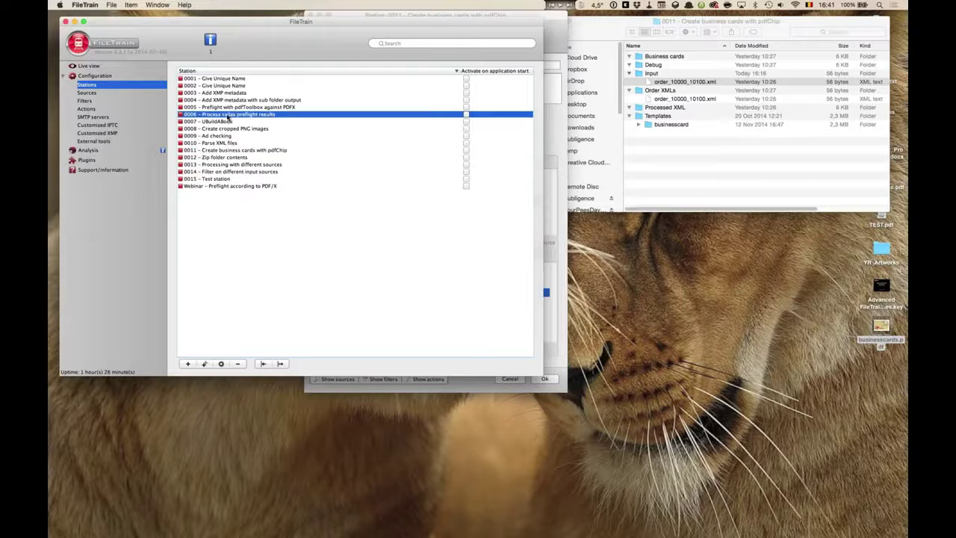
pyautogui.doubleClick(228, 115)
pyautogui.scroll(-2, 336, 320)
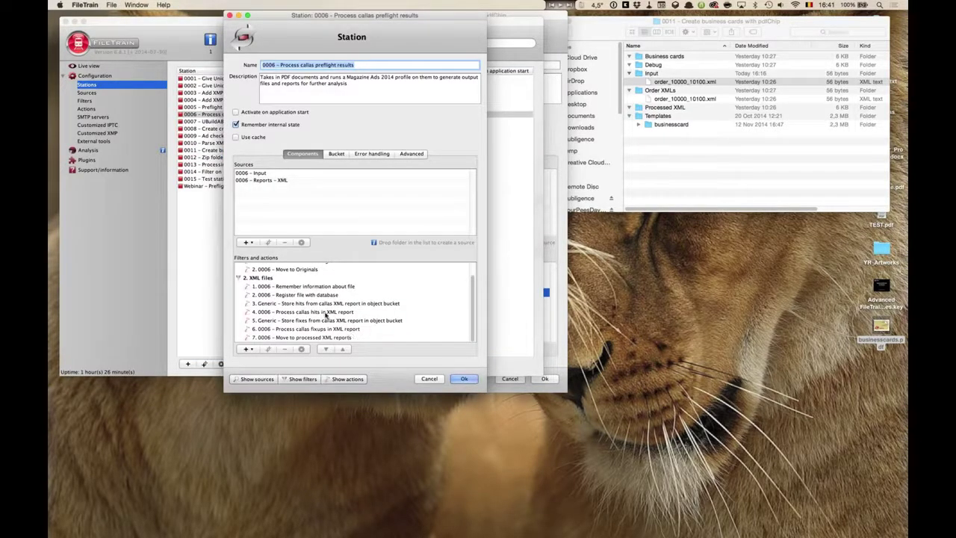
pyautogui.doubleClick(326, 312)
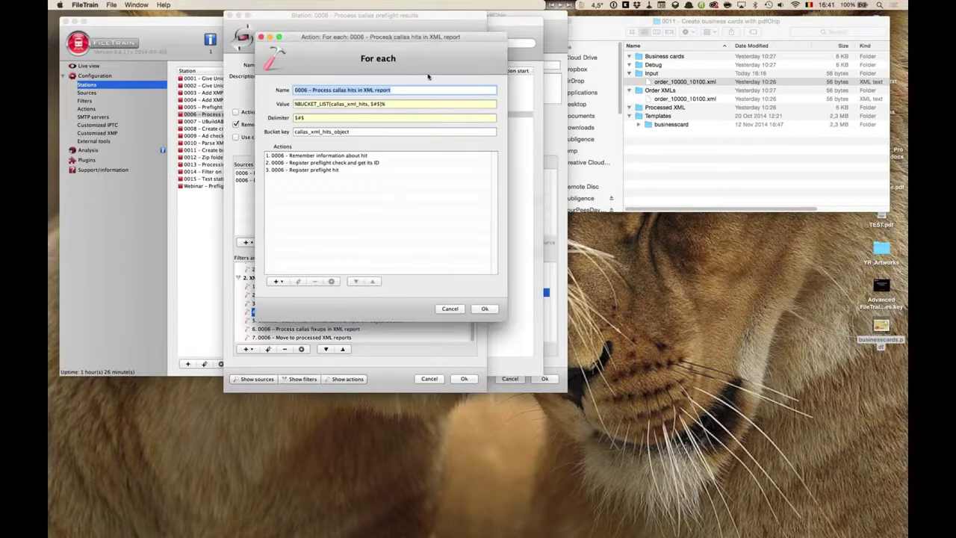
pyautogui.moveTo(543, 112); pyautogui.dragTo(616, 112)
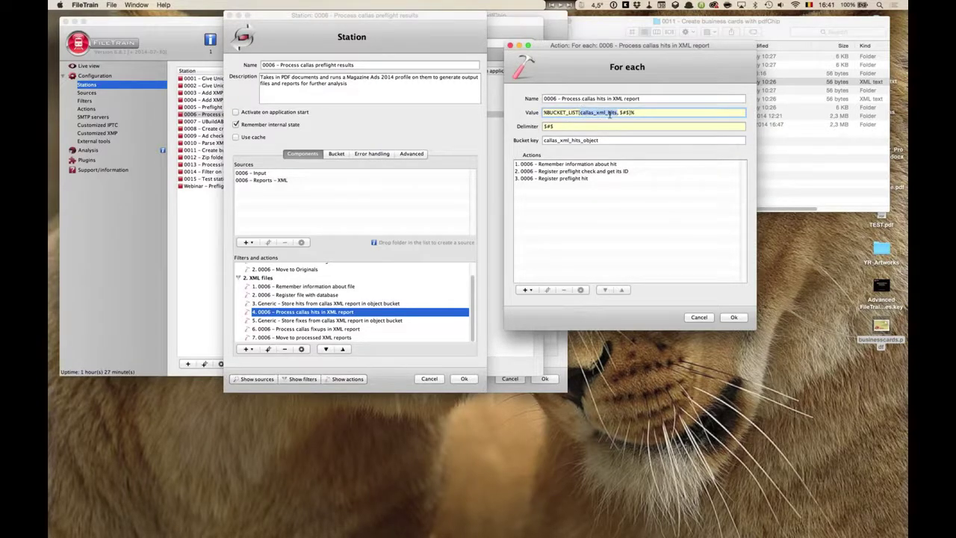
# Step: Open the "Generic - Store hits from callas XML report in object bucket" action and enlarge its window
pyautogui.click(327, 304)
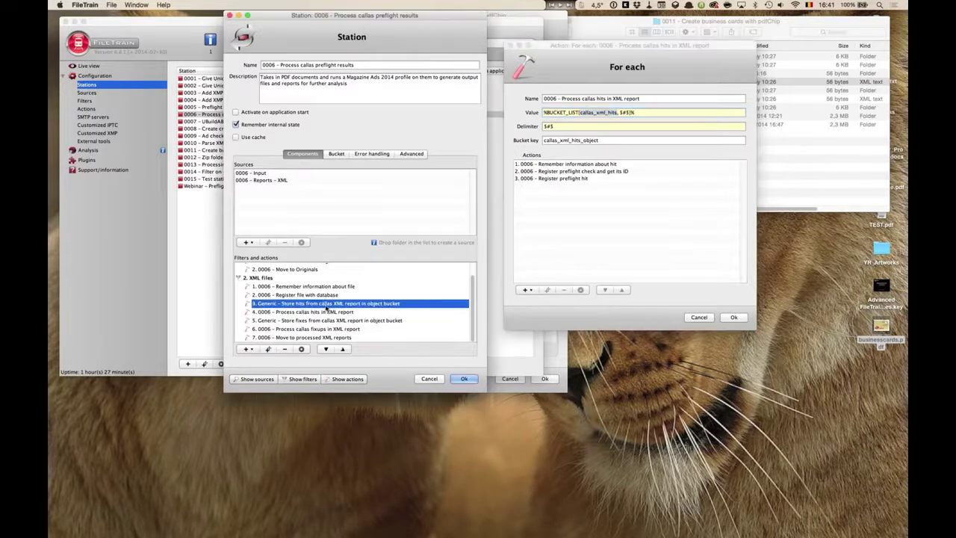
pyautogui.doubleClick(326, 304)
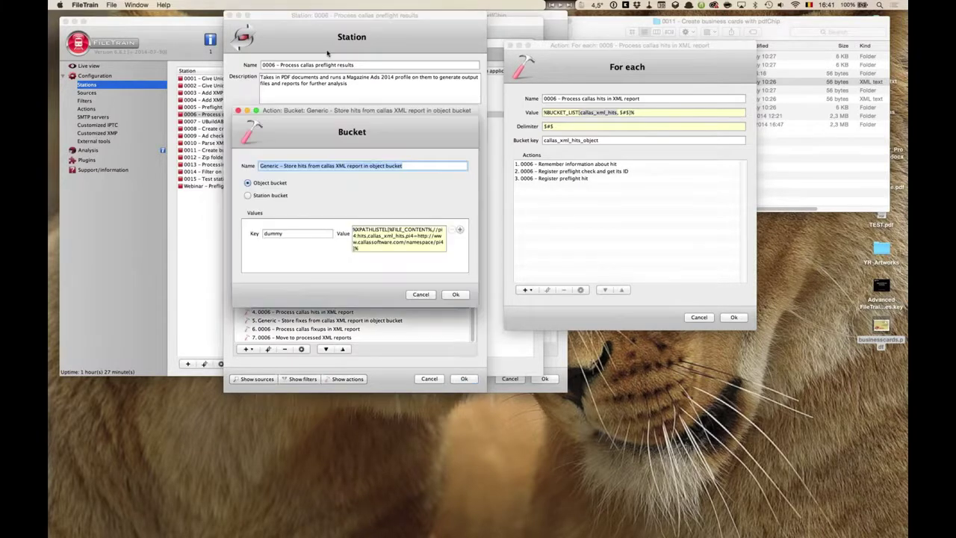
pyautogui.click(256, 110)
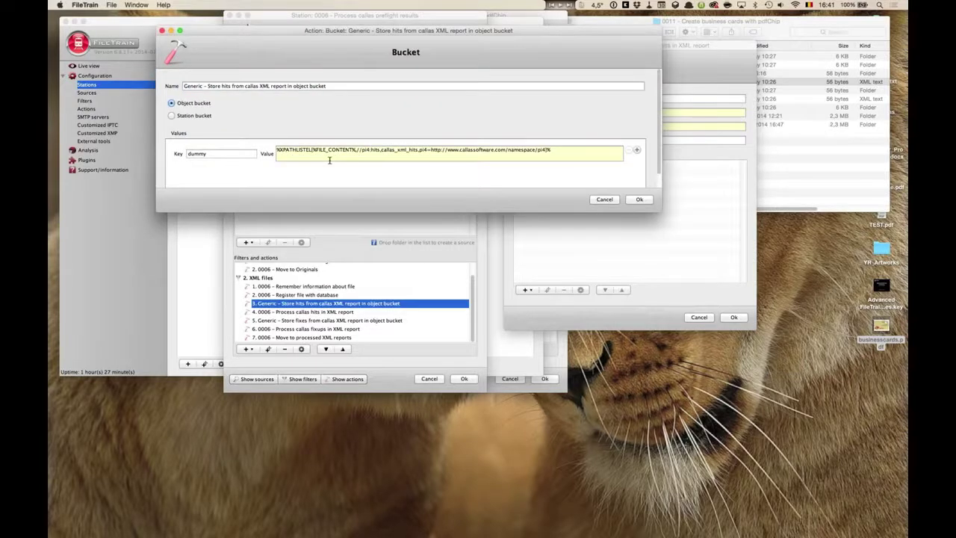
# Step: Highlight the %FILE_CONTENT% source and the //pi4:hits query in the XPATHLISTEL value
pyautogui.moveTo(313, 150); pyautogui.dragTo(356, 150)
pyautogui.click(283, 152)
pyautogui.click(307, 150)
pyautogui.click(357, 150)
pyautogui.moveTo(371, 150); pyautogui.dragTo(380, 150)
pyautogui.moveTo(381, 175); pyautogui.dragTo(372, 150)
pyautogui.click(363, 150)
pyautogui.moveTo(359, 150); pyautogui.dragTo(380, 150)
# Step: Highlight callas_xml_hits in the XPATHLISTEL value and move the Bucket window below the For each action's value
pyautogui.click(389, 150)
pyautogui.click(421, 150)
pyautogui.moveTo(381, 150); pyautogui.dragTo(418, 151)
pyautogui.moveTo(510, 31); pyautogui.dragTo(549, 230)
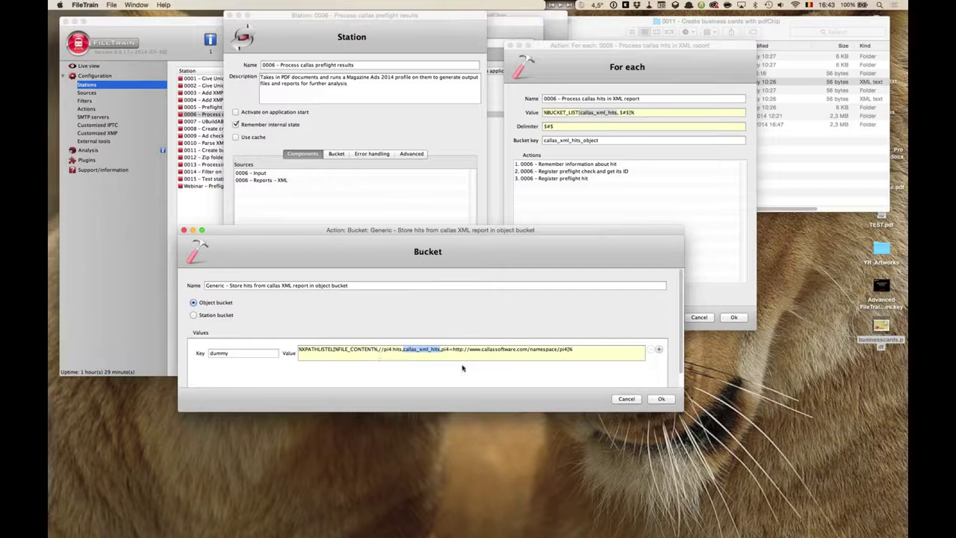
# Step: Close the Bucket action and highlight the %BUCKET_LIST function in the Value of the "0006 - Process callas hits in XML report" For each action
pyautogui.press('Return')
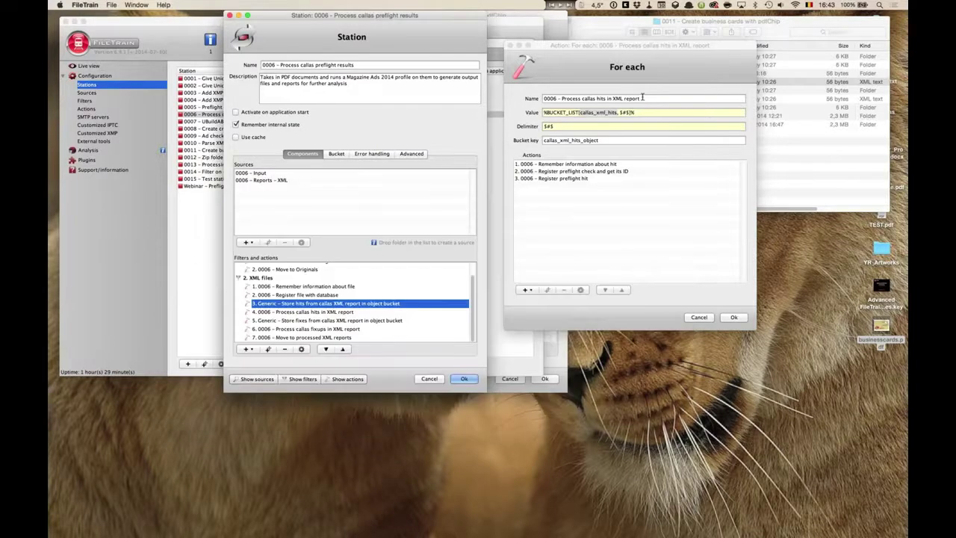
pyautogui.click(597, 112)
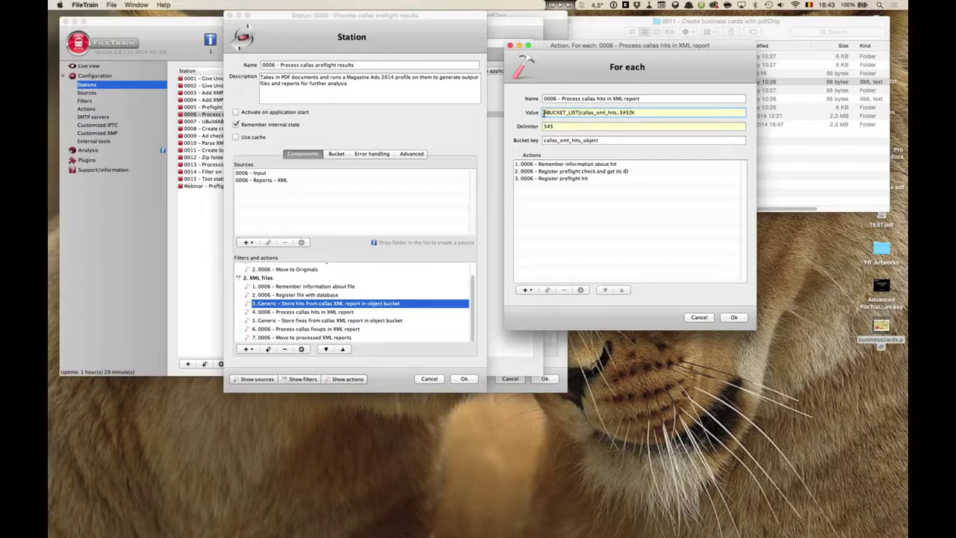
pyautogui.moveTo(544, 113); pyautogui.dragTo(580, 113)
pyautogui.click(623, 112)
# Step: Highlight the callas_xml_hits_object bucket key and select each of the For each action's three nested actions in turn
pyautogui.doubleClick(599, 141)
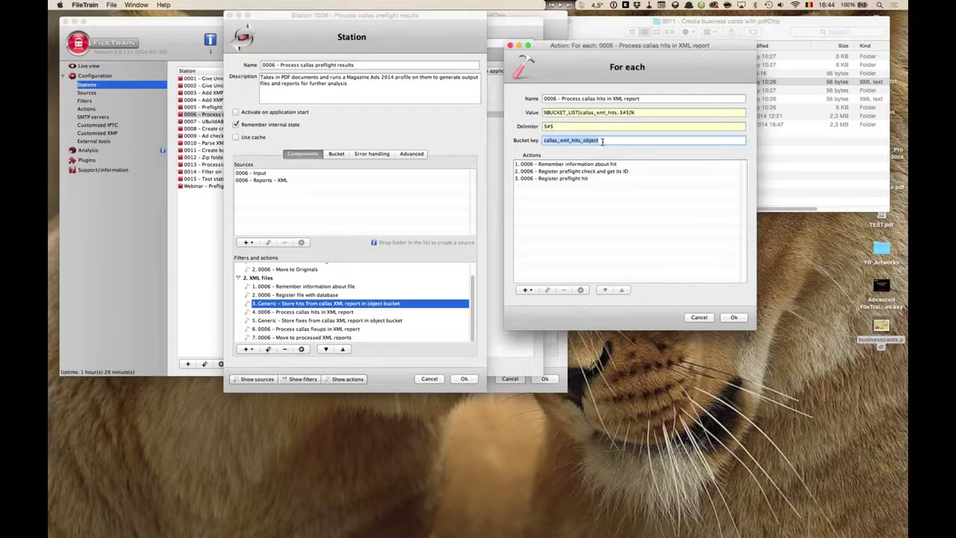
pyautogui.click(602, 141)
pyautogui.click(580, 163)
pyautogui.click(581, 171)
pyautogui.click(581, 180)
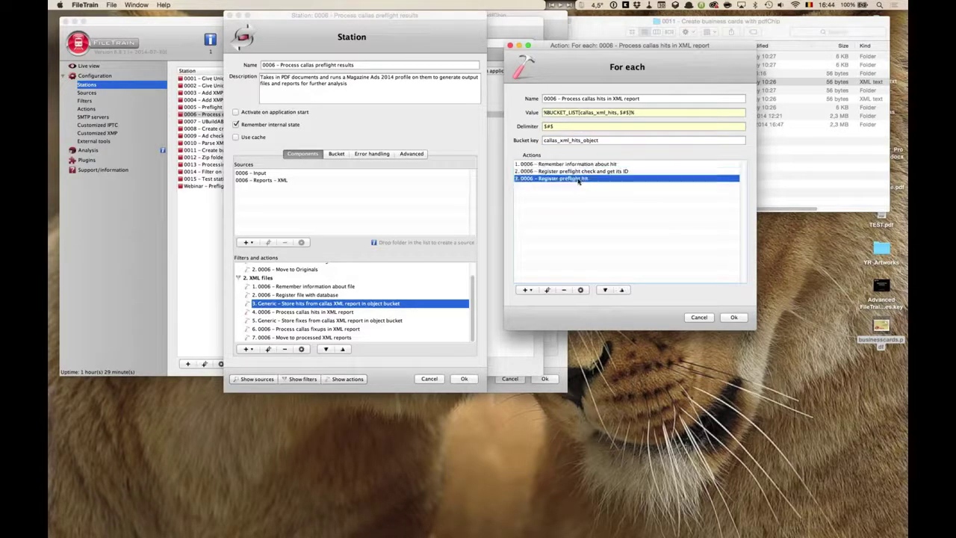
pyautogui.click(634, 138)
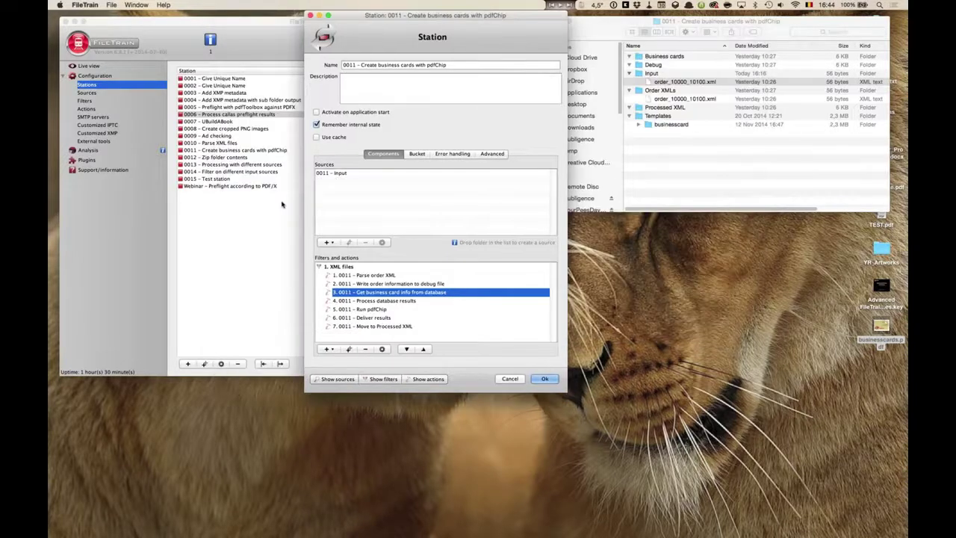
# Step: Switch to the Keynote presentation, show the "Command-line tools" slide, and return to FileTrain
pyautogui.press('super+Tab')
pyautogui.press('super+Tab')
pyautogui.press('super+Tab')
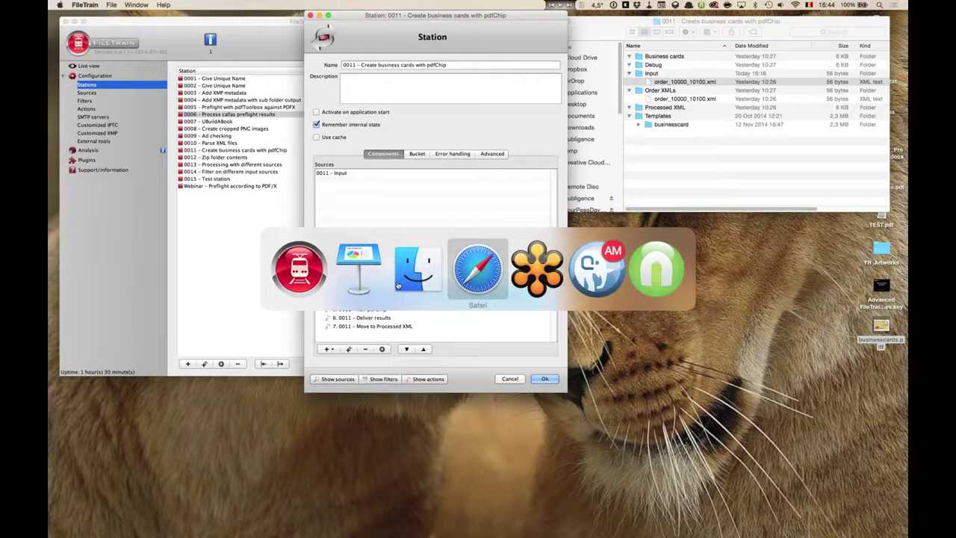
pyautogui.click(360, 270)
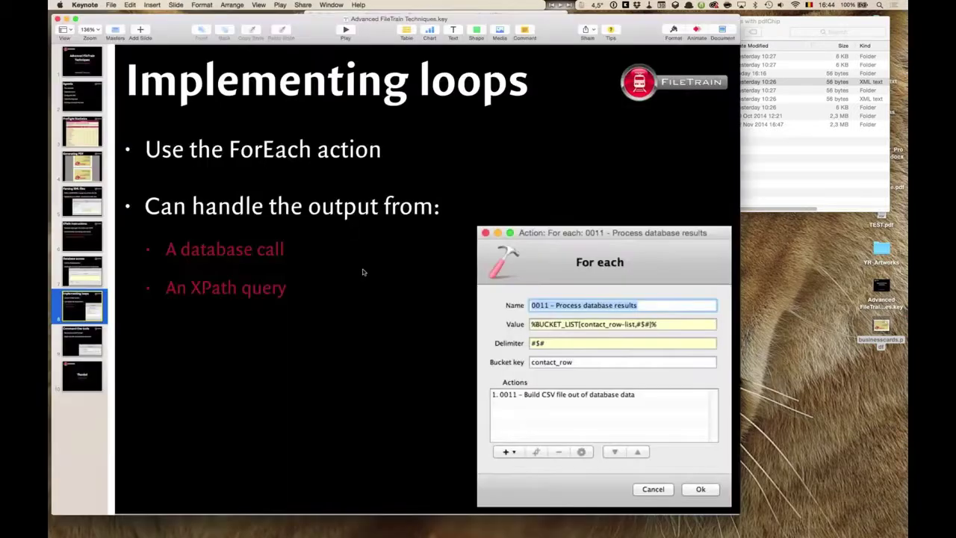
pyautogui.click(100, 334)
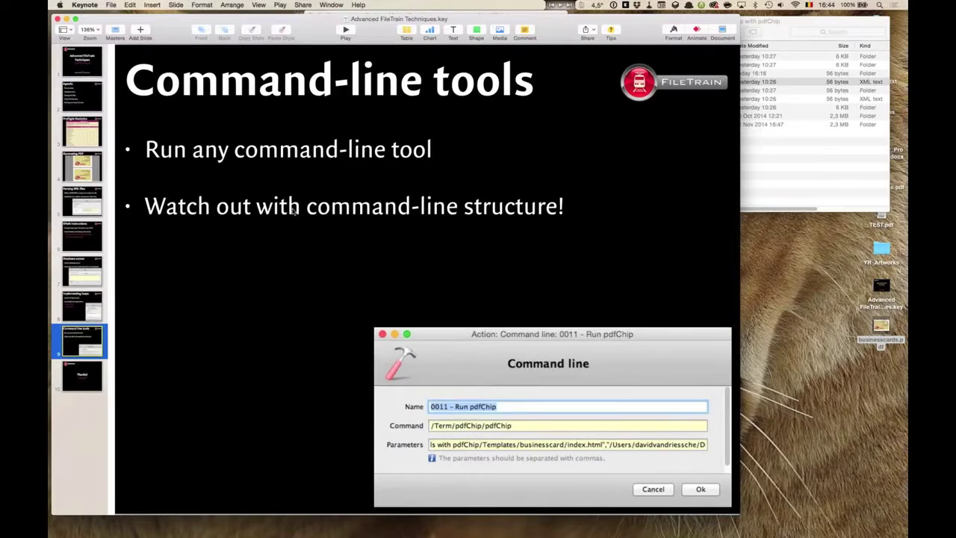
pyautogui.press('super+h')
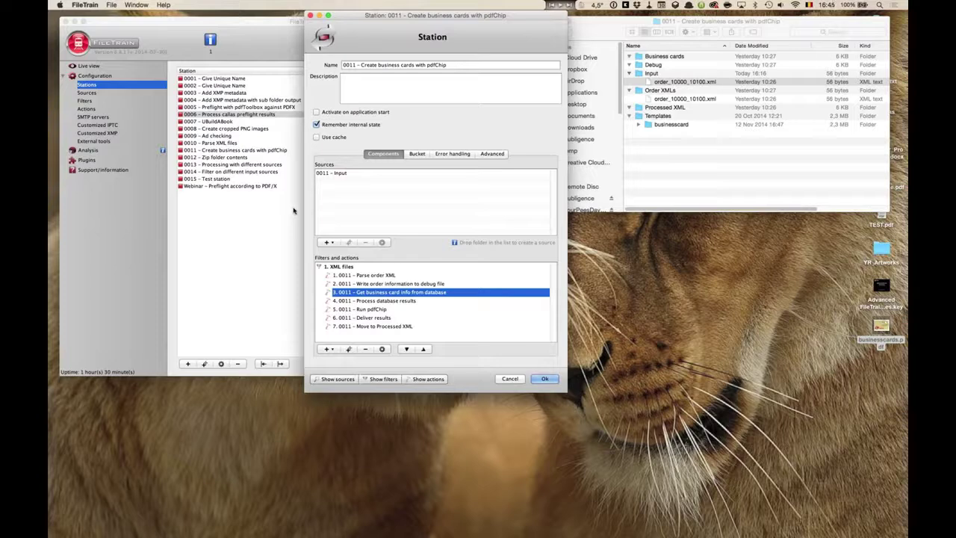
# Step: Open the "0006 - Process files with Magazine Ads 2014" action of station "0006 - Process callas preflight results"
pyautogui.click(240, 115)
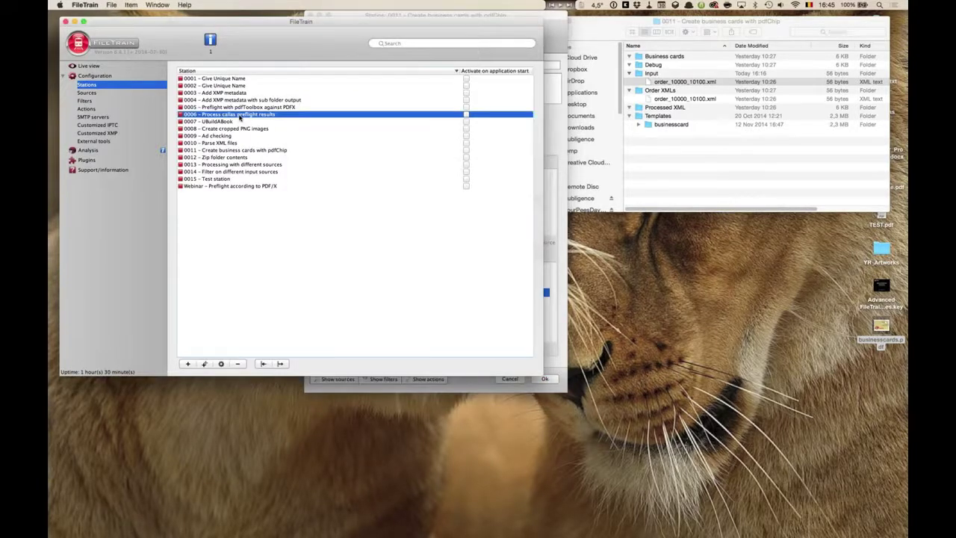
pyautogui.doubleClick(240, 116)
pyautogui.scroll(-3, 334, 296)
pyautogui.scroll(1, 335, 295)
pyautogui.doubleClick(309, 274)
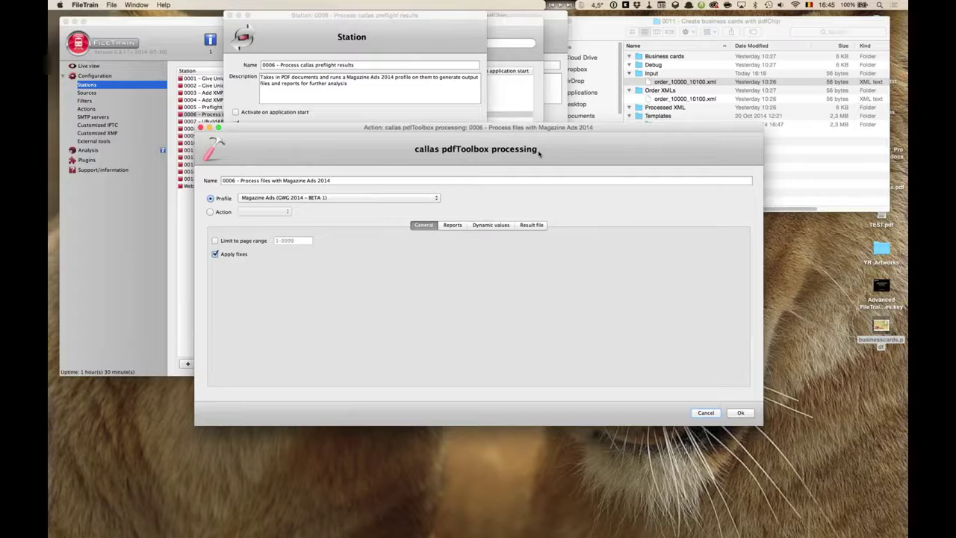
# Step: Review the pdfToolbox action's General, Reports, Dynamic values and Result file settings, and close the action and its station
pyautogui.click(457, 226)
pyautogui.click(487, 225)
pyautogui.click(531, 225)
pyautogui.click(491, 226)
pyautogui.click(453, 225)
pyautogui.click(423, 226)
pyautogui.click(452, 226)
pyautogui.click(527, 229)
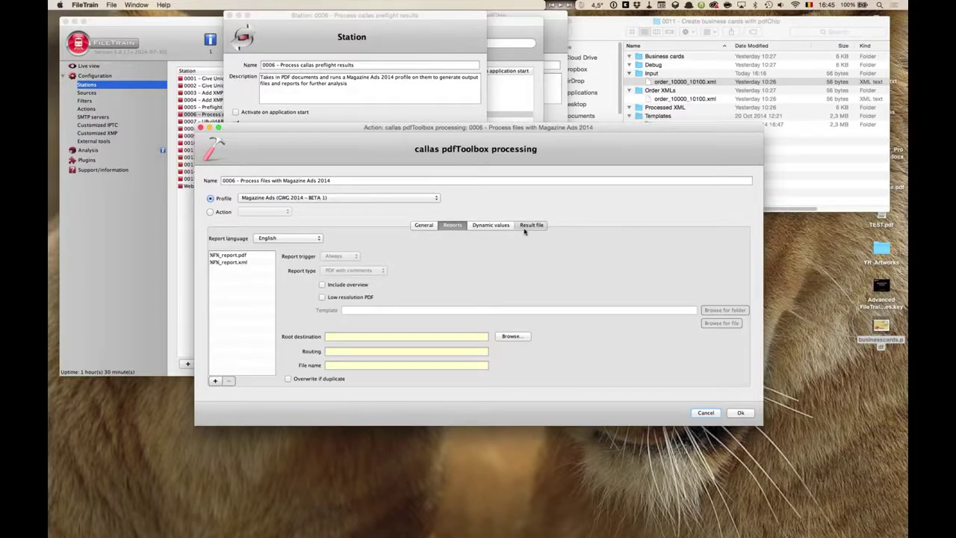
pyautogui.press('Return')
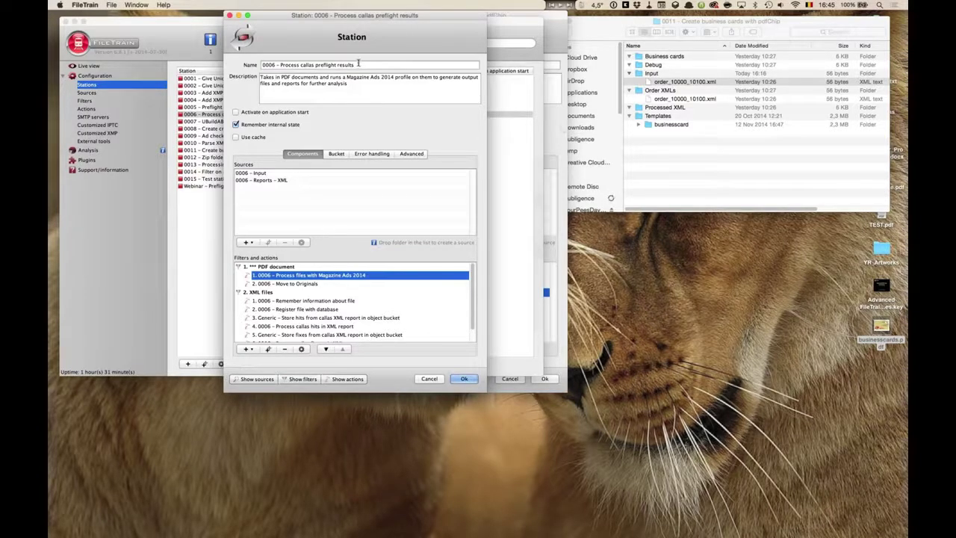
pyautogui.click(229, 15)
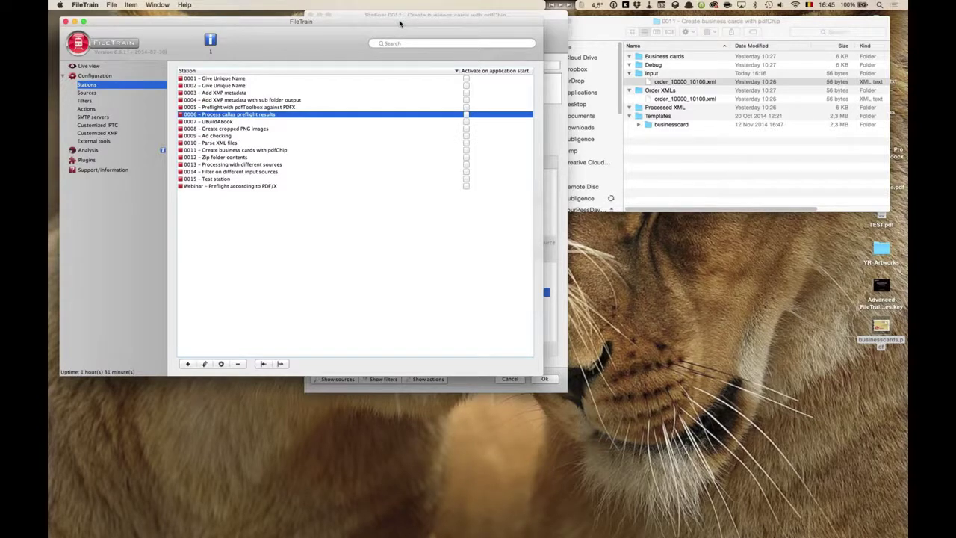
# Step: Switch to the Finder window, expand the businesscard template folder, and make the window taller to show its contents
pyautogui.click(702, 142)
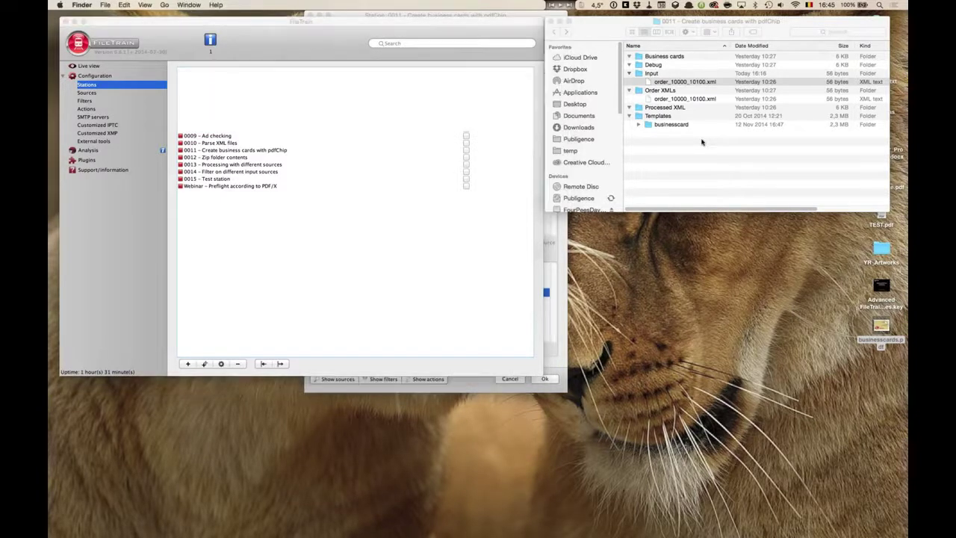
pyautogui.click(640, 125)
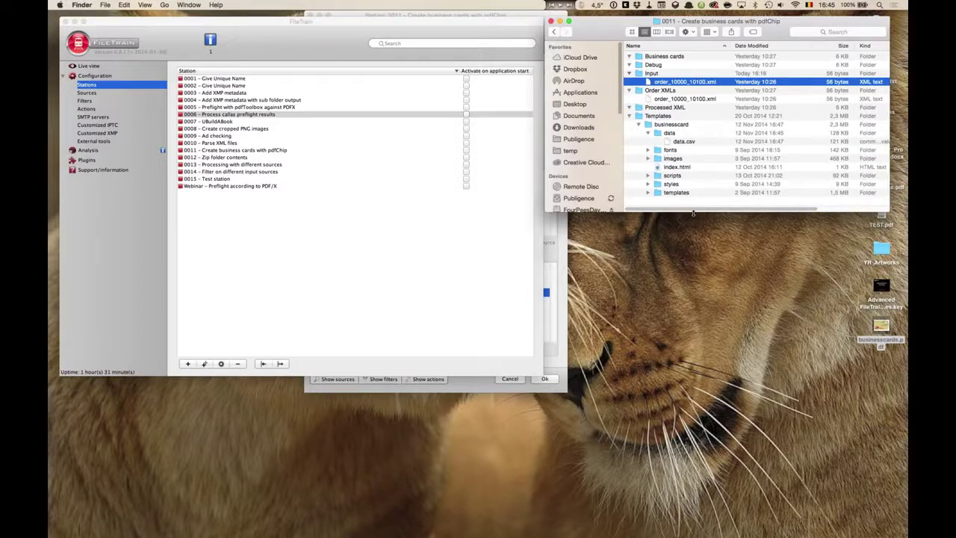
pyautogui.moveTo(694, 213); pyautogui.dragTo(690, 314)
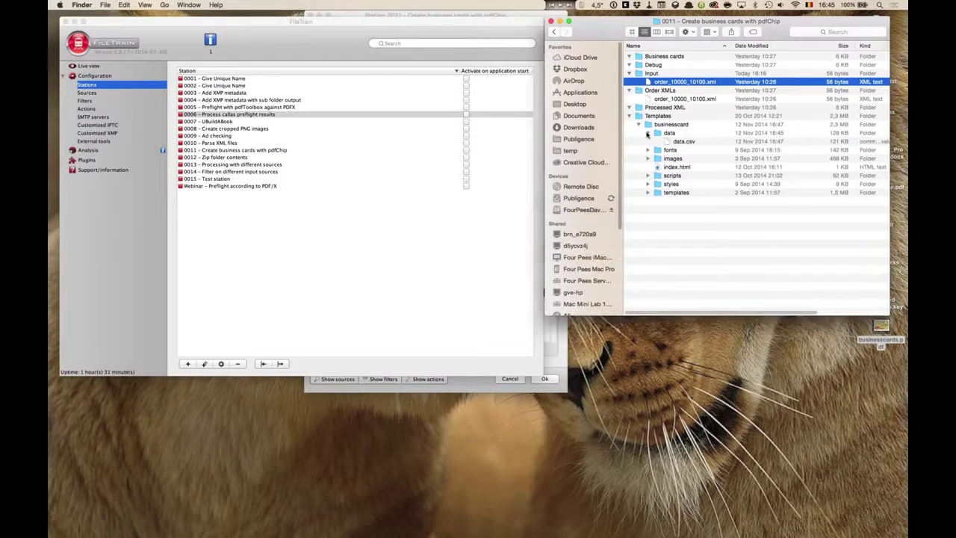
# Step: Bring the "0011 - Create business cards with pdfChip" station forward, move it off the Finder window, and open its "0011 - Run pdfChip" action
pyautogui.click(348, 186)
pyautogui.click(499, 15)
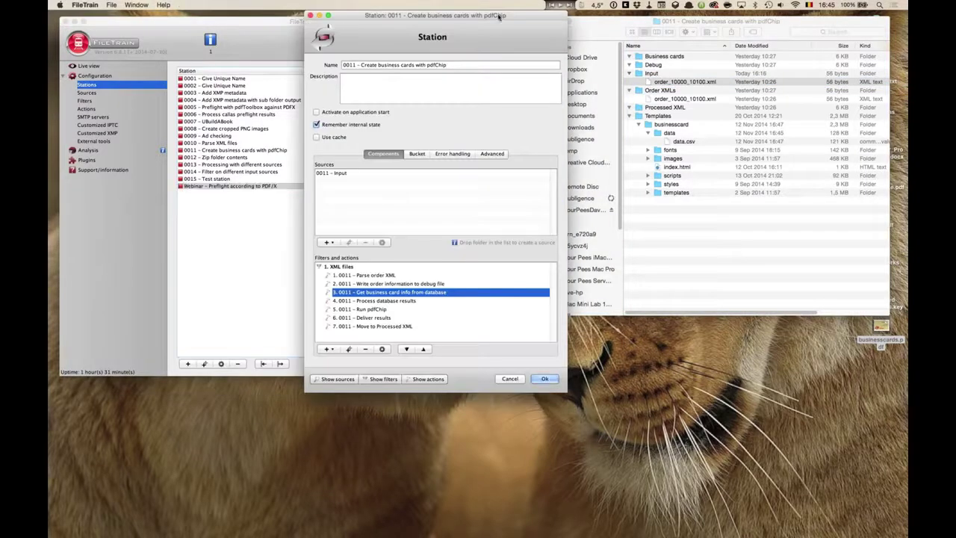
pyautogui.moveTo(499, 15); pyautogui.dragTo(458, 15)
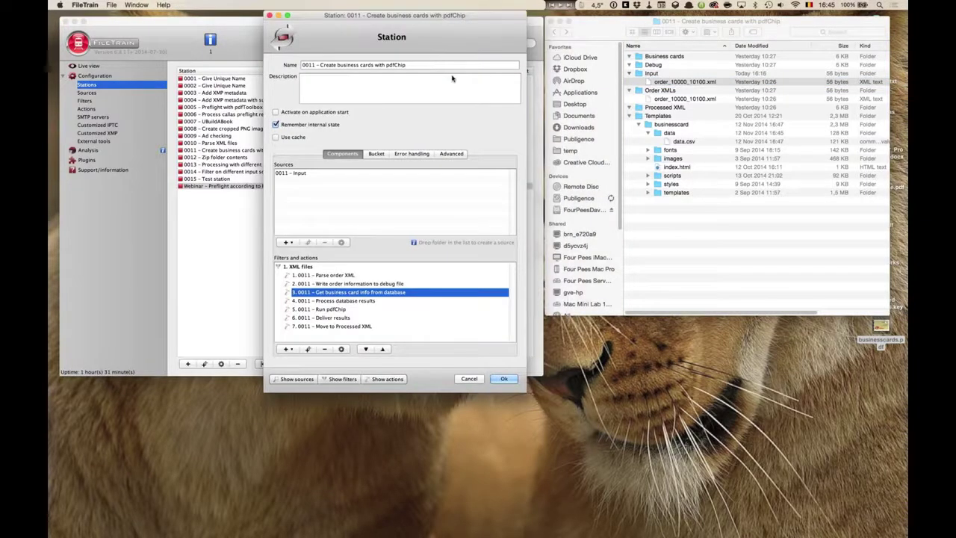
pyautogui.doubleClick(328, 309)
# Step: Lower the Finder window to uncover the desktop's temp folder, open that folder, and go up to Macintosh HD
pyautogui.moveTo(863, 20); pyautogui.dragTo(865, 53)
pyautogui.doubleClick(881, 25)
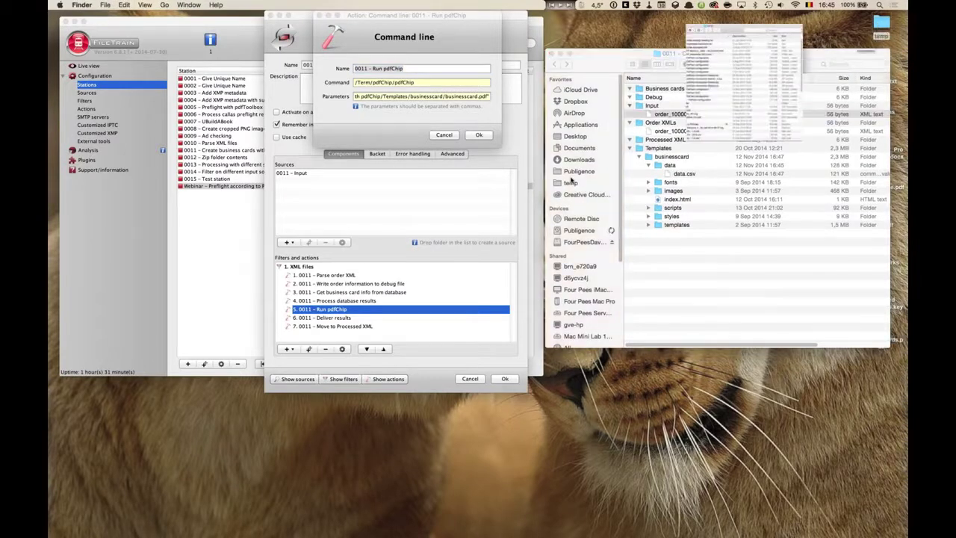
pyautogui.keyDown('super'); pyautogui.click(436, 49); pyautogui.keyUp('super')
pyautogui.click(433, 89)
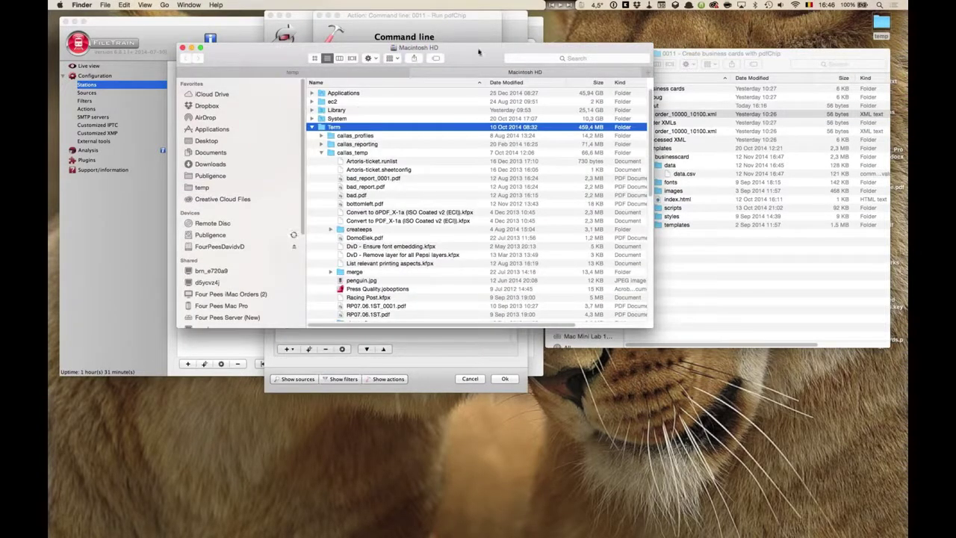
# Step: Open the pdfChip folder inside Term, select pdfChip.app, and move the Finder window below the Command line action
pyautogui.moveTo(479, 51); pyautogui.dragTo(484, 134)
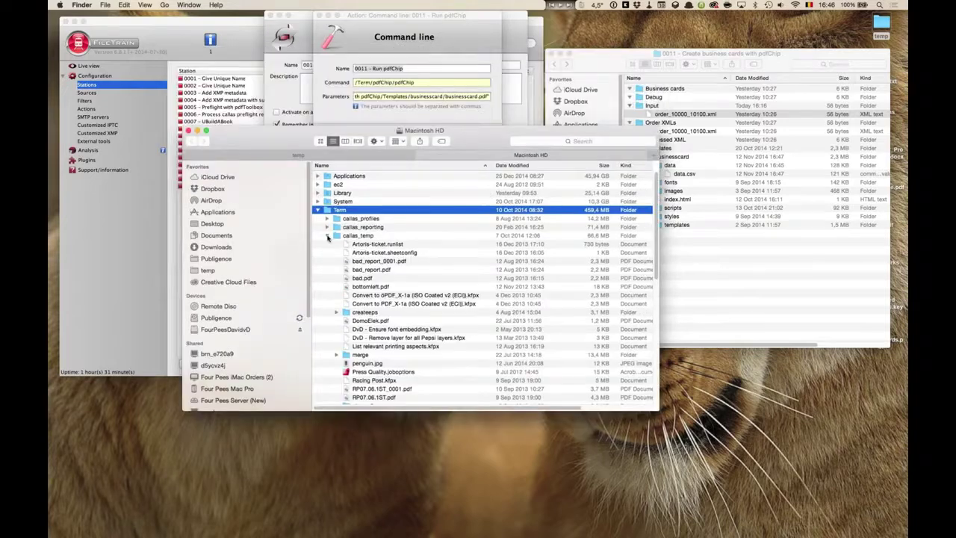
pyautogui.click(328, 236)
pyautogui.doubleClick(348, 279)
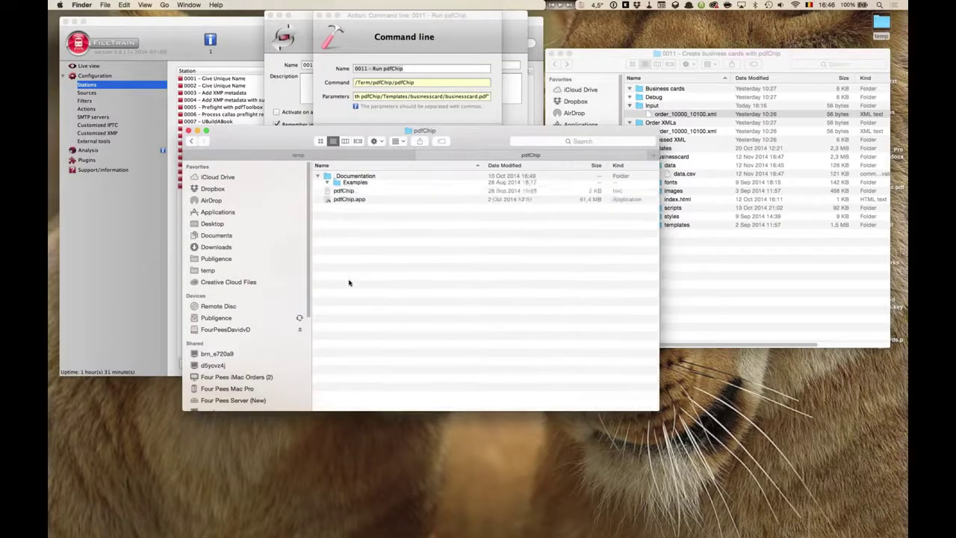
pyautogui.click(351, 227)
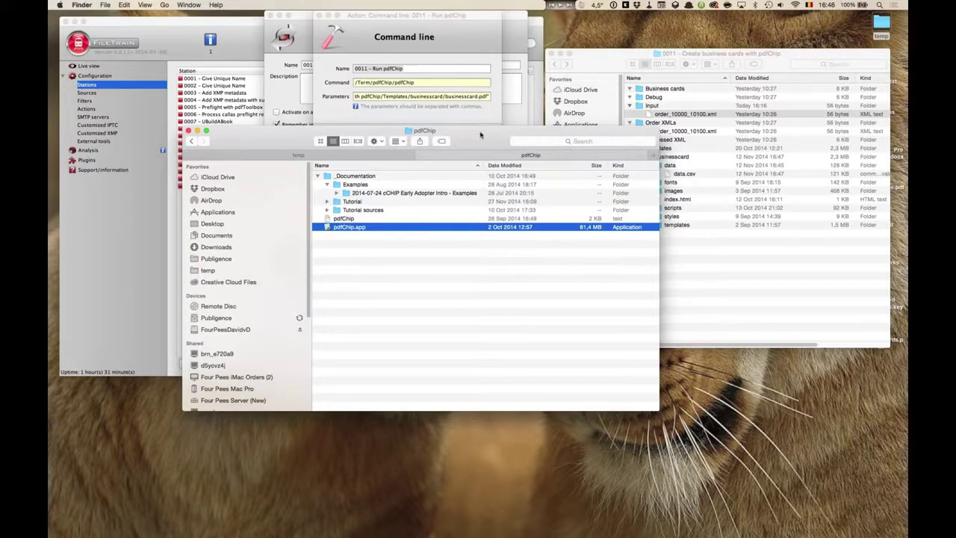
pyautogui.moveTo(479, 130); pyautogui.dragTo(506, 202)
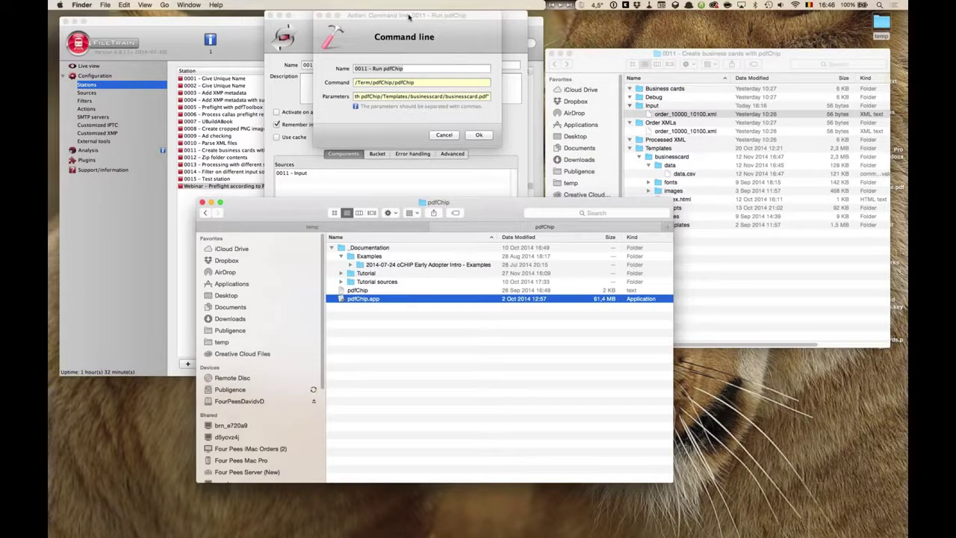
# Step: Move the Command line action window and widen it across the screen to show the whole Parameters value
pyautogui.moveTo(409, 17); pyautogui.dragTo(332, 17)
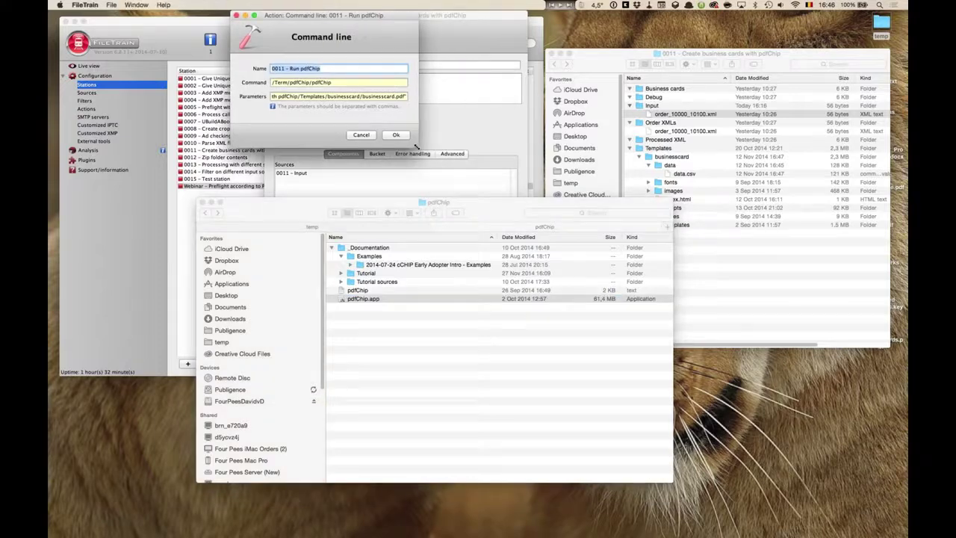
pyautogui.moveTo(438, 147); pyautogui.dragTo(885, 148)
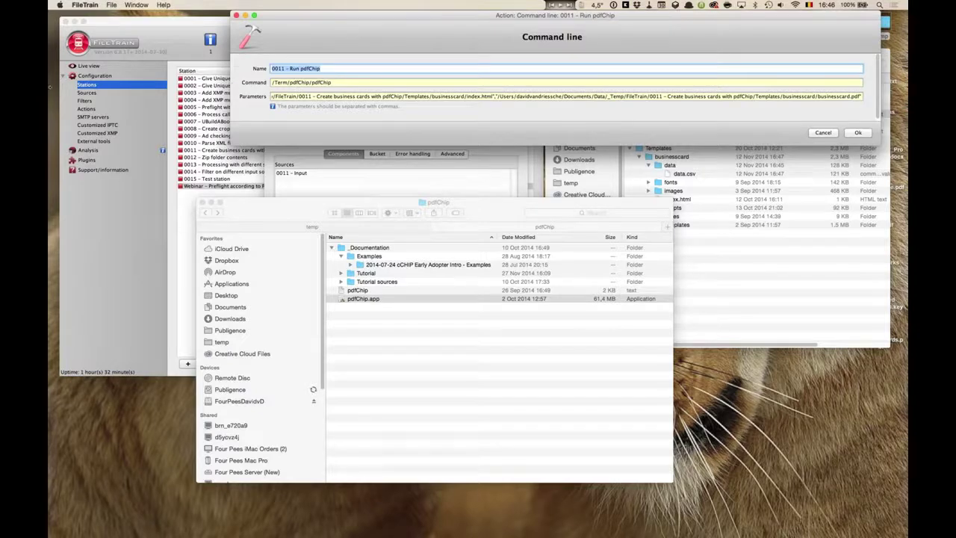
pyautogui.moveTo(49, 86); pyautogui.dragTo(48, 89)
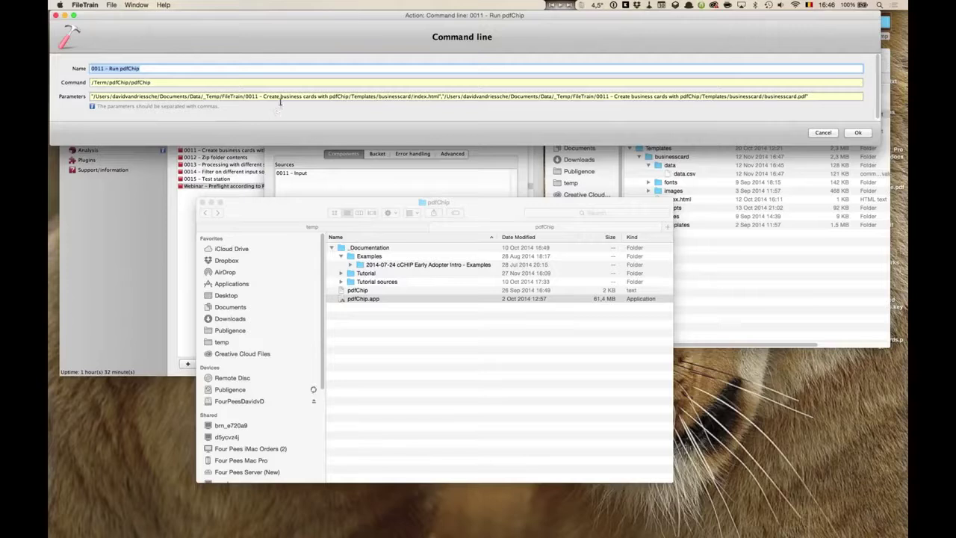
# Step: Highlight the /Term/pdfChip/pdfChip command path and select the matching pdfChip file in the Finder window
pyautogui.click(153, 67)
pyautogui.click(157, 83)
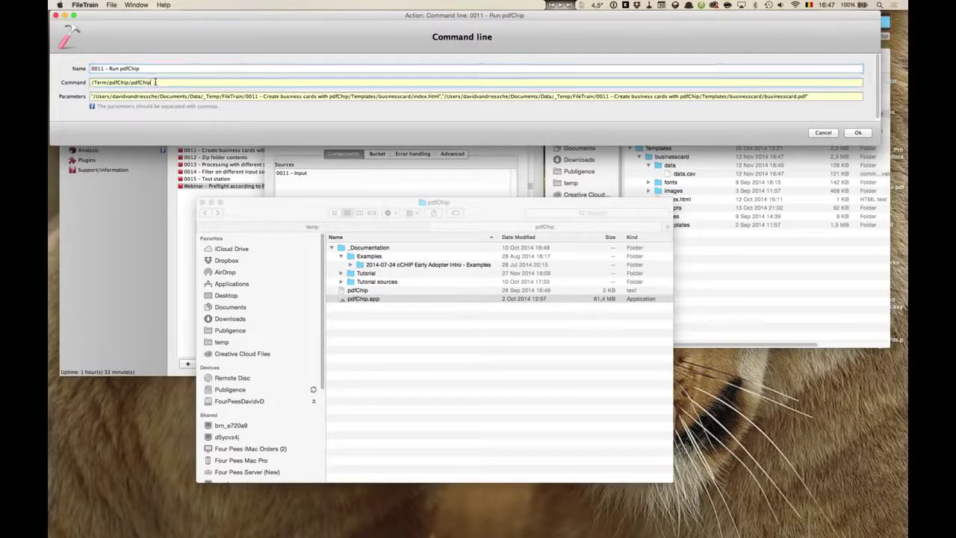
pyautogui.moveTo(159, 84); pyautogui.dragTo(75, 84)
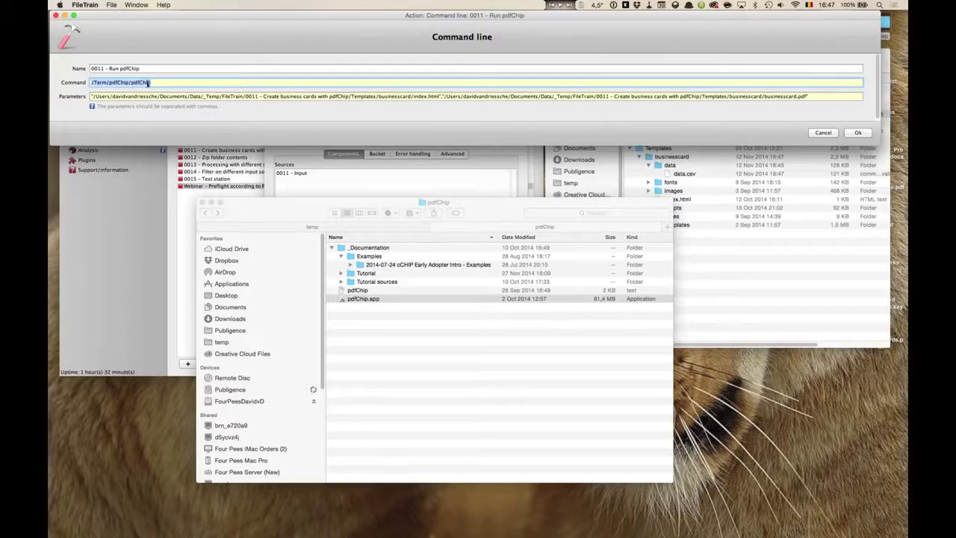
pyautogui.click(358, 292)
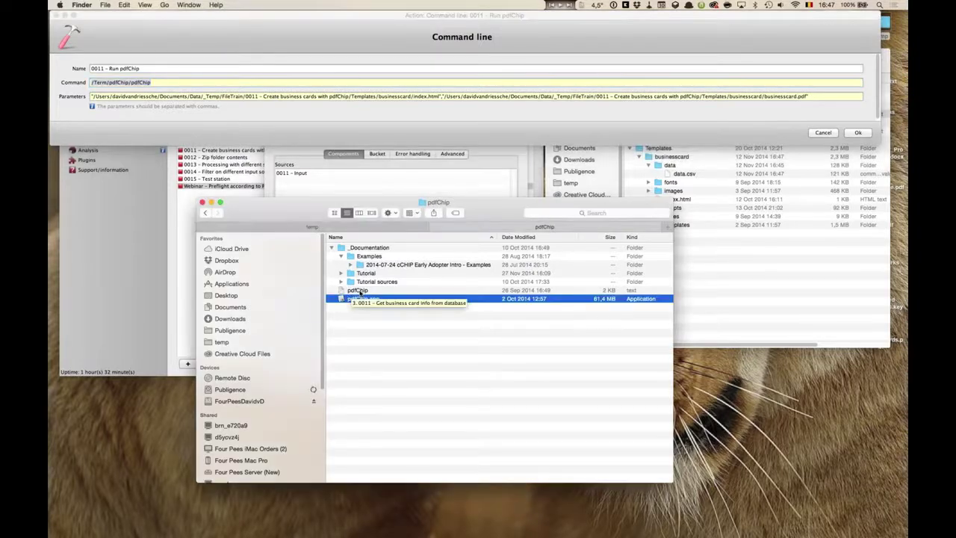
pyautogui.click(360, 291)
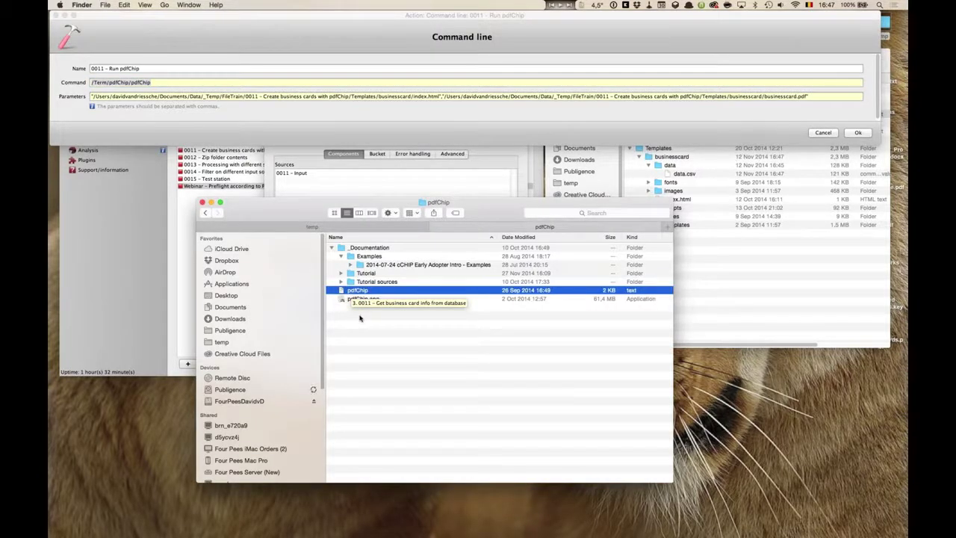
# Step: Return to the Command line action, highlight the full Parameters value, and place the cursor within its index.html path
pyautogui.click(159, 82)
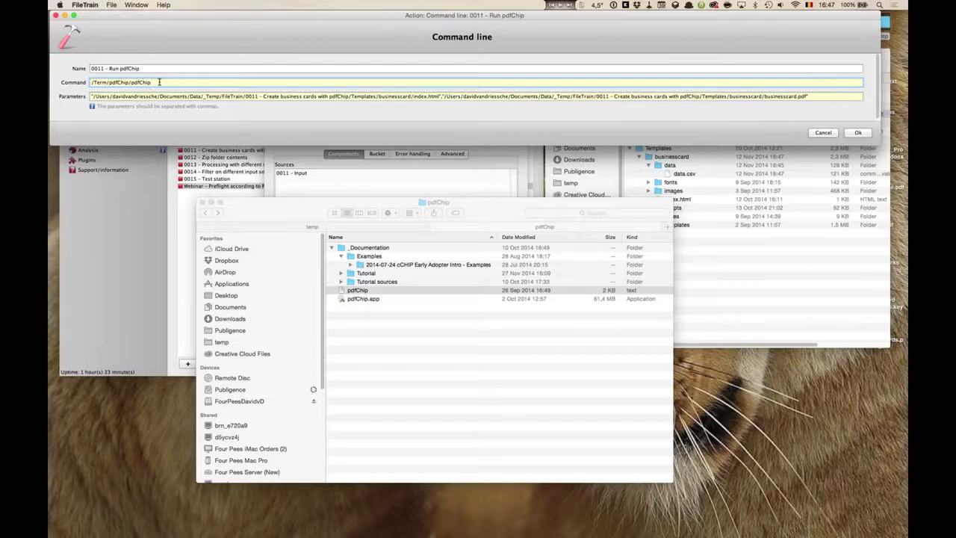
pyautogui.tripleClick(98, 96)
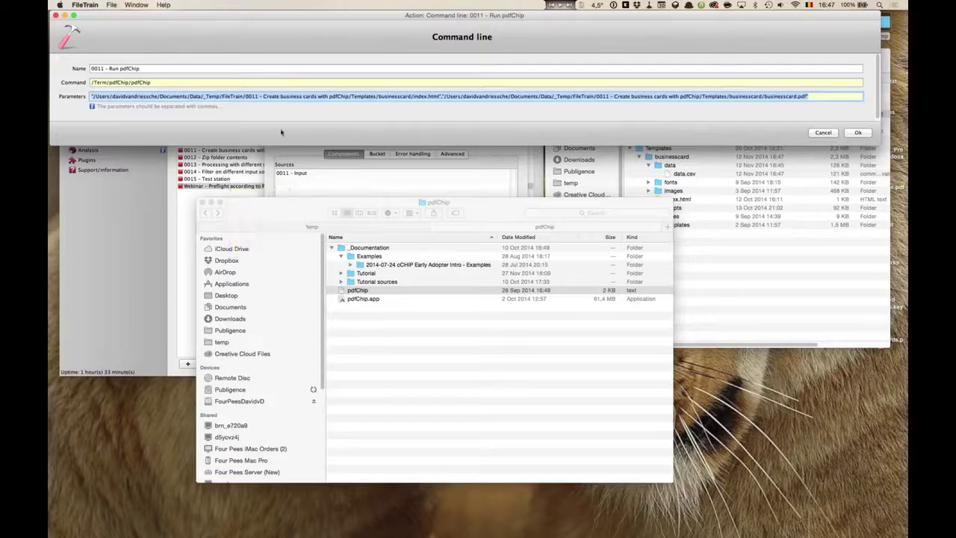
pyautogui.click(272, 97)
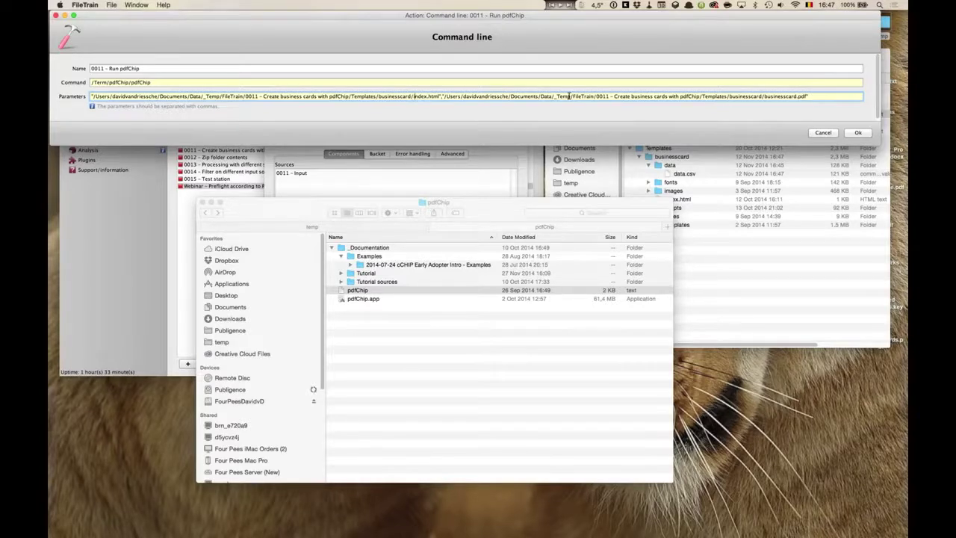
# Step: Highlight the full /Term/pdfChip/pdfChip path in the Command field, leaving its value unedited
pyautogui.click(153, 82)
pyautogui.moveTo(90, 81); pyautogui.dragTo(155, 108)
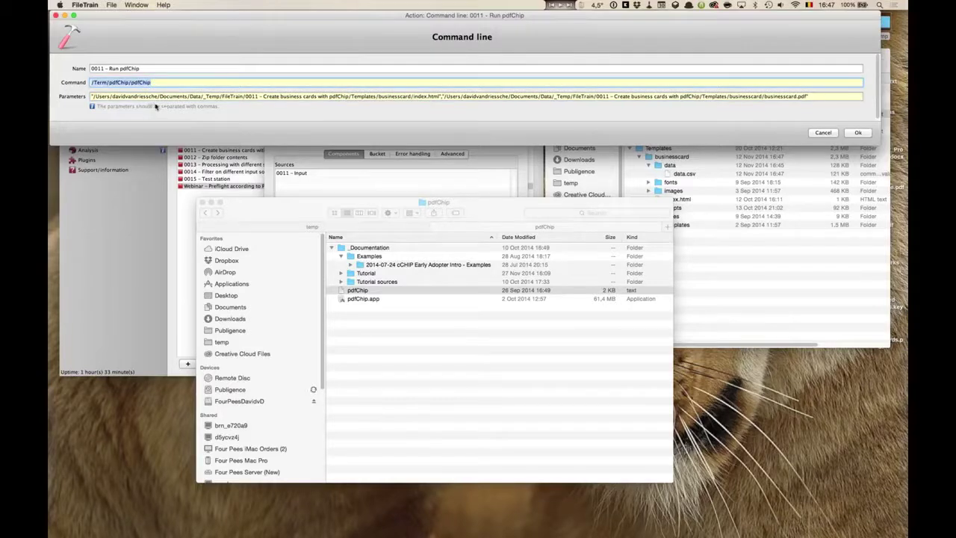
pyautogui.click(188, 82)
# Step: Try adding a --nooptimisation option at the end of the Parameters value, remove it, and close the Command line action
pyautogui.click(820, 95)
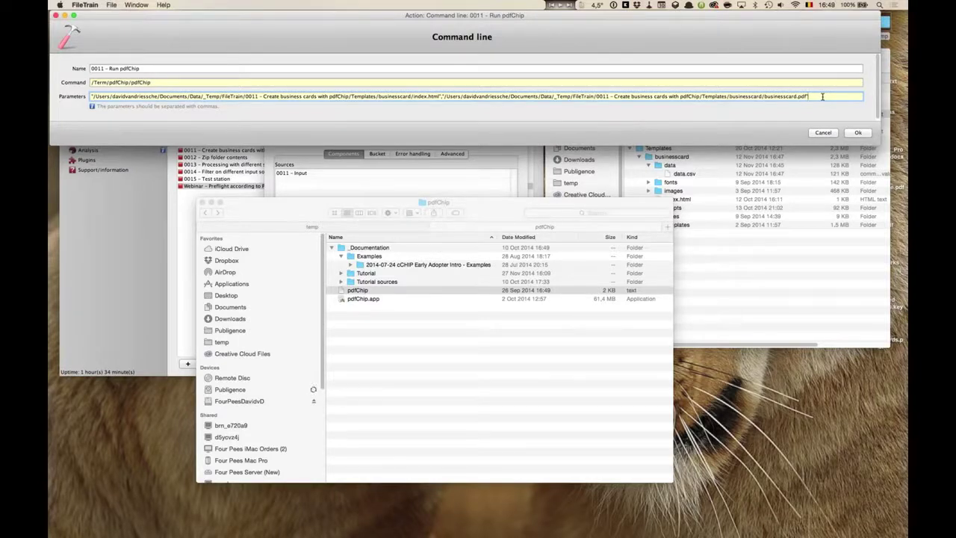
pyautogui.write('--')
pyautogui.write('nooptimisation')
pyautogui.moveTo(851, 97); pyautogui.dragTo(805, 97)
pyautogui.press('BackSpace')
pyautogui.press('Return')
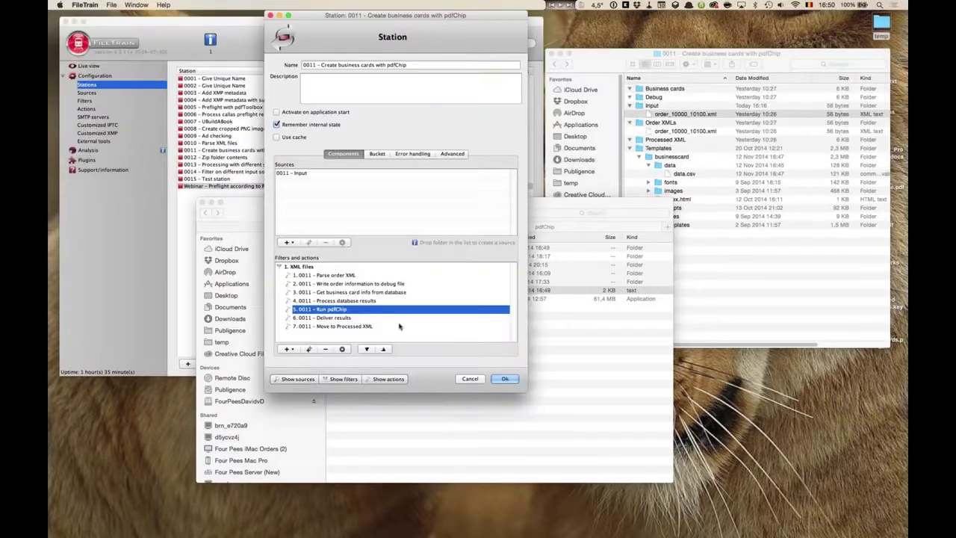
# Step: Reopen the 0011 - Run pdfChip action, widen its window to view the Parameters value, and close it without saving
pyautogui.doubleClick(338, 312)
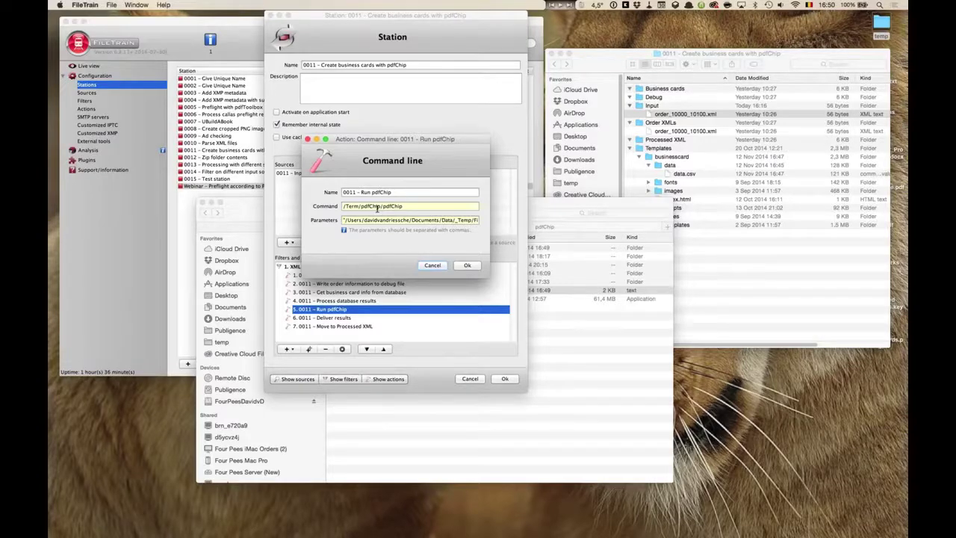
pyautogui.moveTo(446, 142); pyautogui.dragTo(309, 97)
pyautogui.moveTo(346, 222); pyautogui.dragTo(862, 236)
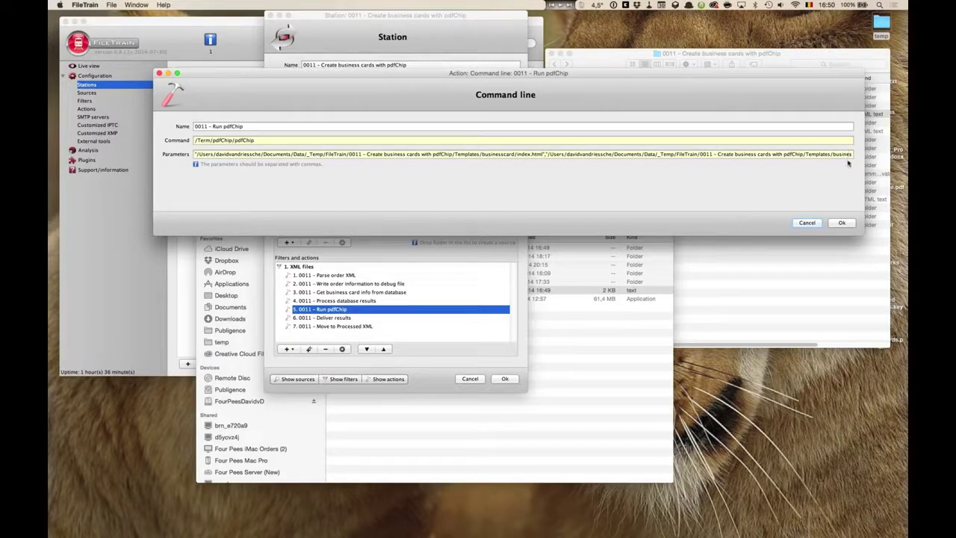
pyautogui.click(806, 222)
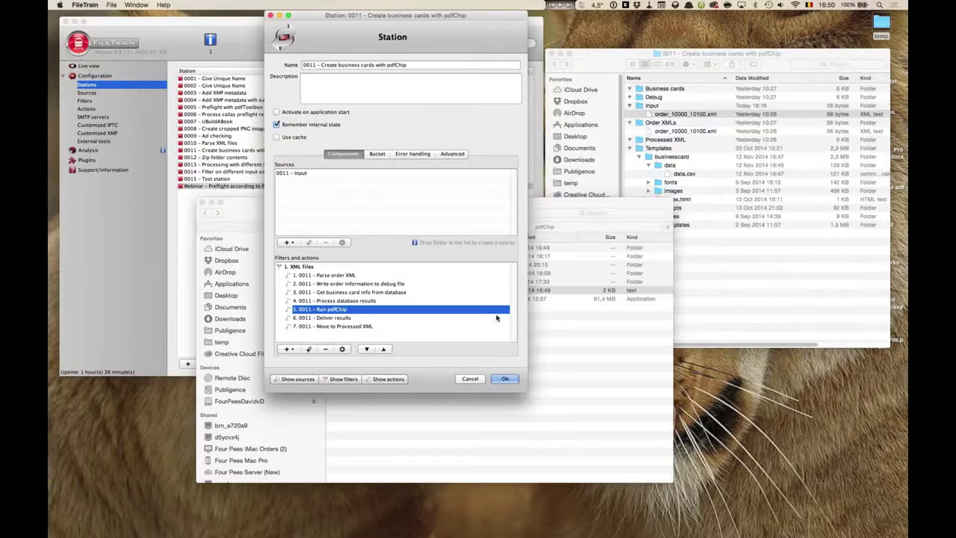
# Step: Close the 0011 station editor without saving and minimise the pdfChip Finder window
pyautogui.click(340, 318)
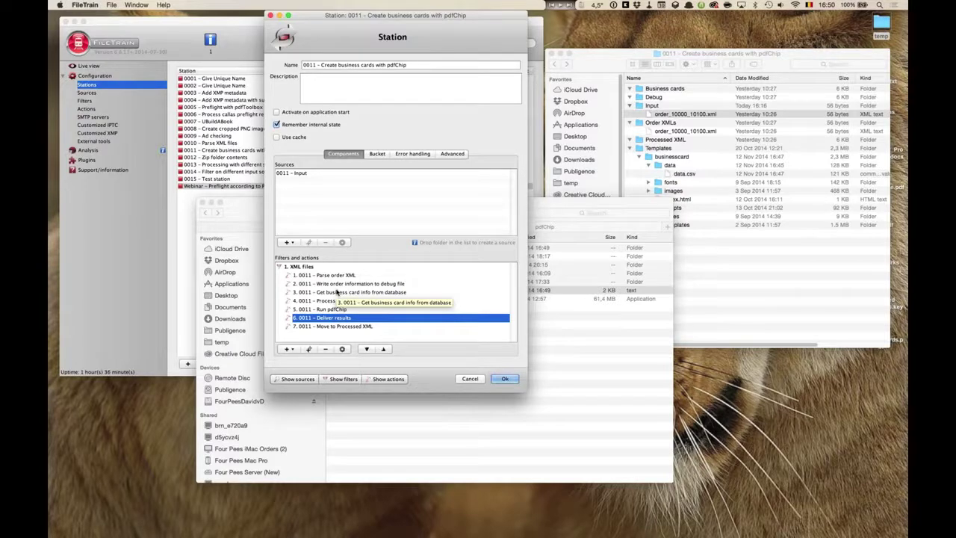
pyautogui.click(470, 379)
pyautogui.click(574, 288)
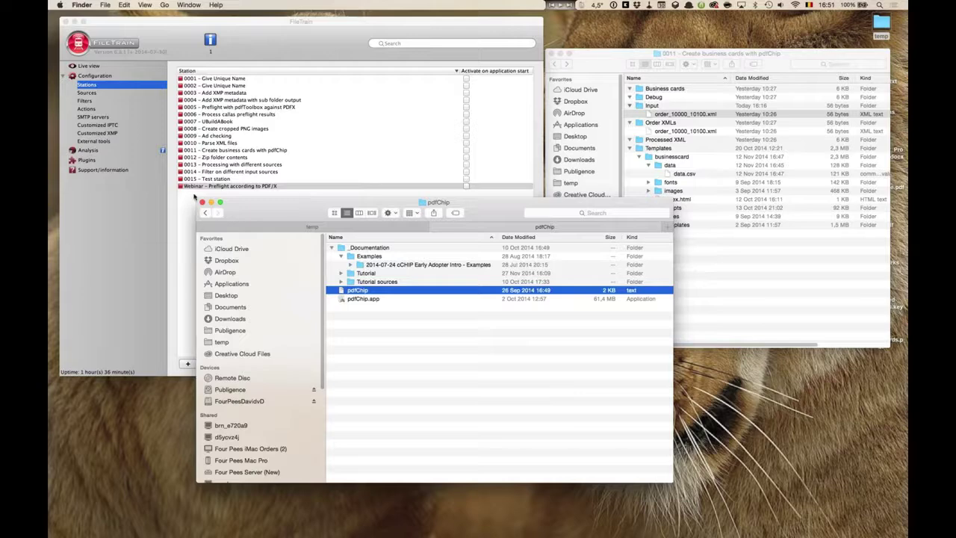
pyautogui.click(212, 203)
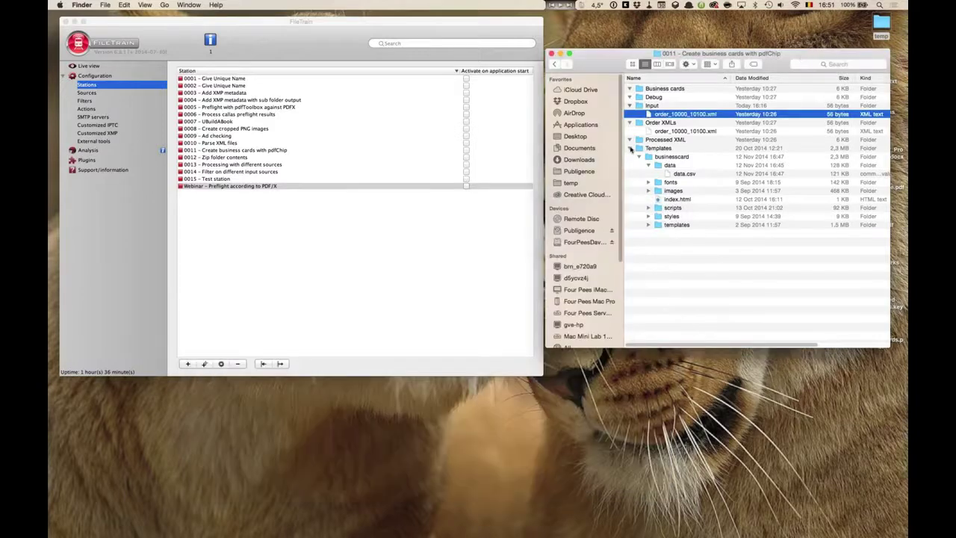
# Step: Collapse the Templates folder in Finder and start the 0011 - Create business cards with pdfChip station in FileTrain
pyautogui.click(630, 148)
pyautogui.click(630, 148)
pyautogui.click(630, 148)
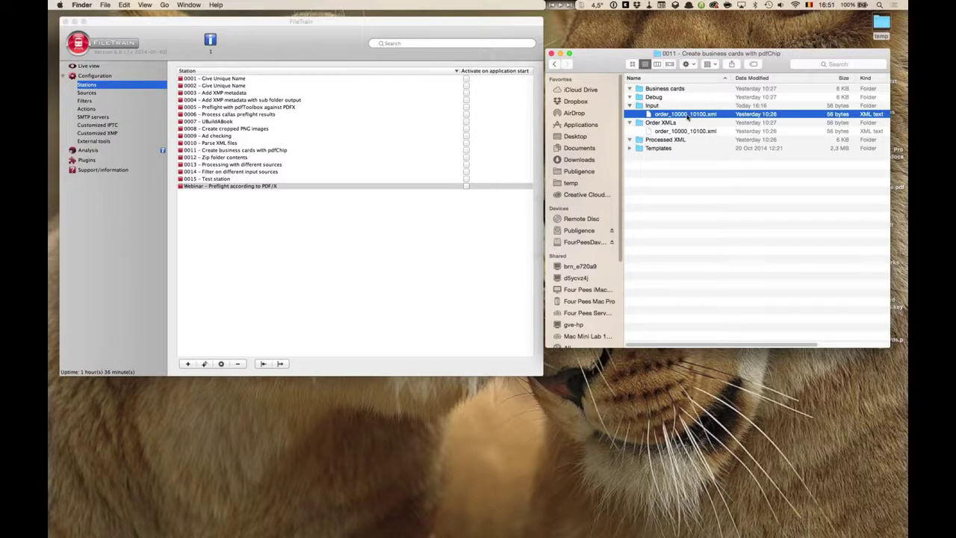
pyautogui.click(219, 274)
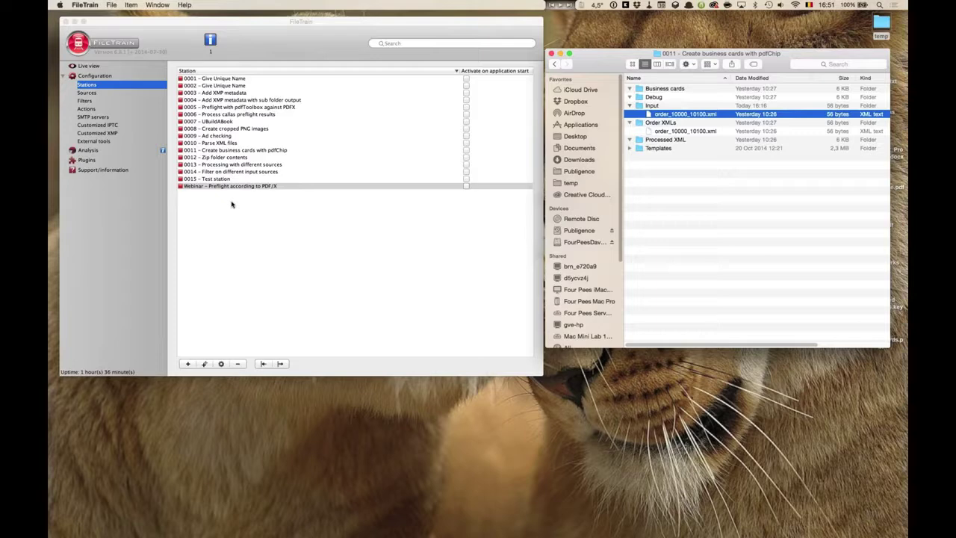
pyautogui.rightClick(233, 151)
pyautogui.click(254, 156)
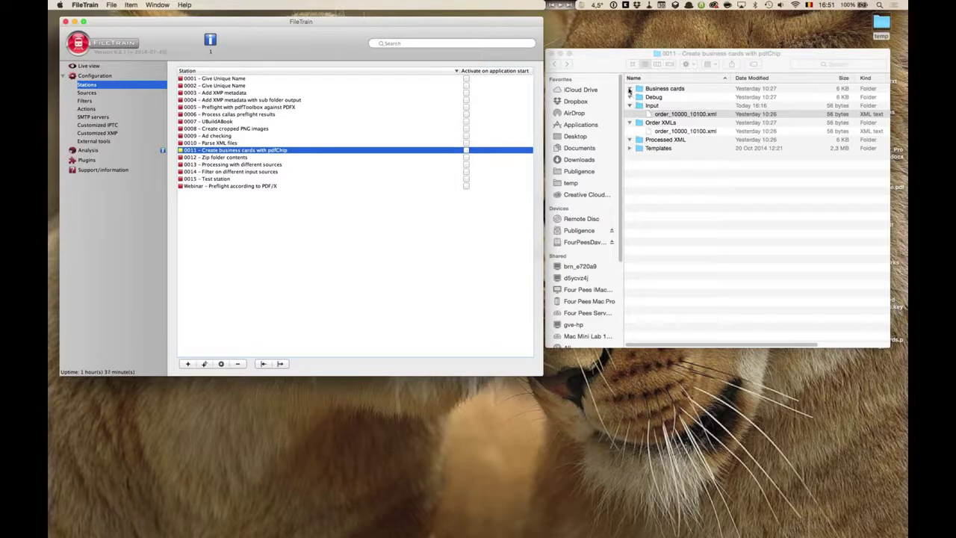
# Step: Open order_info.txt from the Debug folder, highlight its Start and End numbers, and close the file
pyautogui.click(629, 129)
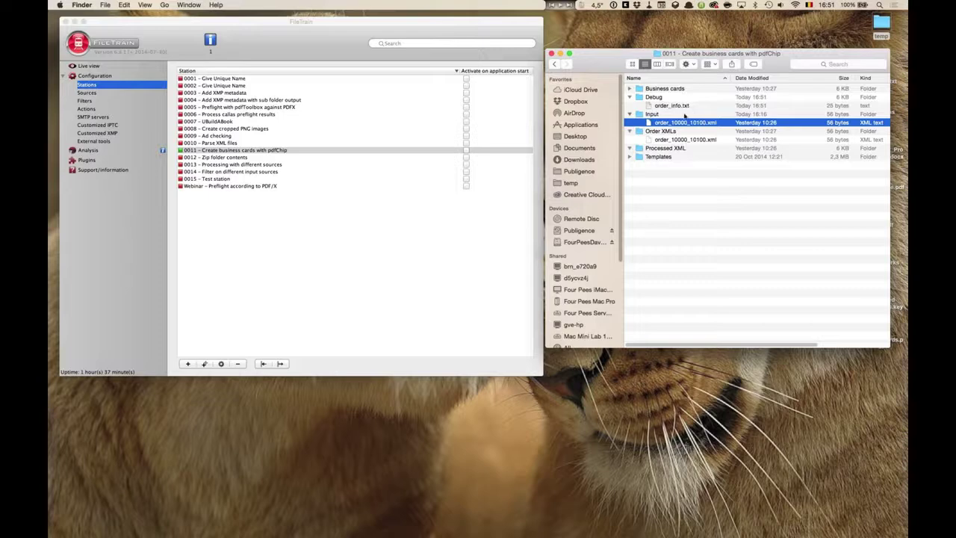
pyautogui.click(671, 106)
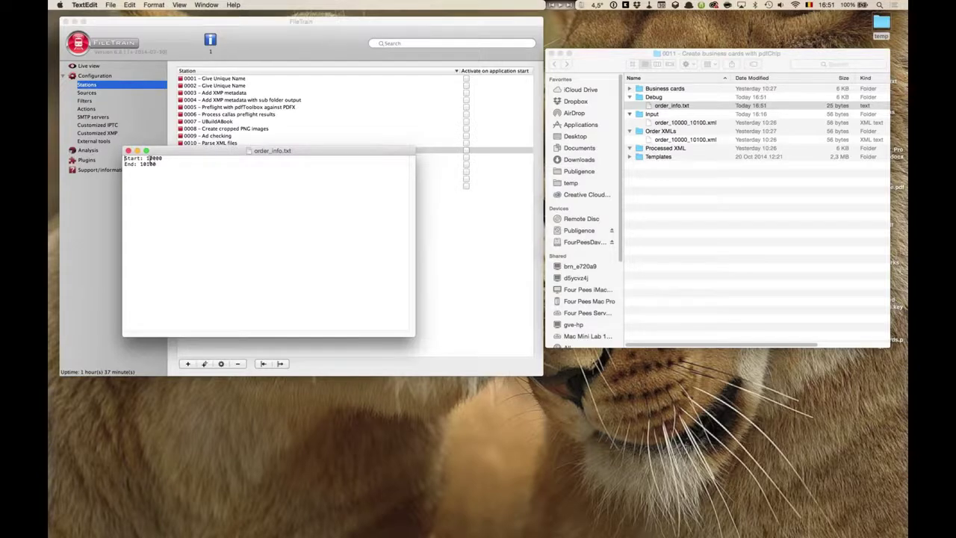
pyautogui.moveTo(147, 158); pyautogui.dragTo(163, 159)
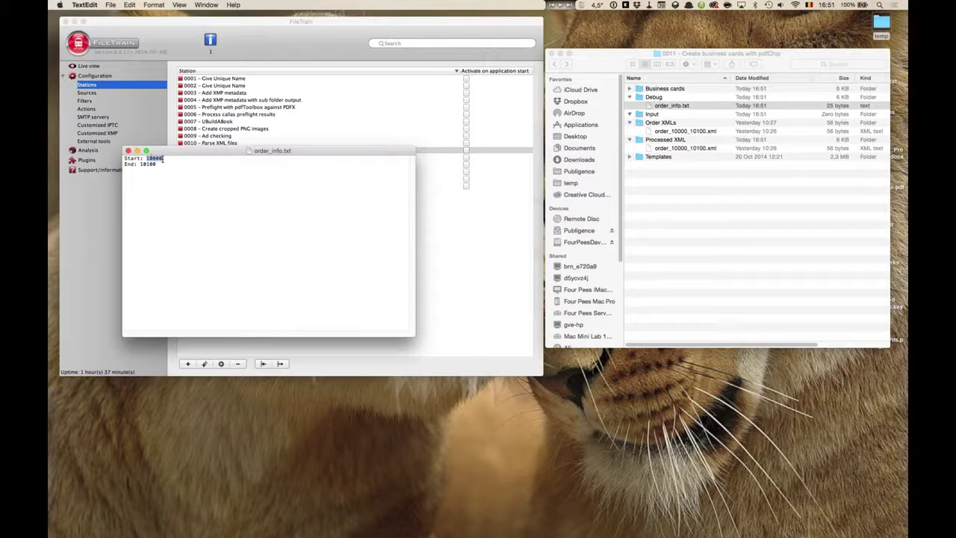
pyautogui.moveTo(140, 163); pyautogui.dragTo(157, 163)
pyautogui.click(127, 151)
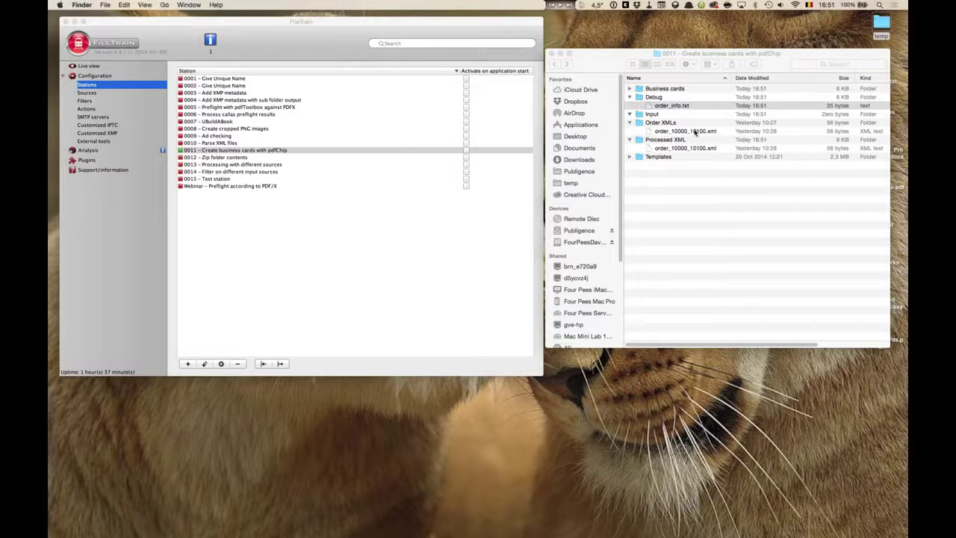
# Step: Expand the Business cards folder and select order_10000_10100.xml inside the Processed XML folder
pyautogui.click(691, 105)
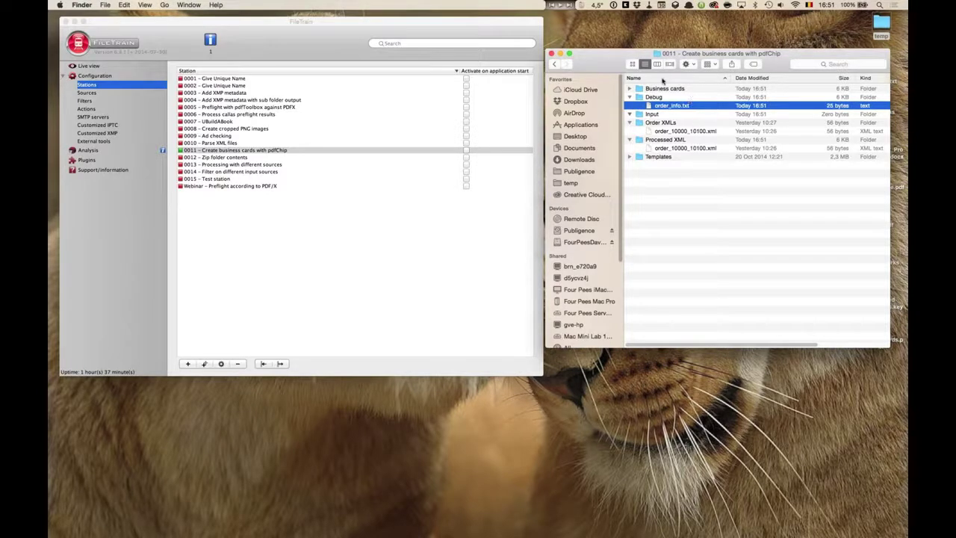
pyautogui.click(630, 90)
pyautogui.click(682, 158)
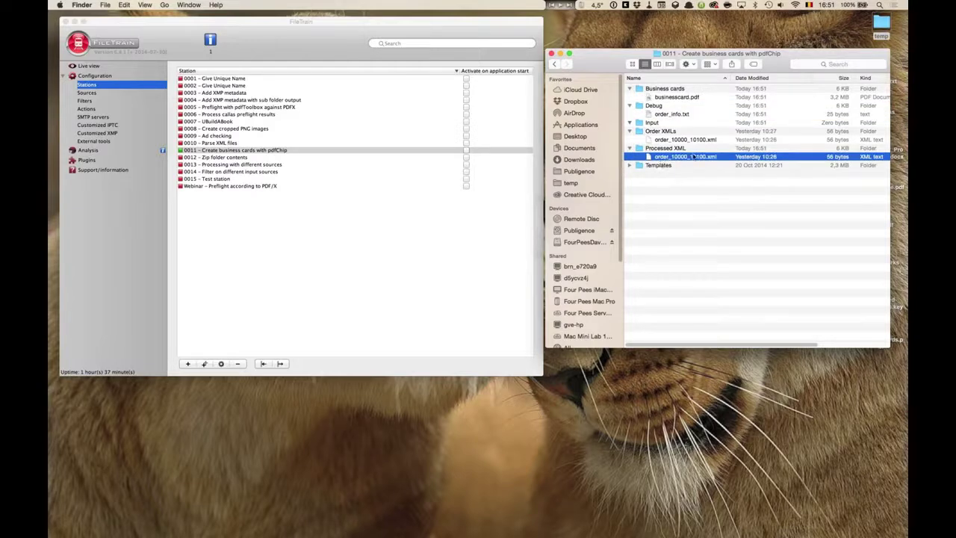
# Step: Preview businesscard.pdf from the Business cards folder, go through several of its generated cards, and close the preview
pyautogui.click(671, 98)
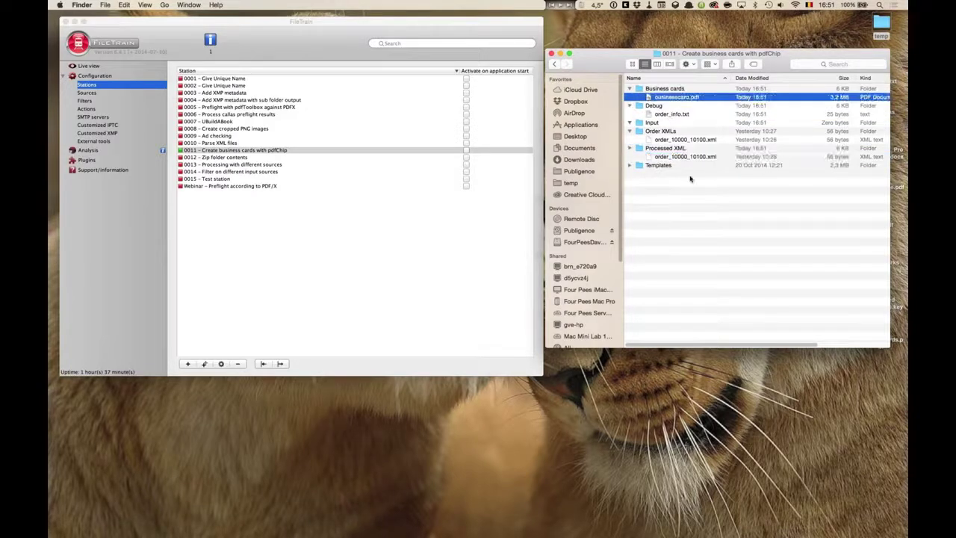
pyautogui.press('space')
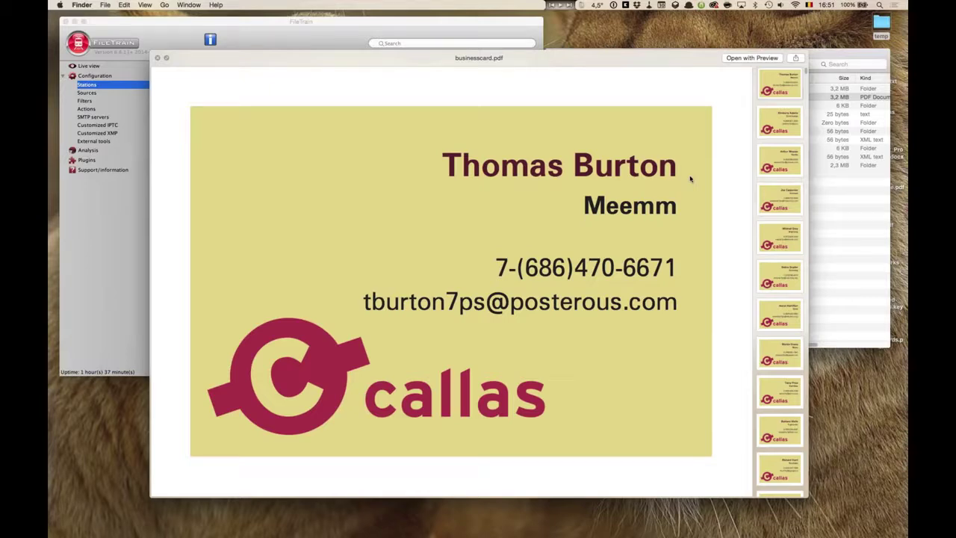
pyautogui.click(785, 173)
pyautogui.click(782, 202)
pyautogui.click(783, 236)
pyautogui.click(782, 277)
pyautogui.click(783, 313)
pyautogui.click(790, 357)
pyautogui.click(780, 394)
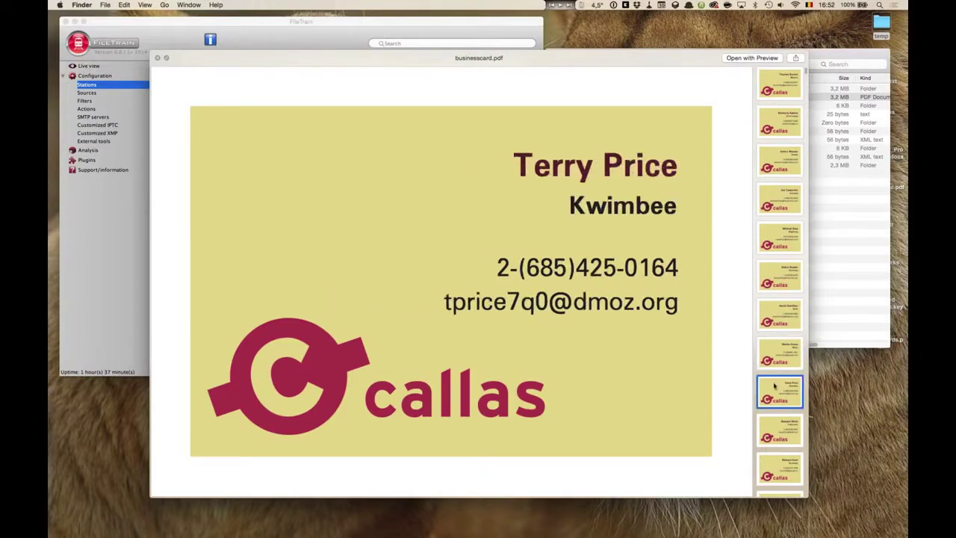
pyautogui.press('space')
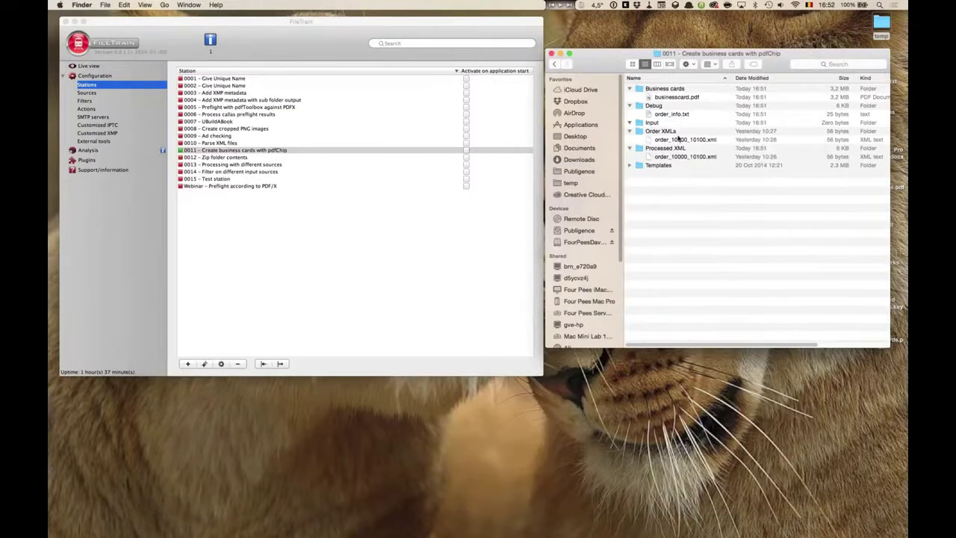
# Step: Select the XML in Order XMLs, expand the Templates folder, and preview the business card template index.html
pyautogui.click(685, 140)
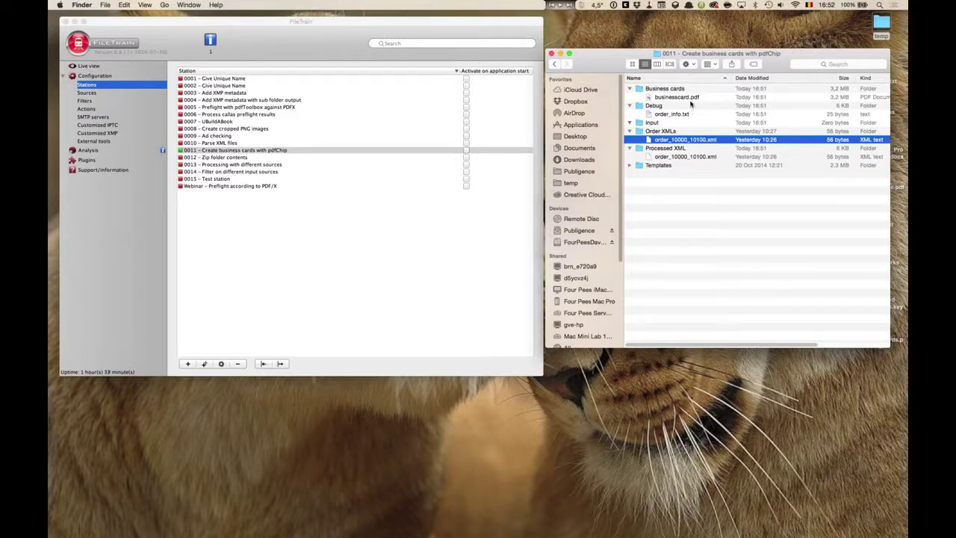
pyautogui.click(630, 165)
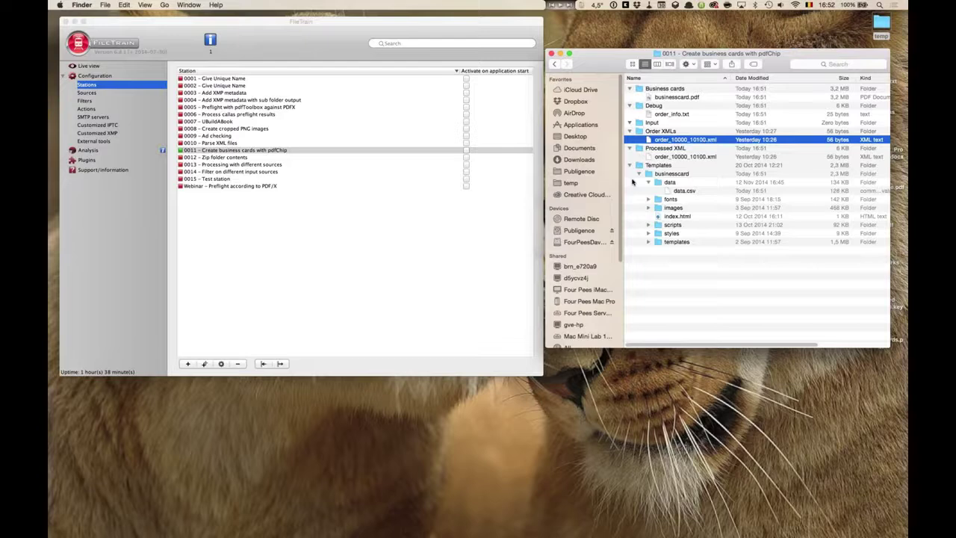
pyautogui.click(676, 216)
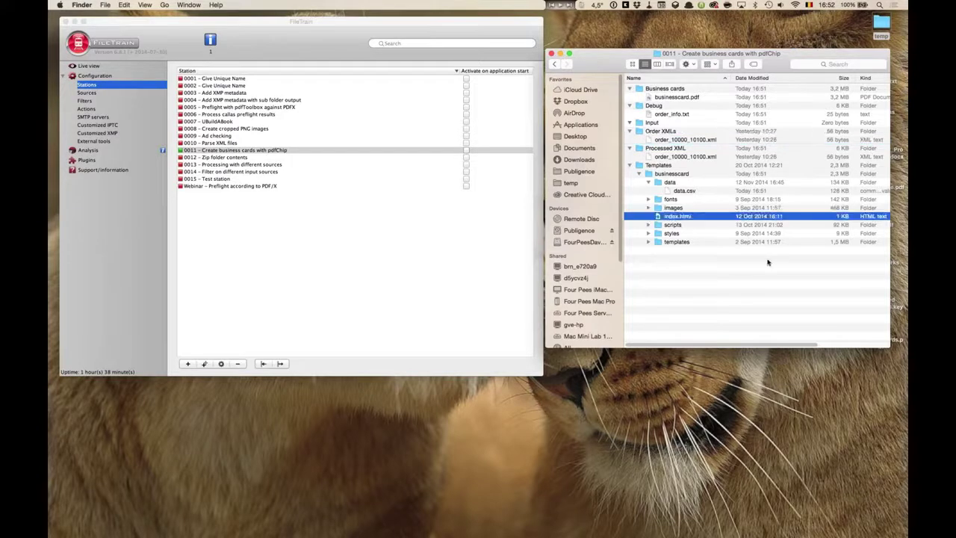
pyautogui.press('space')
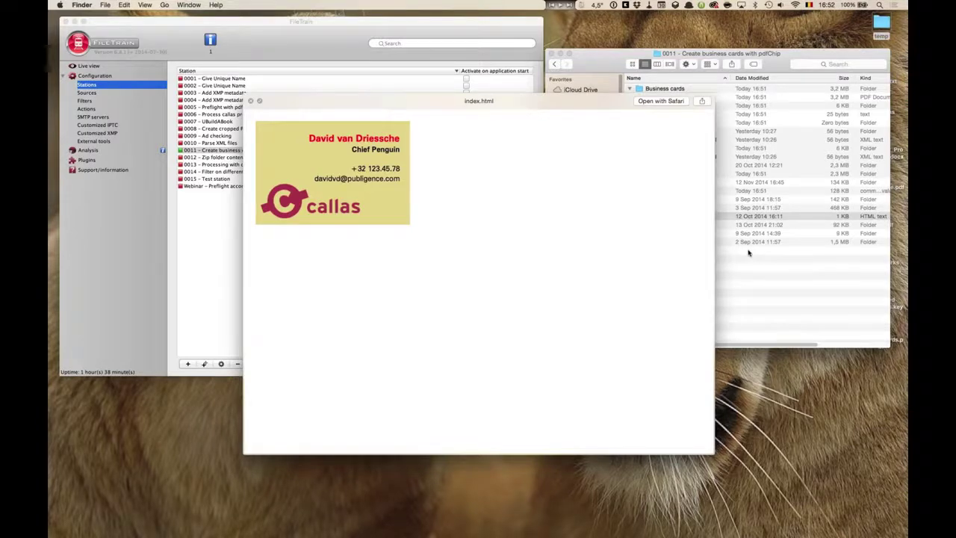
pyautogui.press('space')
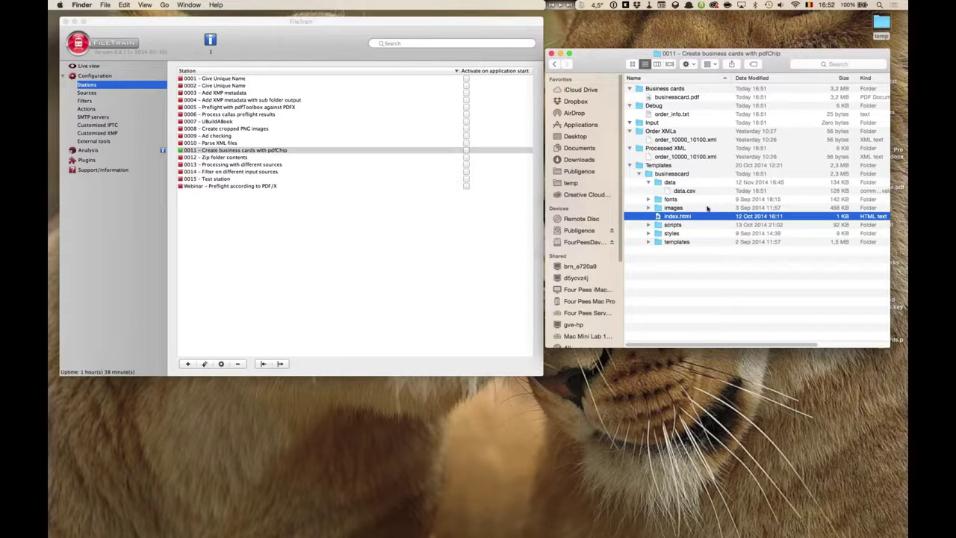
# Step: Open the parent FileTrain folder in a new Finder tab and expand 0006 - Tracking preflight results in a taller window
pyautogui.click(672, 98)
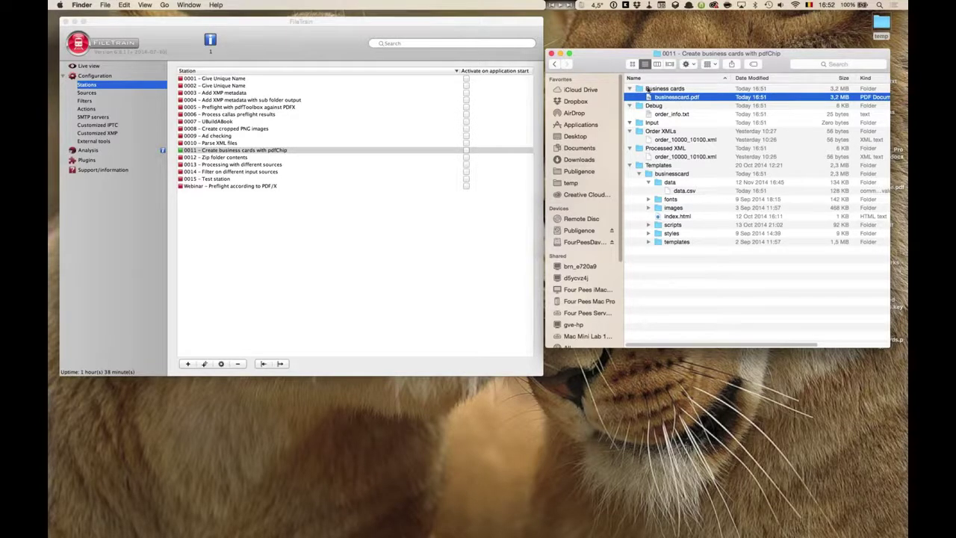
pyautogui.keyDown('super'); pyautogui.click(754, 54); pyautogui.keyUp('super')
pyautogui.click(756, 63)
pyautogui.click(645, 202)
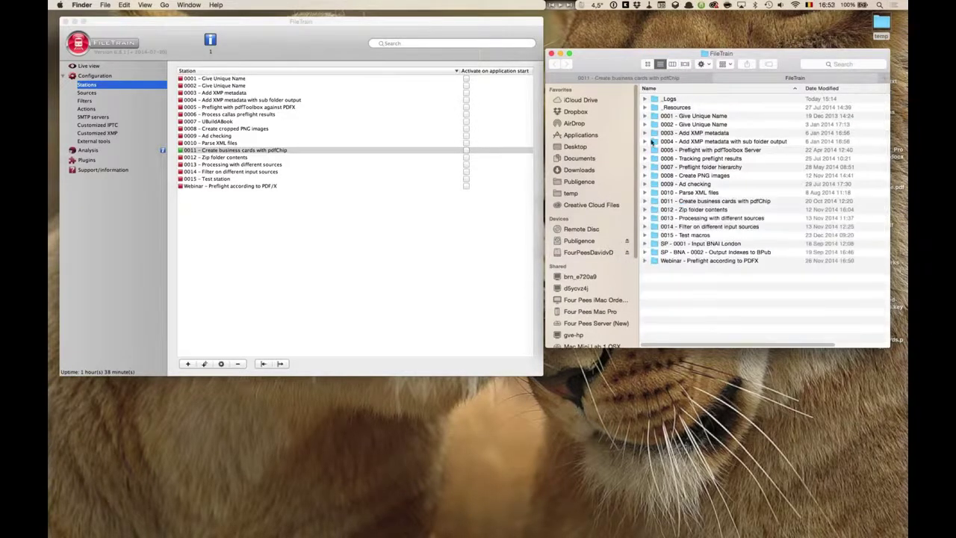
pyautogui.click(645, 158)
pyautogui.moveTo(812, 347); pyautogui.dragTo(811, 483)
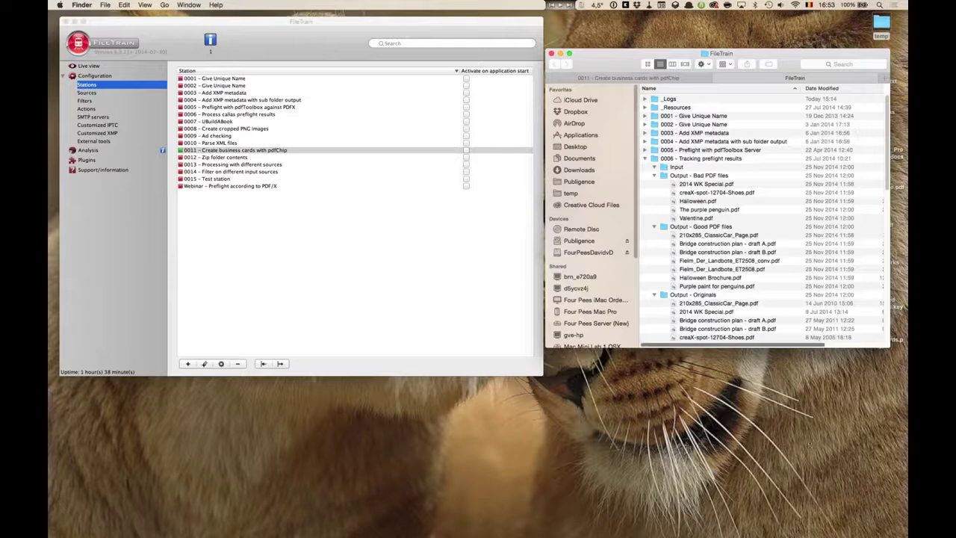
# Step: Collapse the Output - Bad PDF files, Output - Good PDF files and Output - Originals folders, keeping Input expanded
pyautogui.click(654, 175)
pyautogui.click(655, 176)
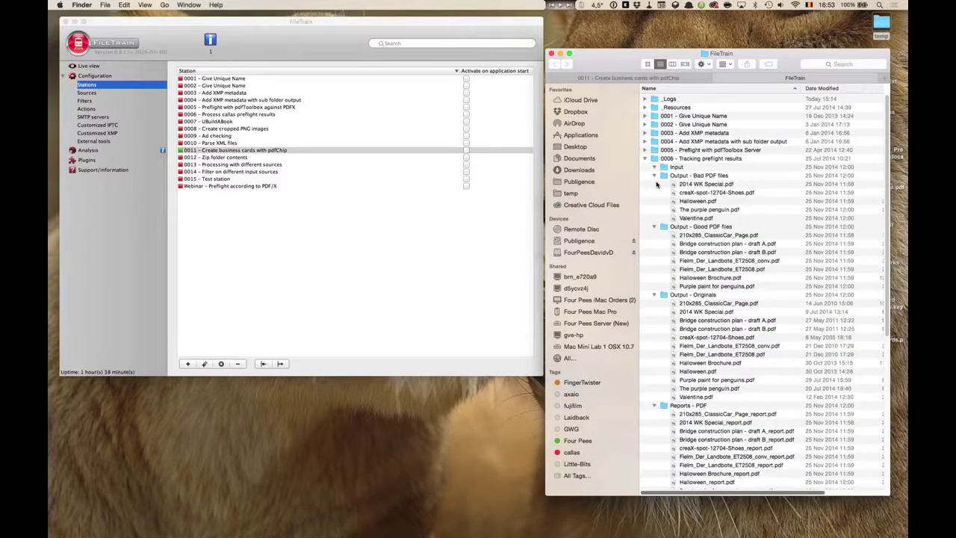
pyautogui.click(654, 177)
pyautogui.click(655, 253)
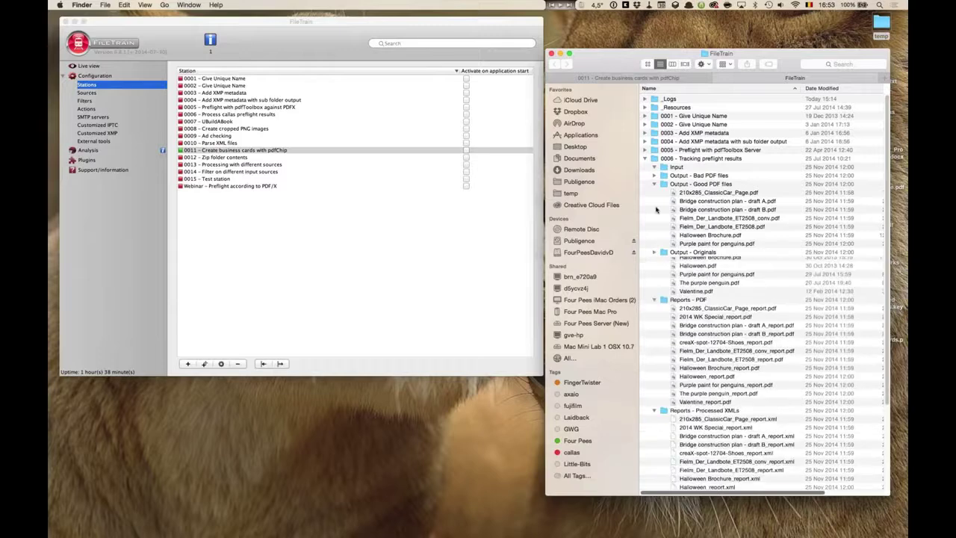
pyautogui.click(655, 184)
pyautogui.click(656, 167)
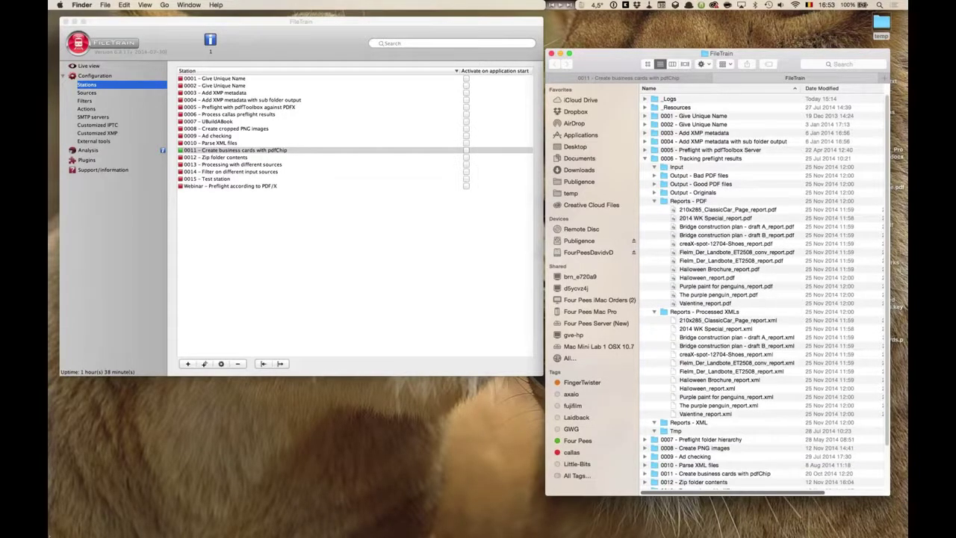
# Step: Open the Common demo folder and copy its last seven PDFs, through Valentine.pdf, into the 0006 workflow's Input folder
pyautogui.click(75, 507)
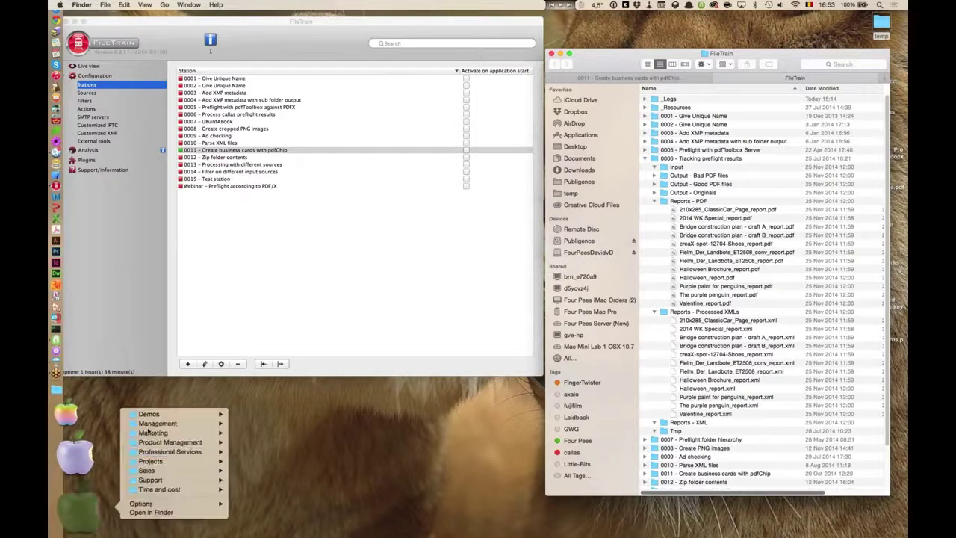
pyautogui.click(148, 414)
pyautogui.click(256, 361)
pyautogui.moveTo(278, 404); pyautogui.dragTo(681, 169)
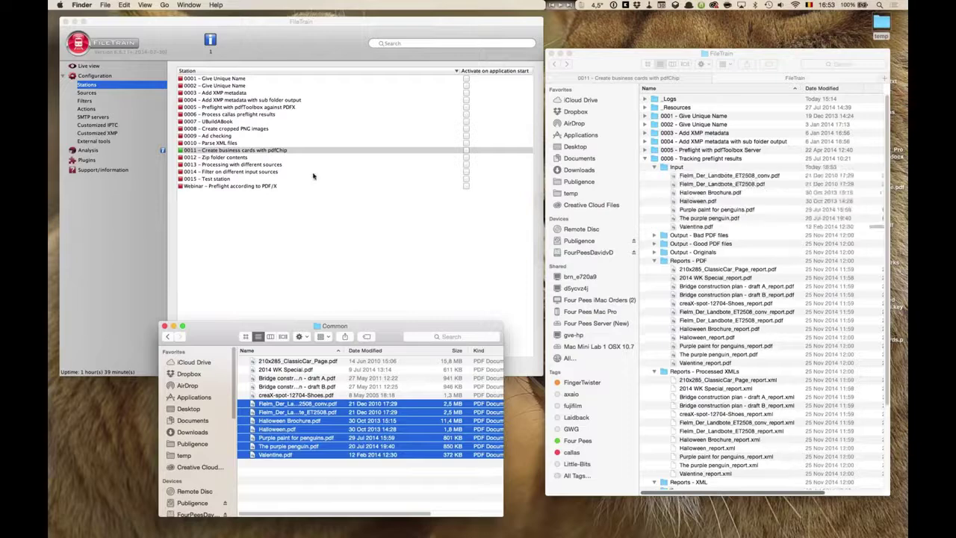
# Step: Start the station 0006 - Process callas preflight results and open the 0006 - Tracking preflight results folder in Finder
pyautogui.rightClick(263, 116)
pyautogui.click(286, 138)
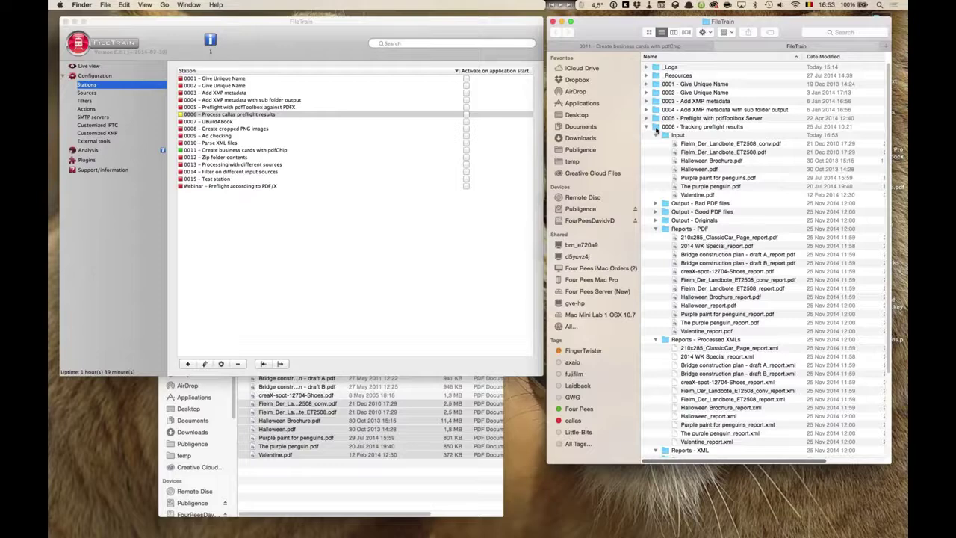
pyautogui.click(658, 127)
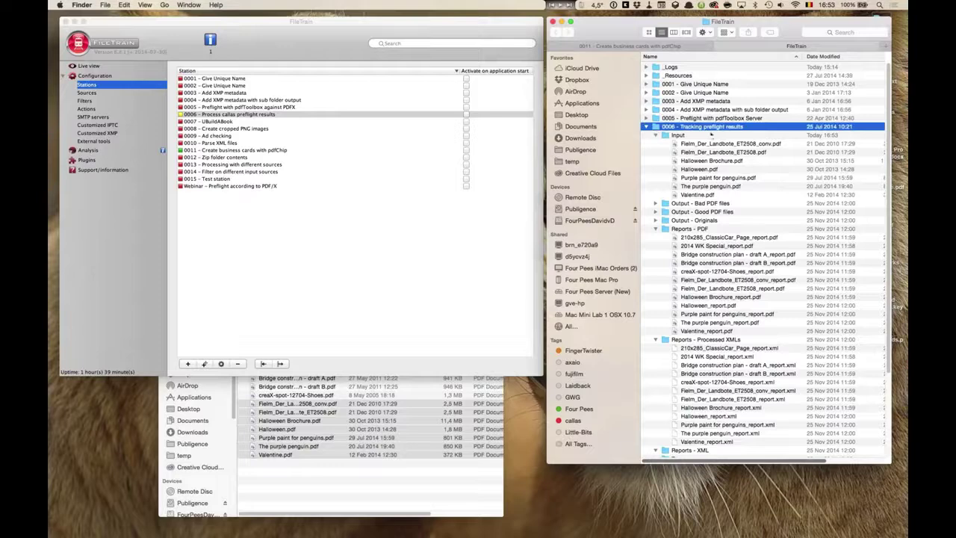
pyautogui.doubleClick(706, 127)
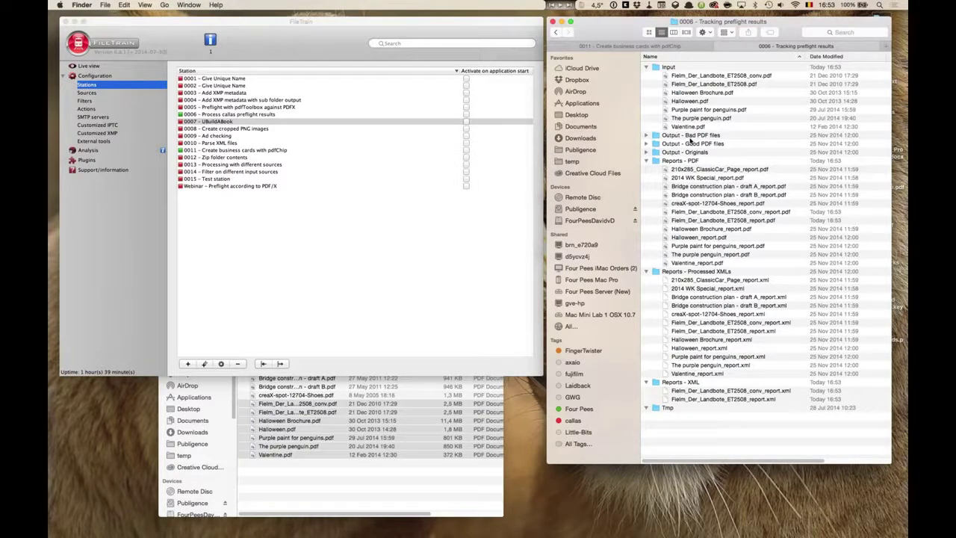
# Step: Check the contents of the Output - Good PDF files and Output - Originals folders, collapsing each one again
pyautogui.click(646, 144)
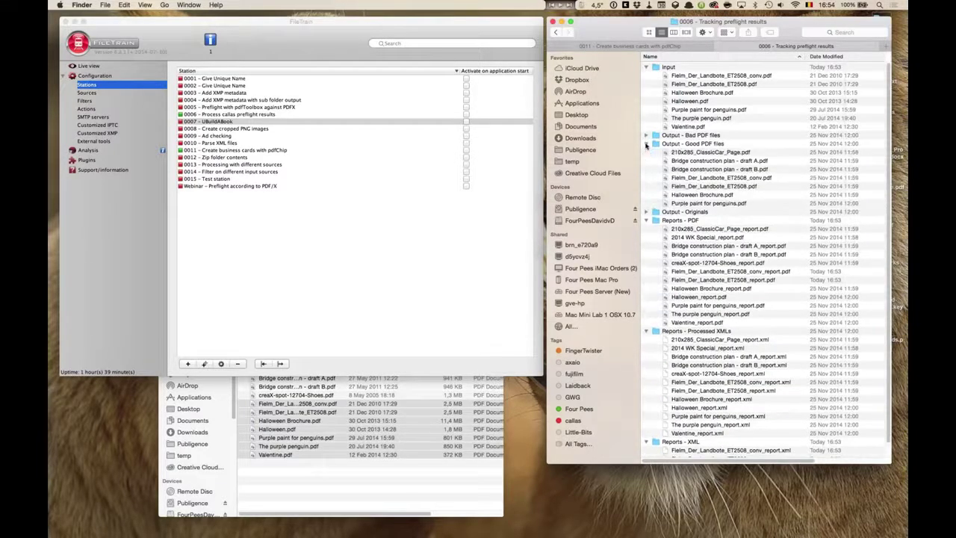
pyautogui.click(646, 144)
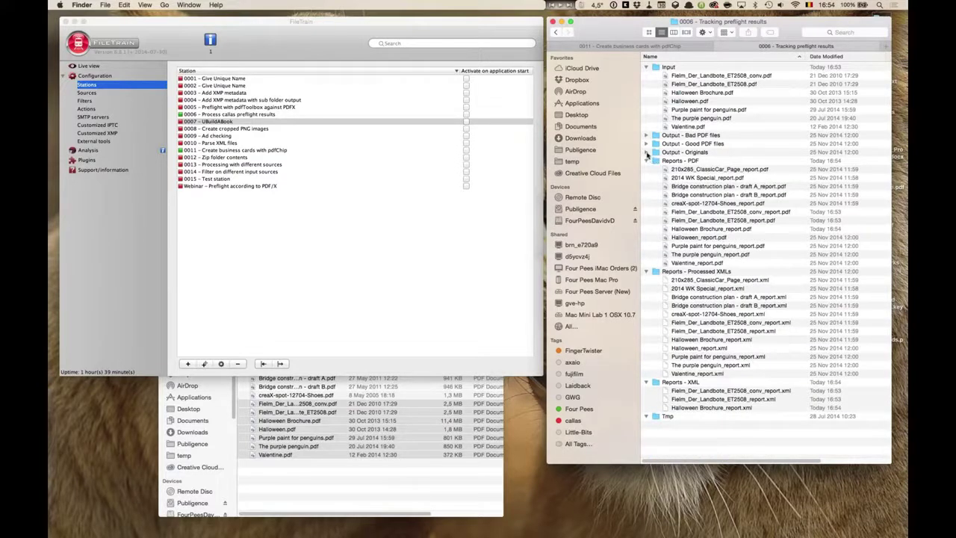
pyautogui.click(646, 152)
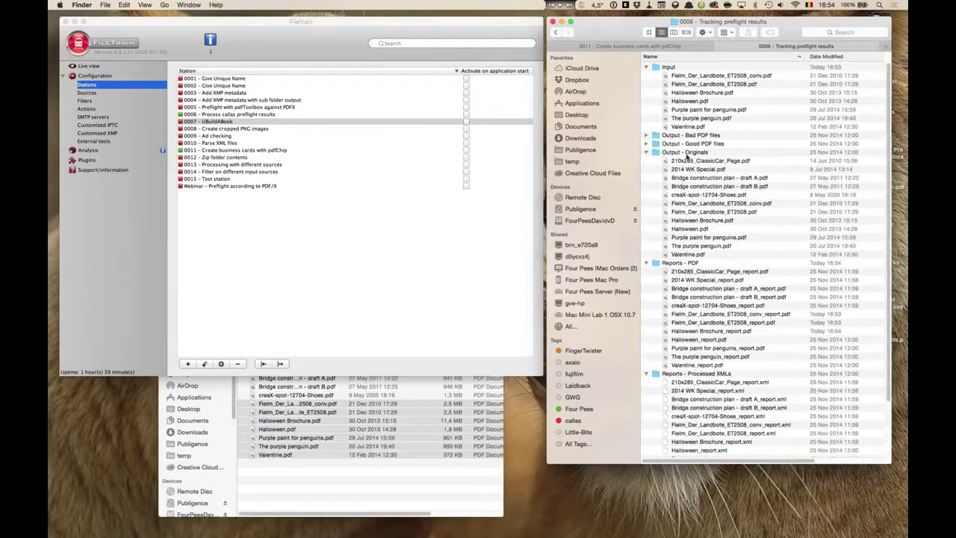
pyautogui.click(647, 153)
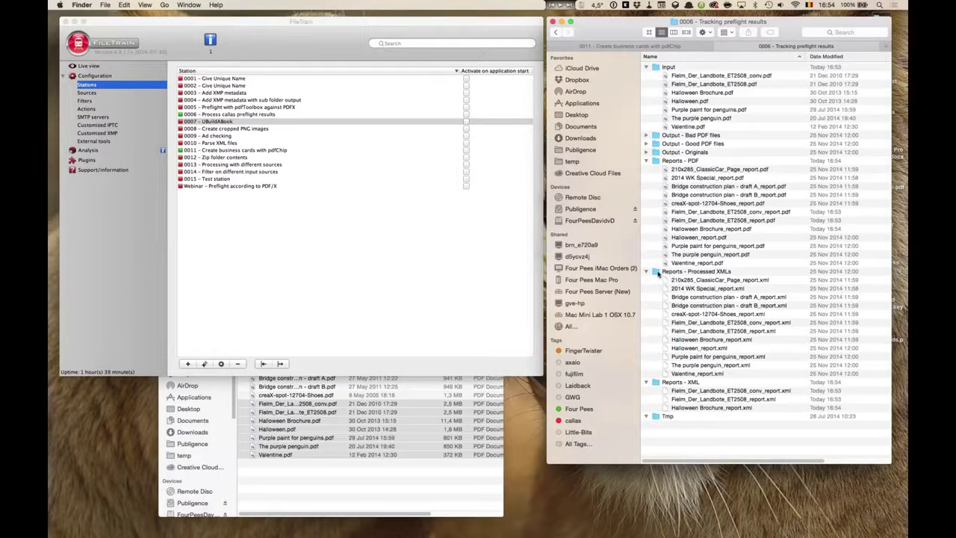
# Step: Open the Reports - Processed XMLs folder with a wider Name column and open Valentine_report.xml in TextMate
pyautogui.doubleClick(658, 272)
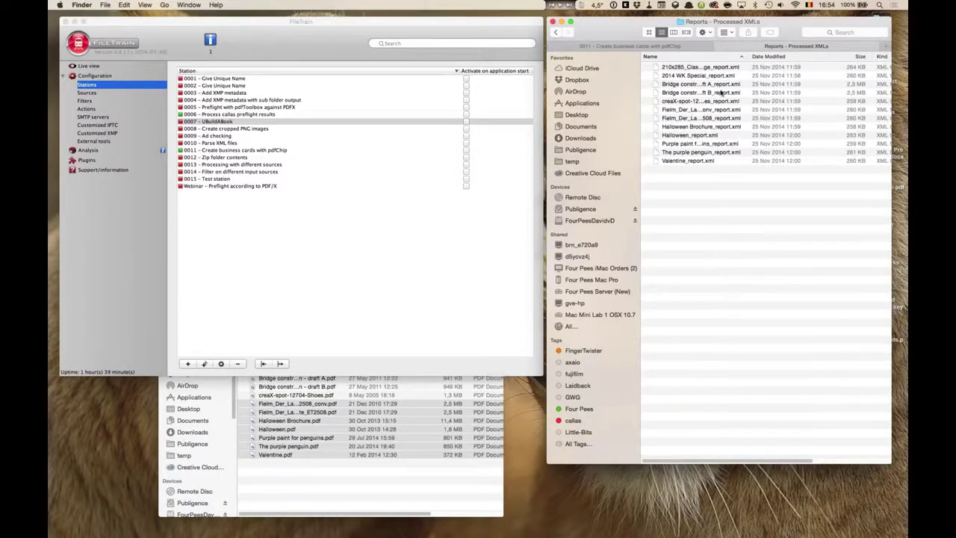
pyautogui.moveTo(752, 59); pyautogui.dragTo(812, 58)
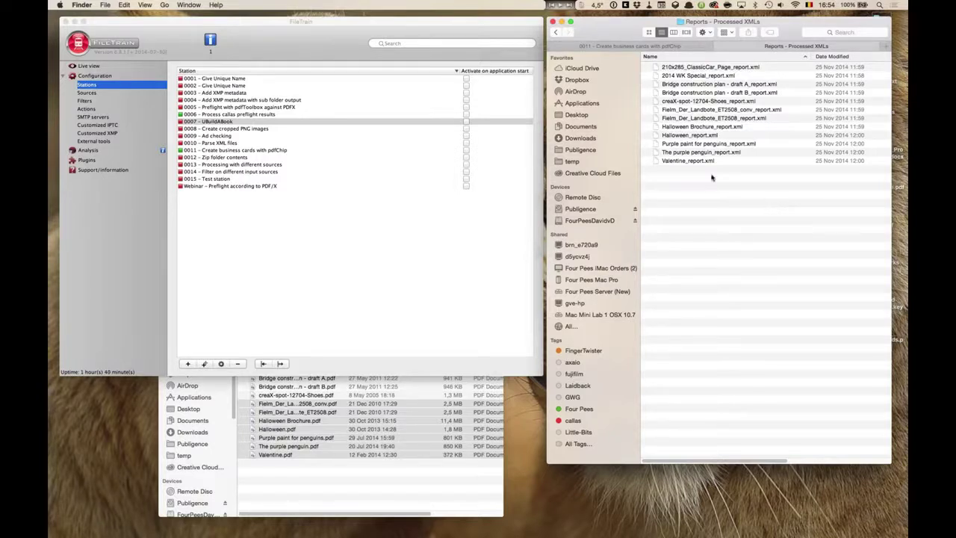
pyautogui.moveTo(657, 162); pyautogui.dragTo(74, 272)
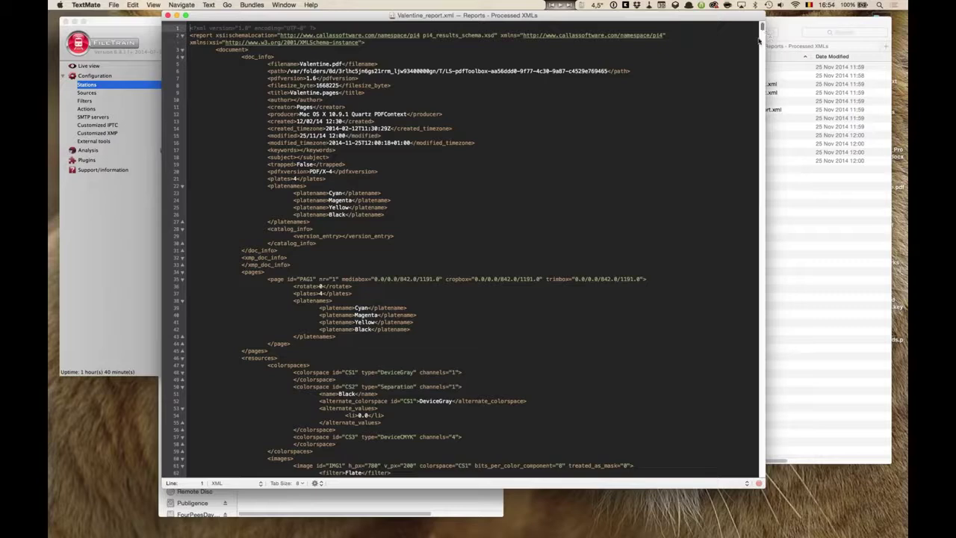
pyautogui.scroll(-2, 750, 140)
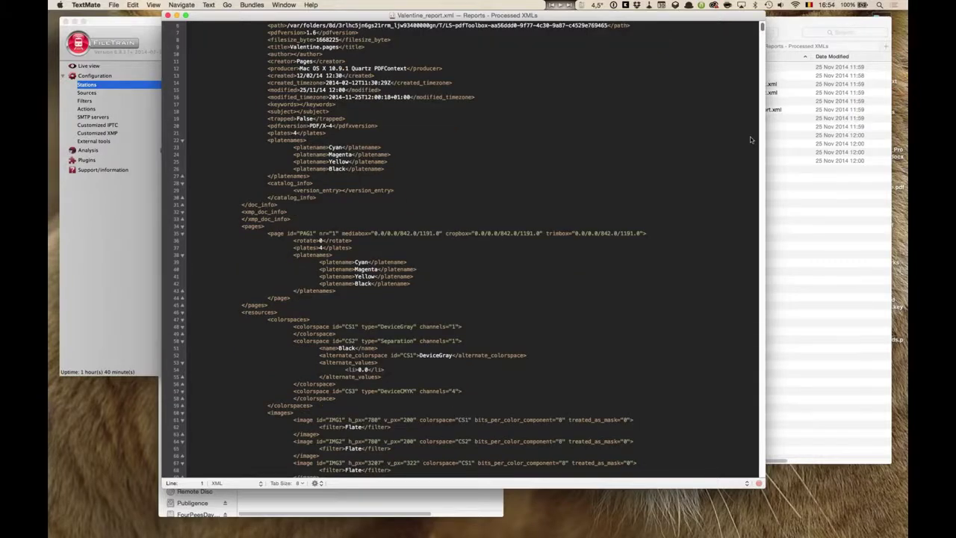
pyautogui.scroll(-20, 750, 139)
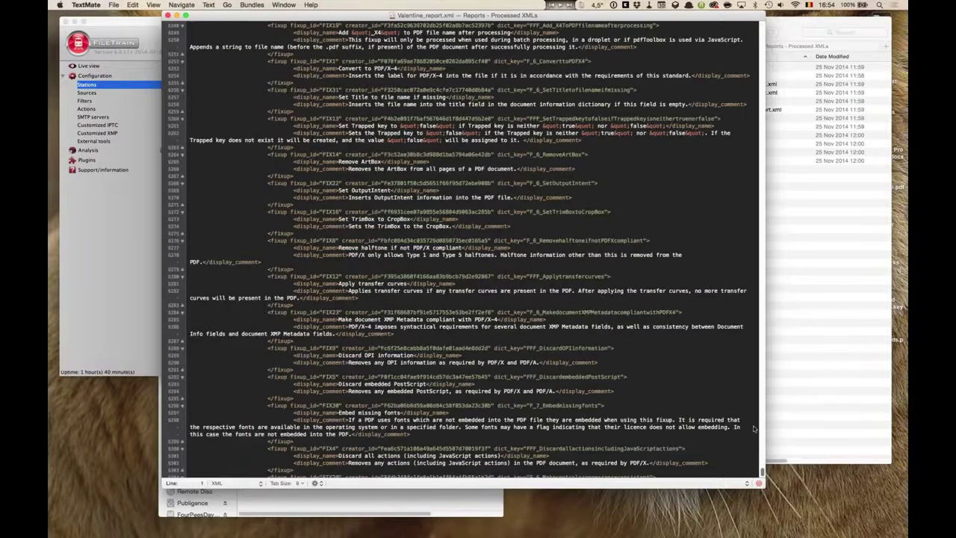
pyautogui.scroll(20, 754, 428)
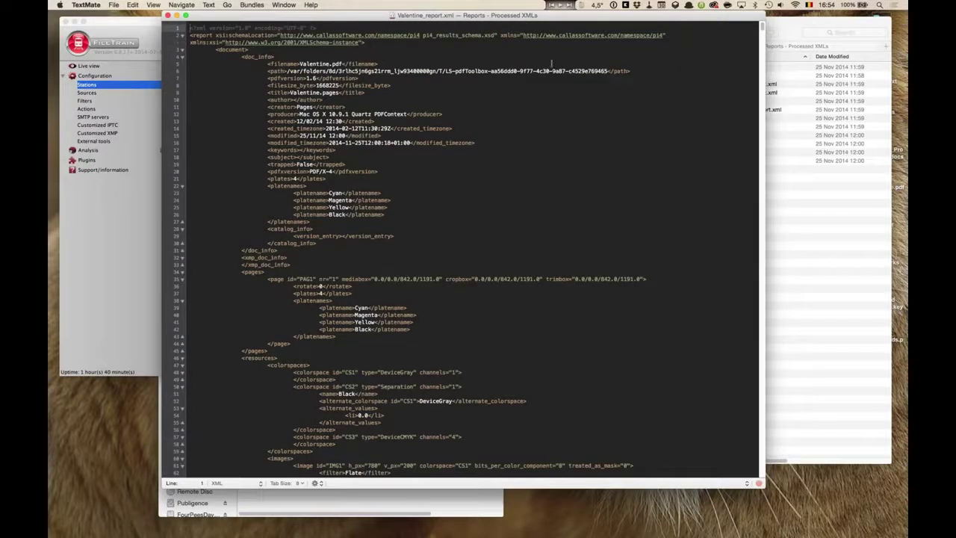
pyautogui.click(664, 35)
pyautogui.moveTo(664, 35); pyautogui.dragTo(522, 35)
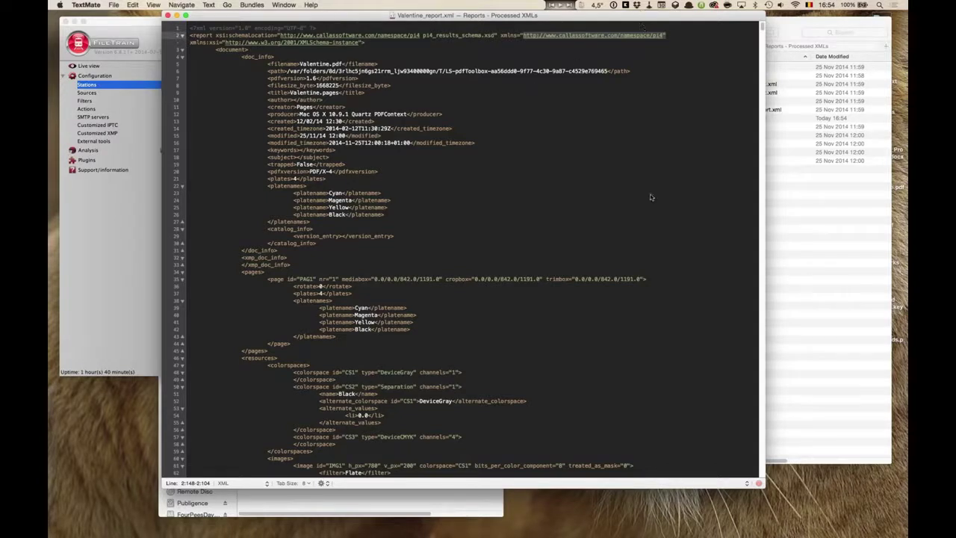
pyautogui.moveTo(651, 15); pyautogui.dragTo(620, 77)
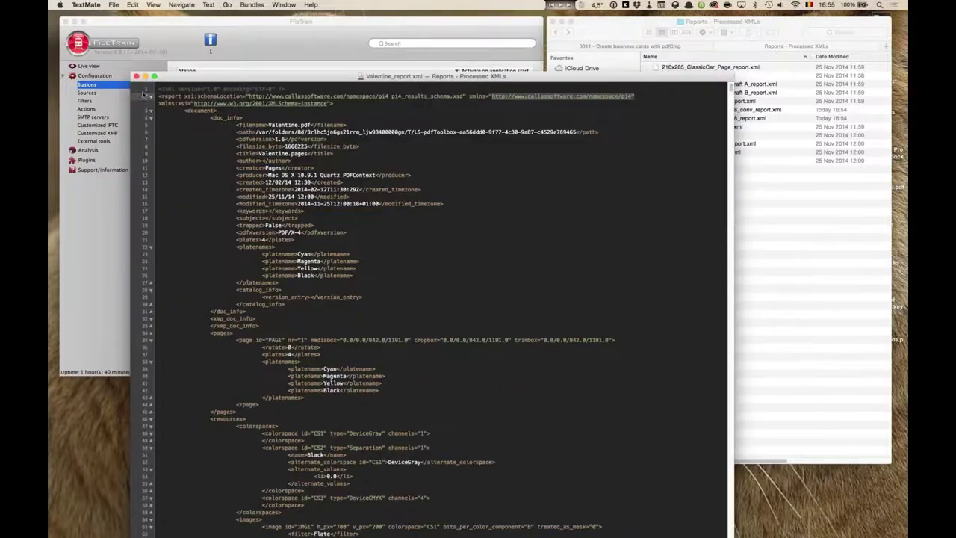
pyautogui.click(136, 76)
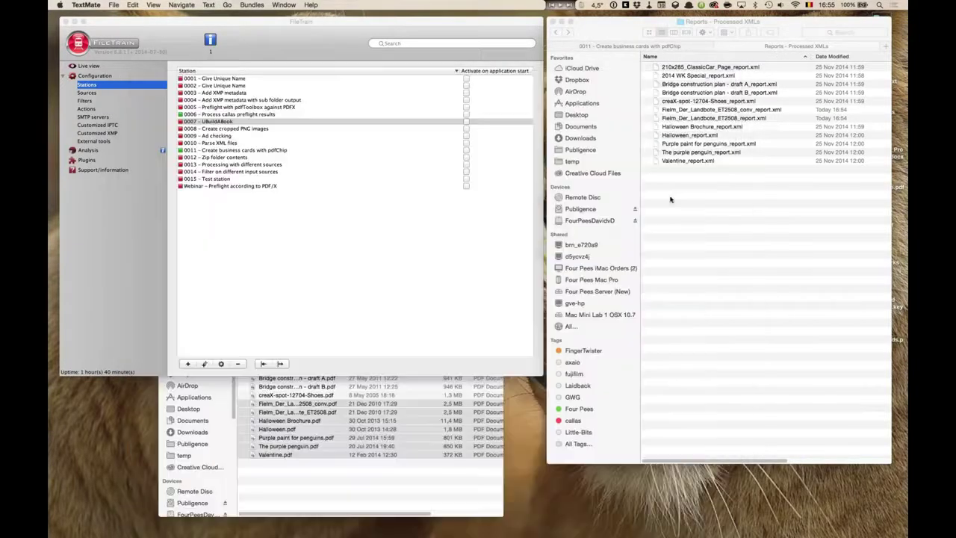
# Step: Check the Fielm_Der_Landbote_ET2508 processed report, return to the 0006 folder, and go through the files in Reports - XML
pyautogui.click(774, 118)
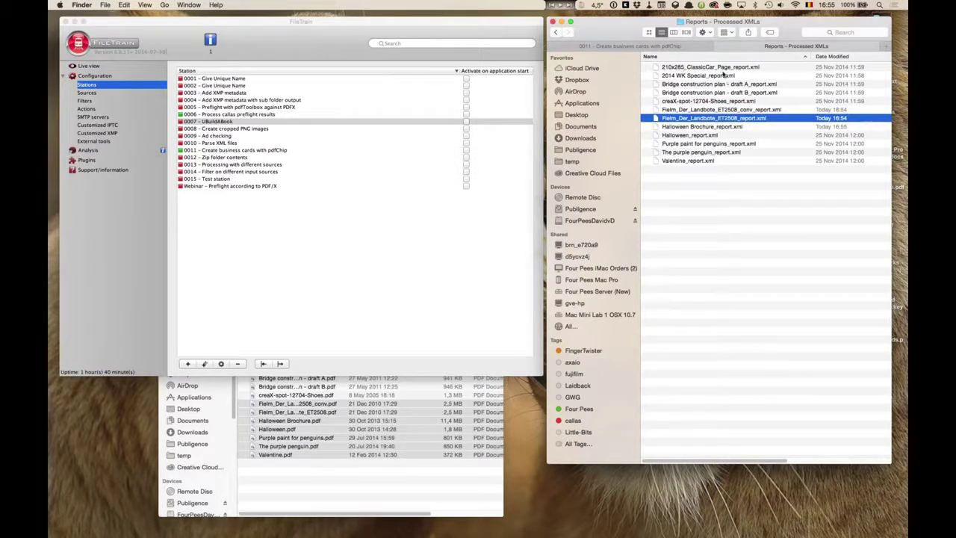
pyautogui.press('super+Up')
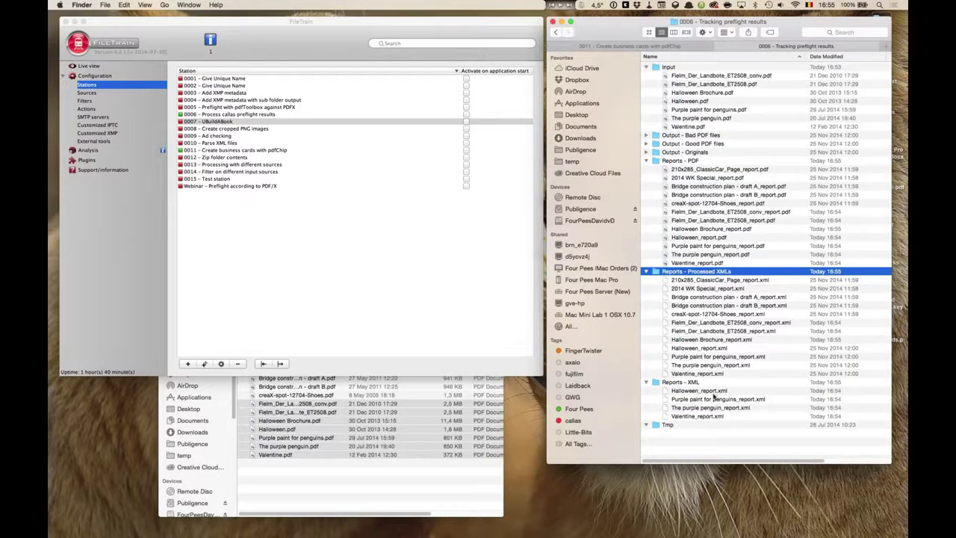
pyautogui.click(713, 390)
pyautogui.press('Down')
pyautogui.press('Down')
pyautogui.press('Down')
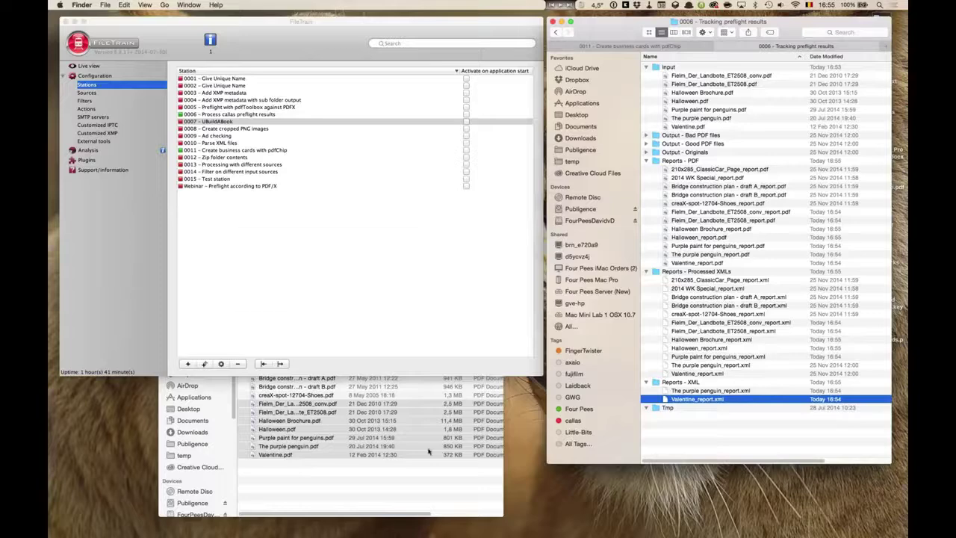
# Step: Switch to the Advanced FileTrain Techniques presentation in Keynote and show the Agenda slide
pyautogui.press('super+Tab')
pyautogui.press('super+Tab')
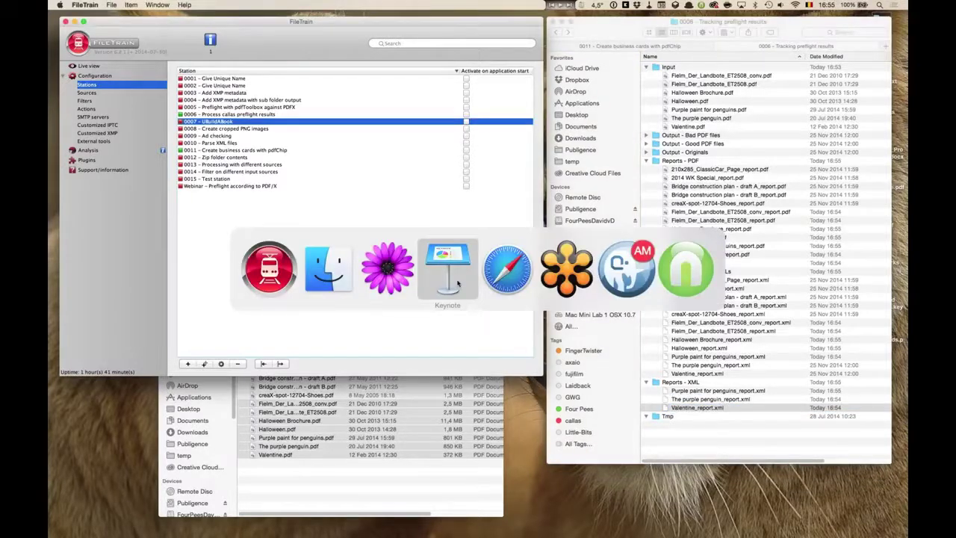
pyautogui.click(458, 282)
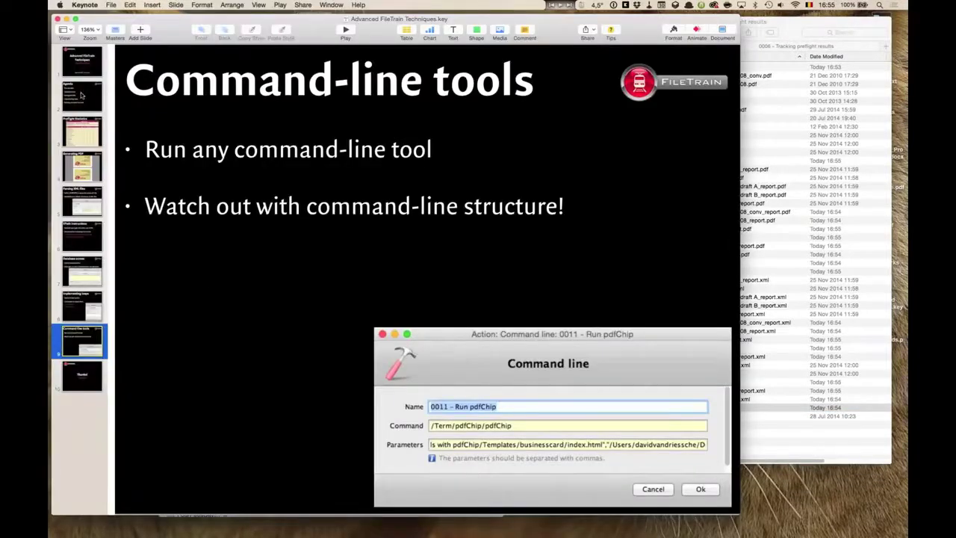
pyautogui.click(82, 95)
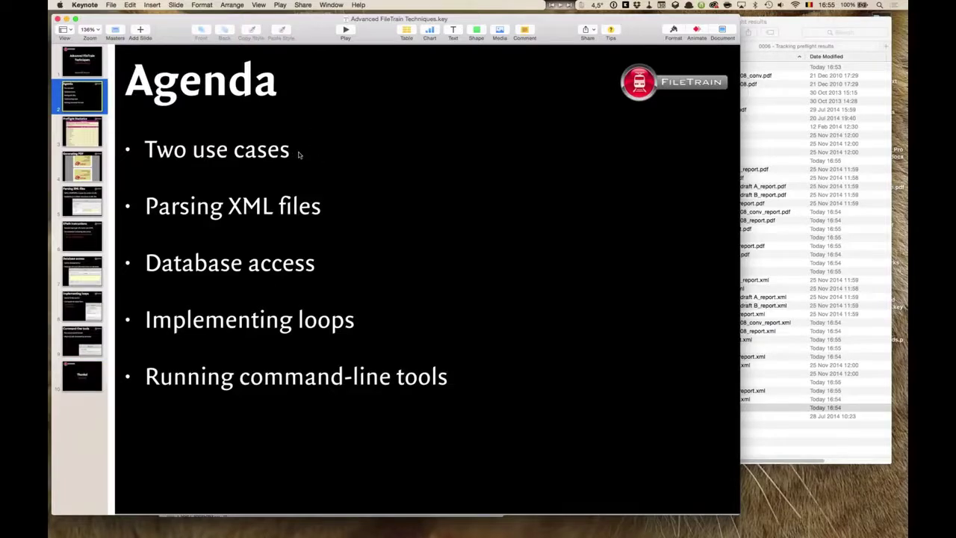